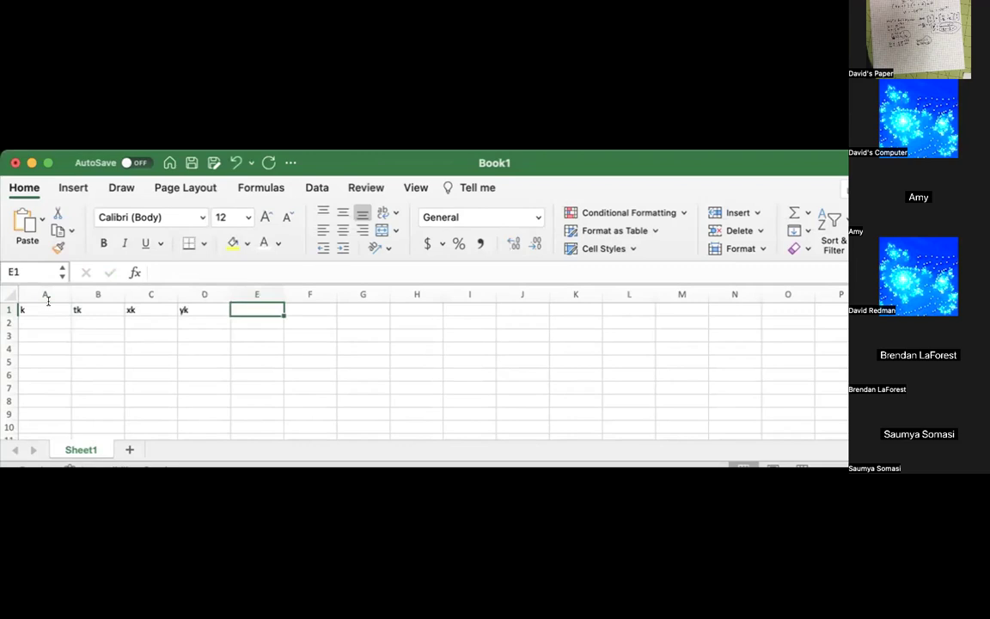
Add the column headers f(tk,yk), g(tk,yk), dt, dx and dy in cells E1 through I1
text(f(tk,yk)
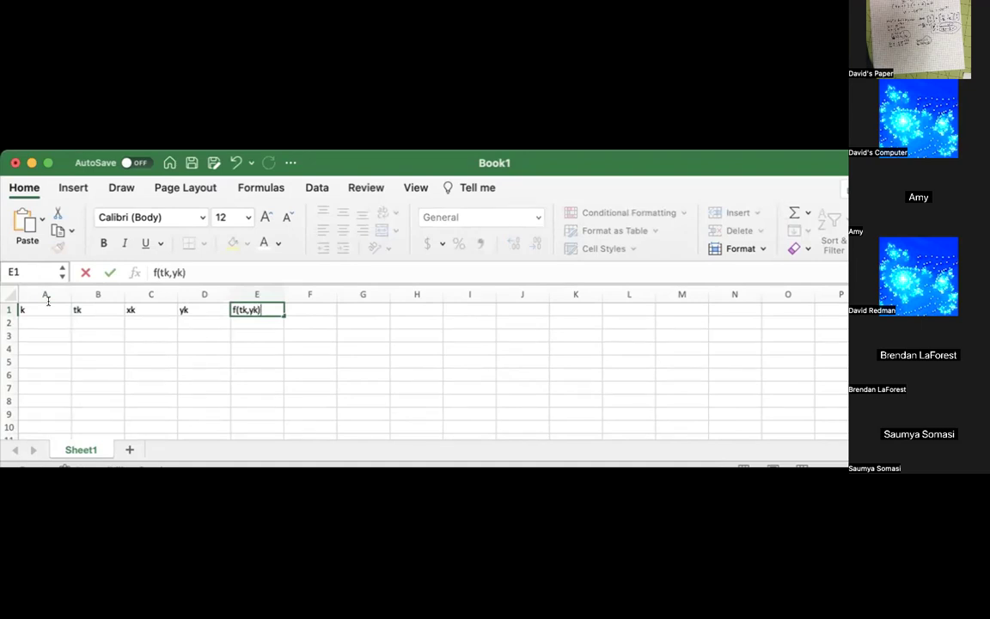
text())
key(Tab)
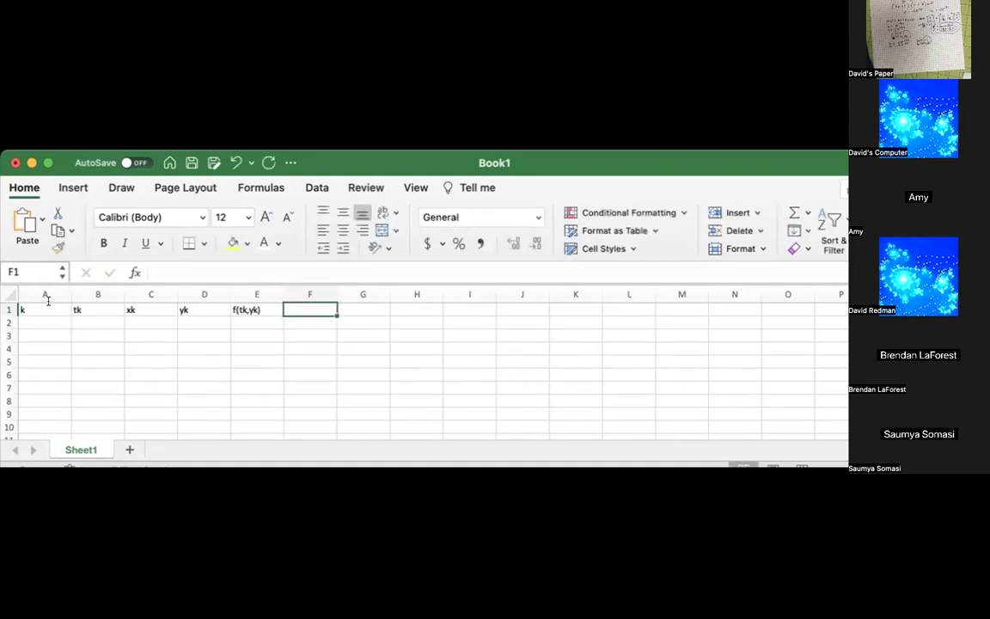
text(g()
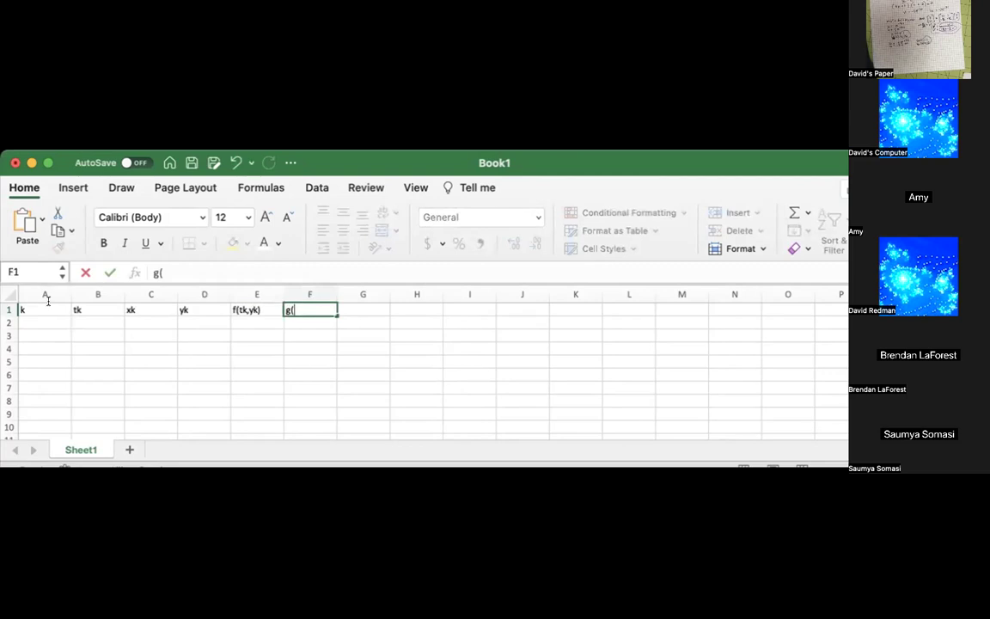
text(tk,yk)
key(Tab)
text(dt)
key(Tab)
text(dx)
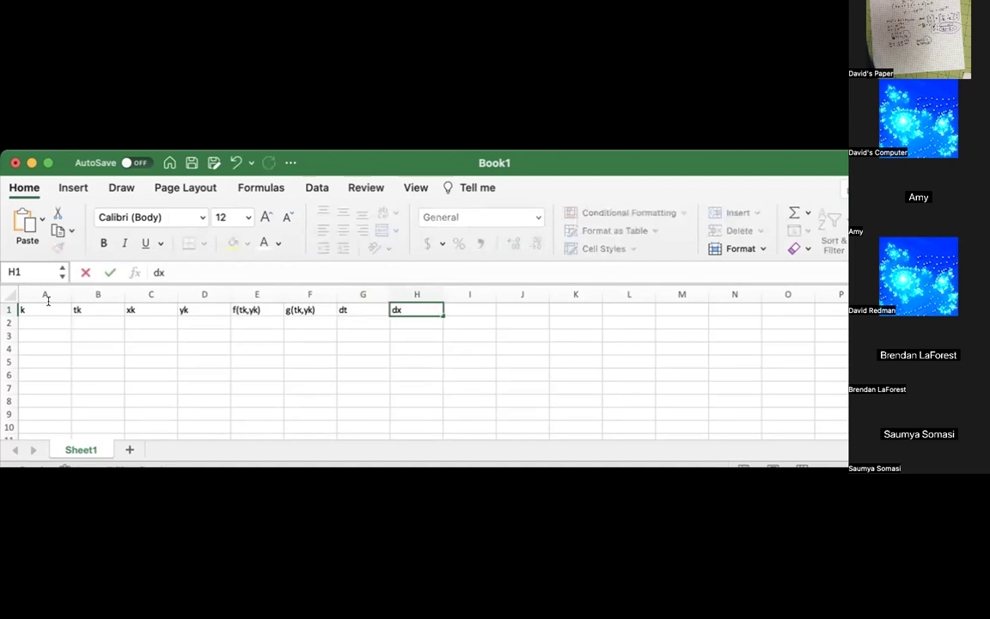
key(Tab)
text(dy)
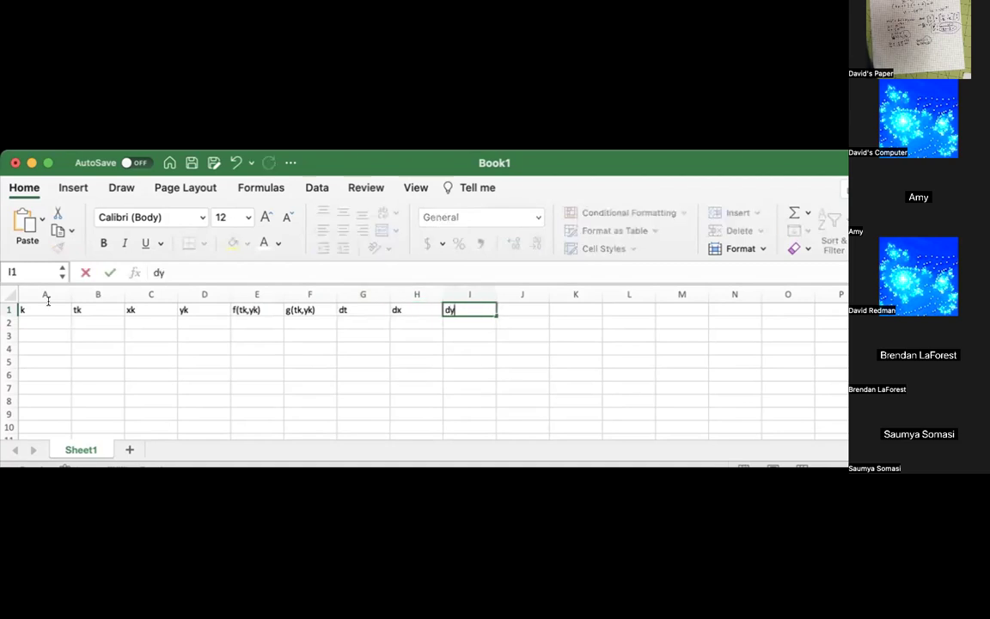
scroll(48, 300, right, 1)
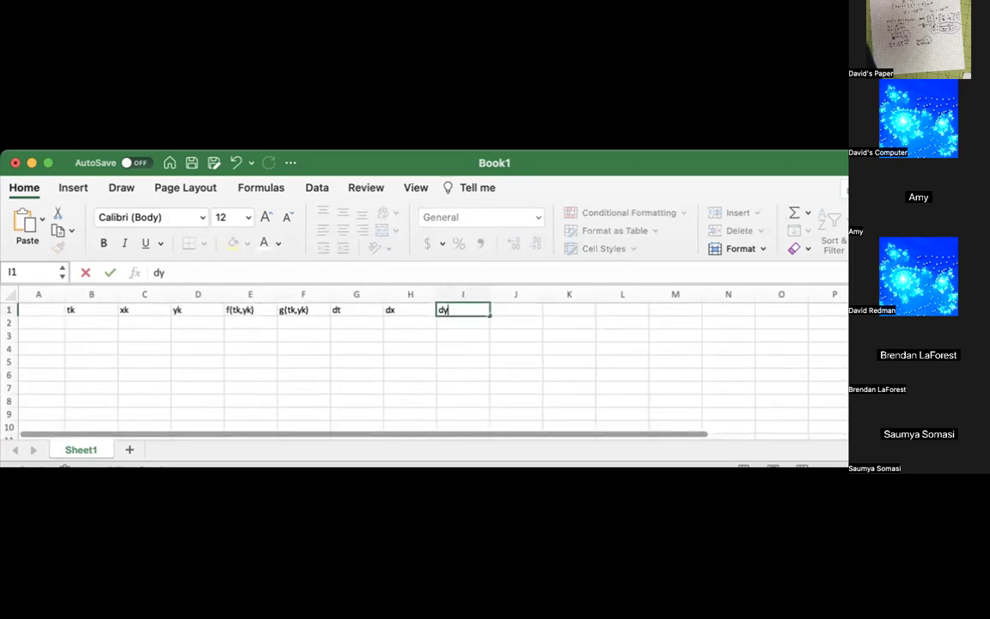
Freeze the panes above row 2 so the header row stays fixed, and check it against the data rows
click(9, 322)
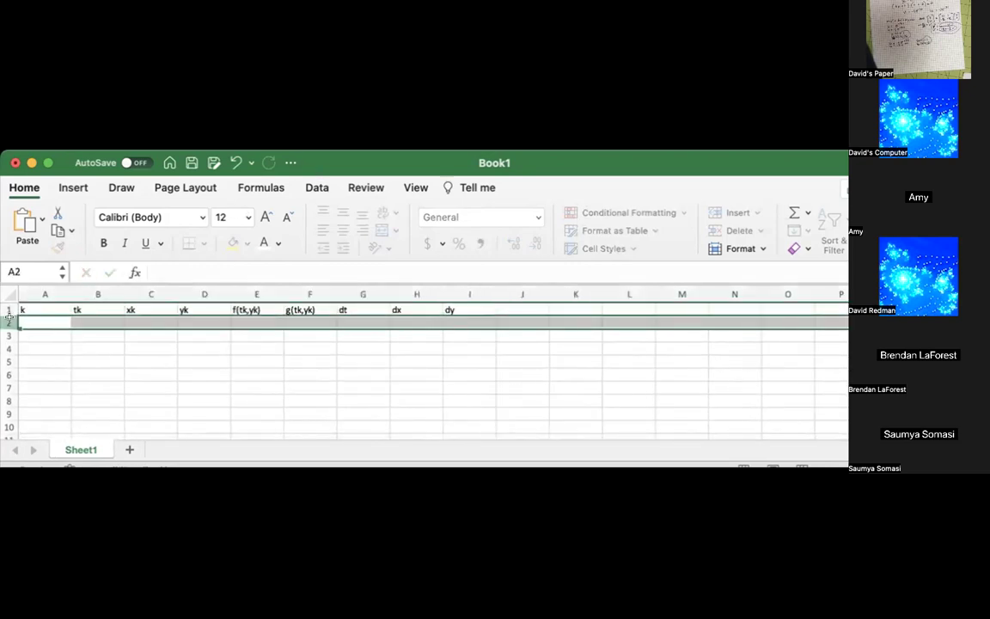
click(413, 190)
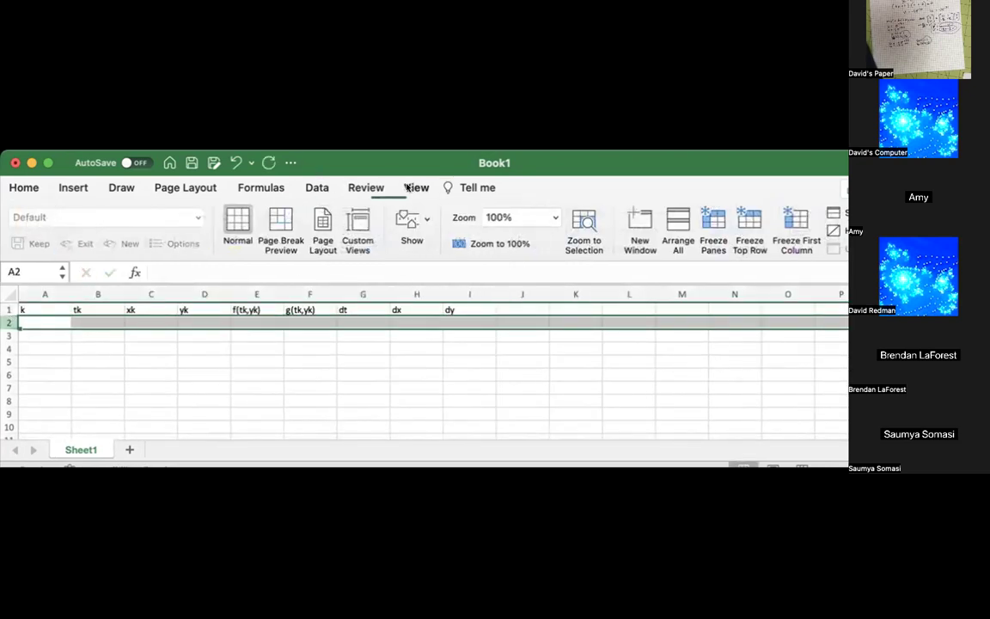
click(710, 226)
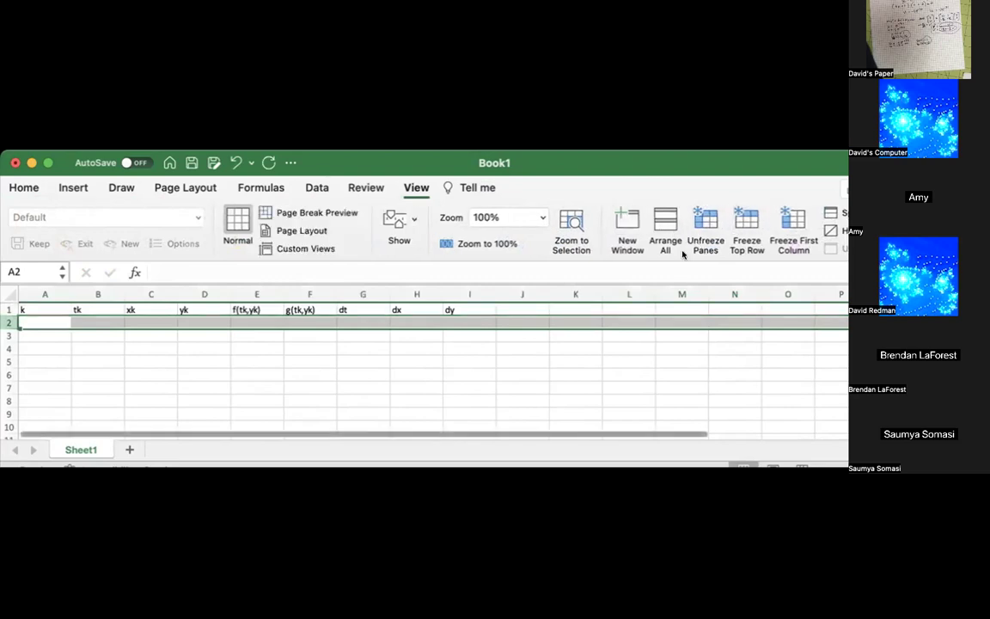
scroll(257, 431, down, 1)
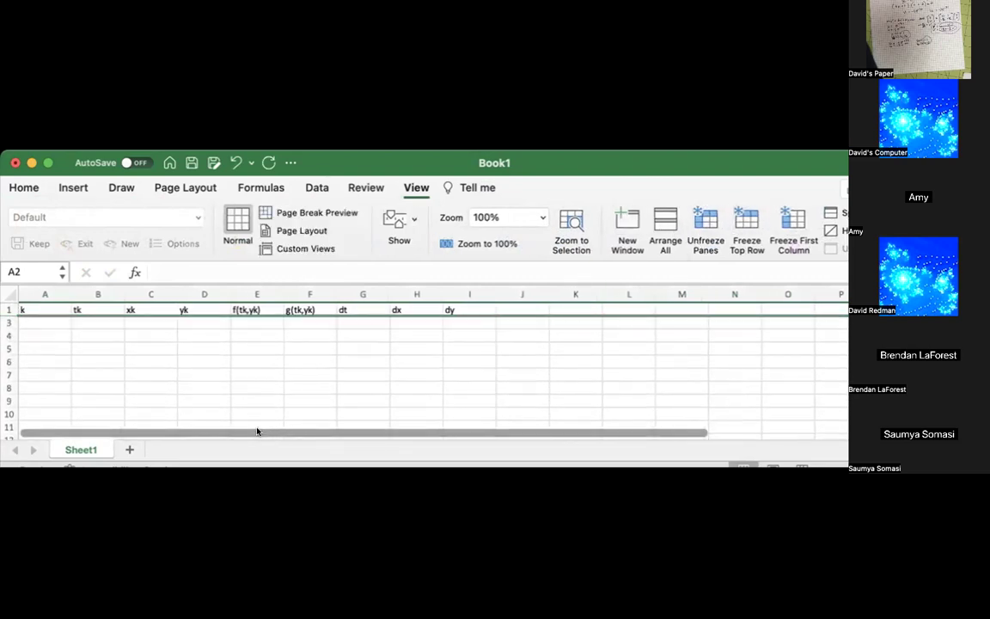
Make the header labels in row 1 bold and centre them
click(11, 310)
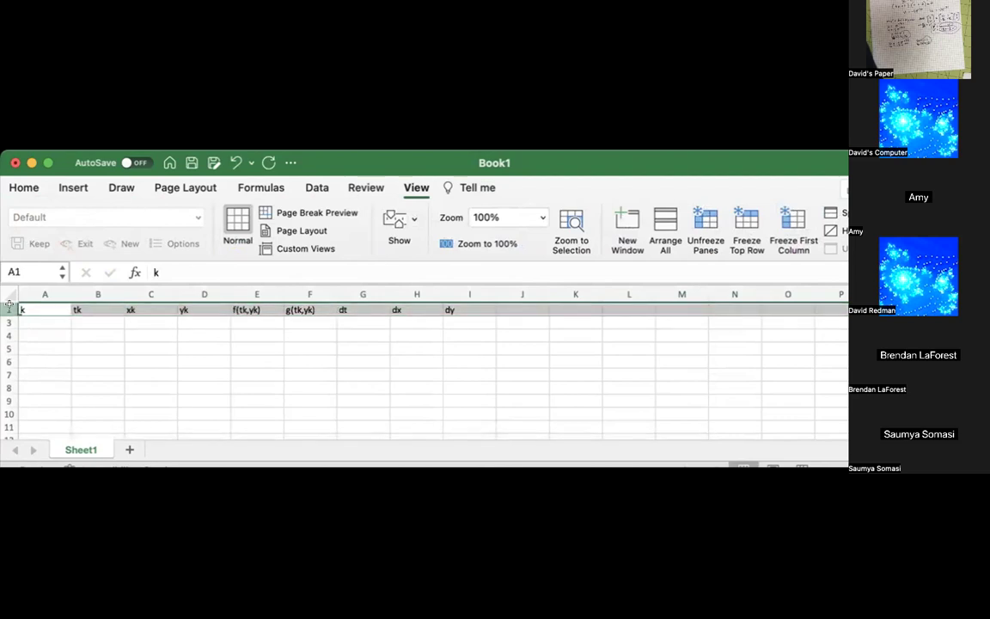
click(34, 188)
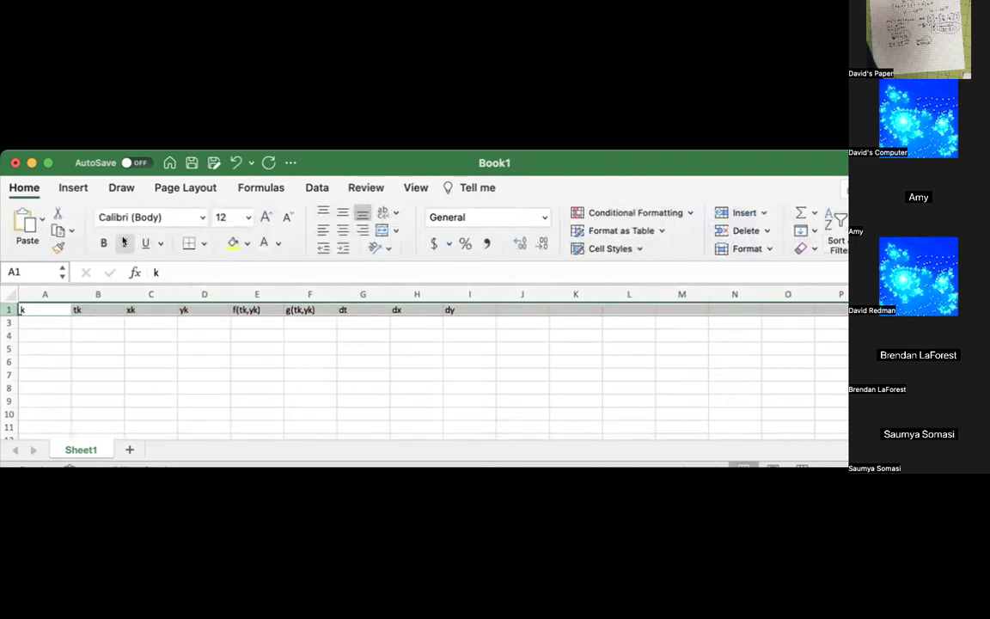
click(342, 231)
click(148, 384)
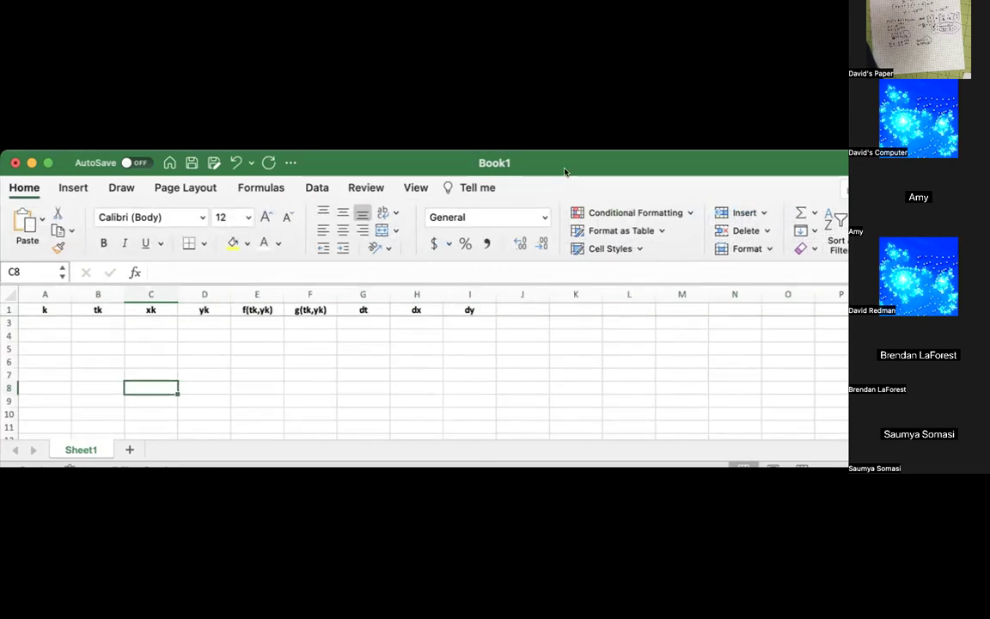
Enter the initial values 0, 0, 1 and -3 for k, tk, xk and yk in cells A3 through D3
click(43, 319)
text(0)
key(Tab)
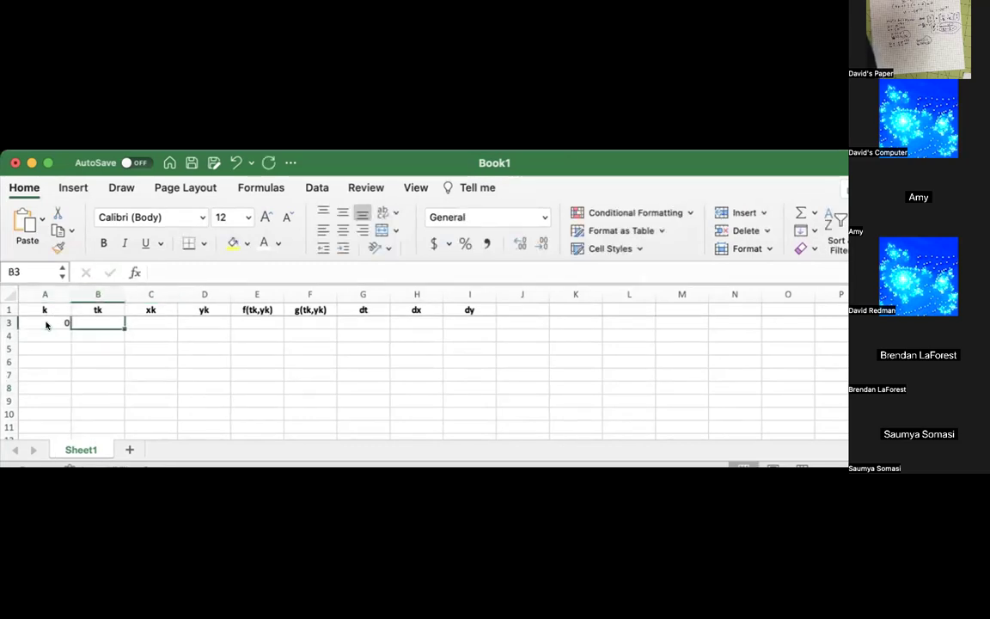
text(0)
key(Tab)
text(1)
key(Tab)
text(-3)
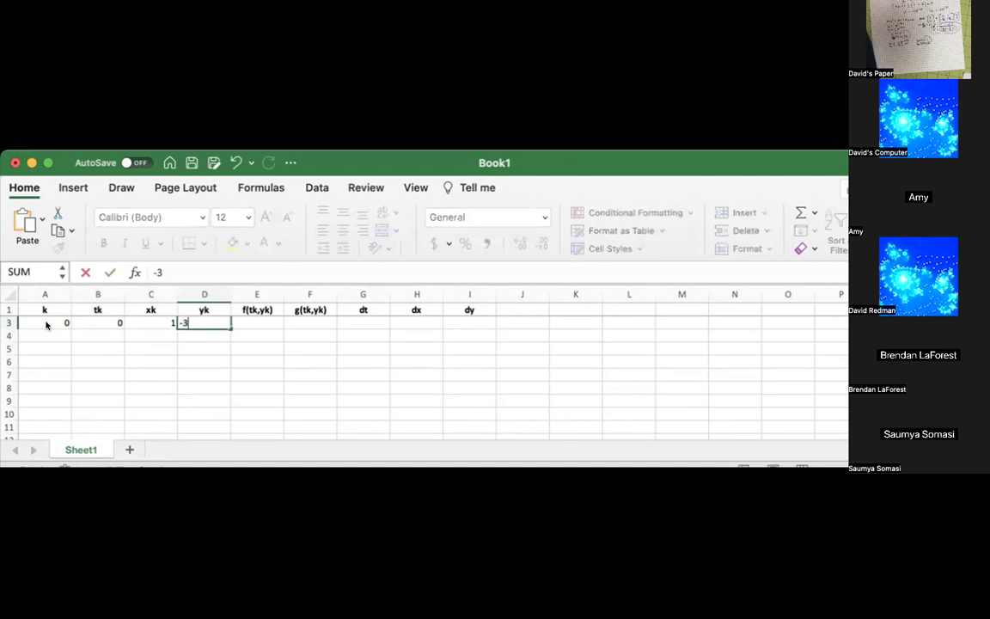
key(shift+Tab)
Move the initial values from row 3 up to A2:D2, directly below the headers
drag(34, 323, 456, 335)
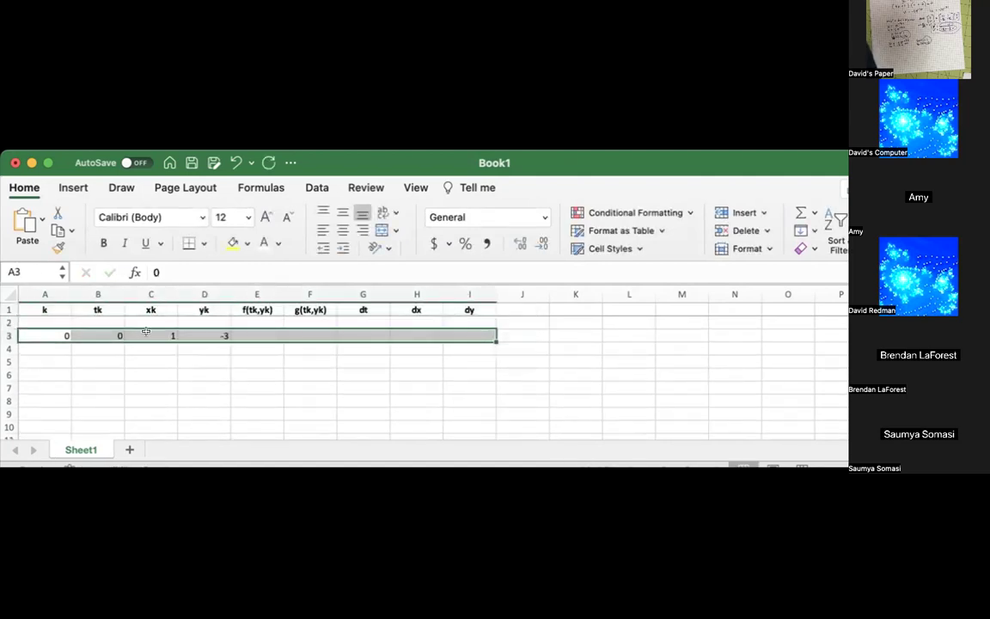
scroll(53, 318, right, 1)
scroll(53, 318, left, 1)
drag(53, 322, 442, 322)
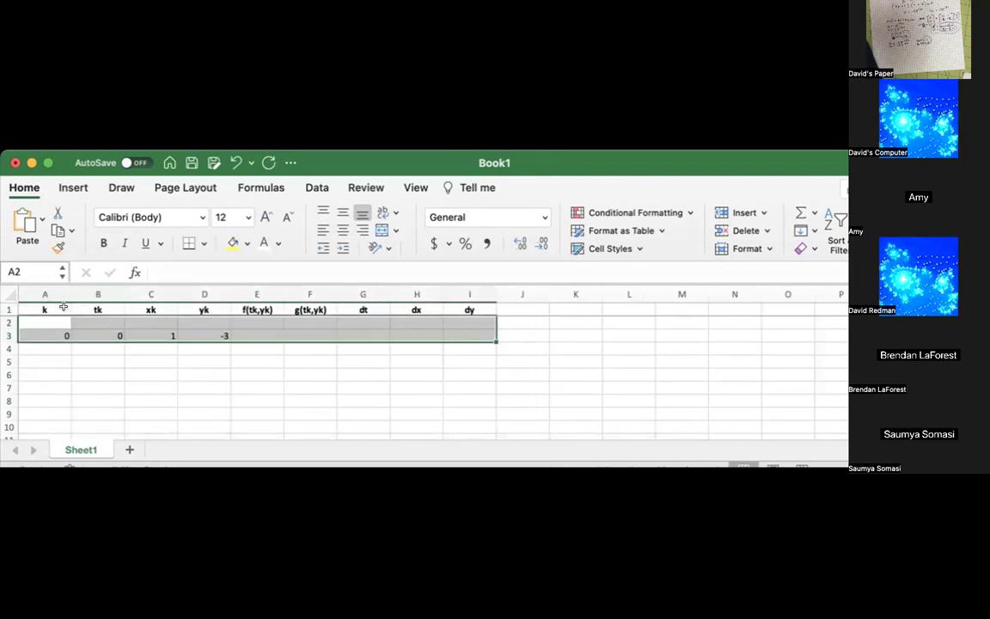
drag(49, 336, 212, 319)
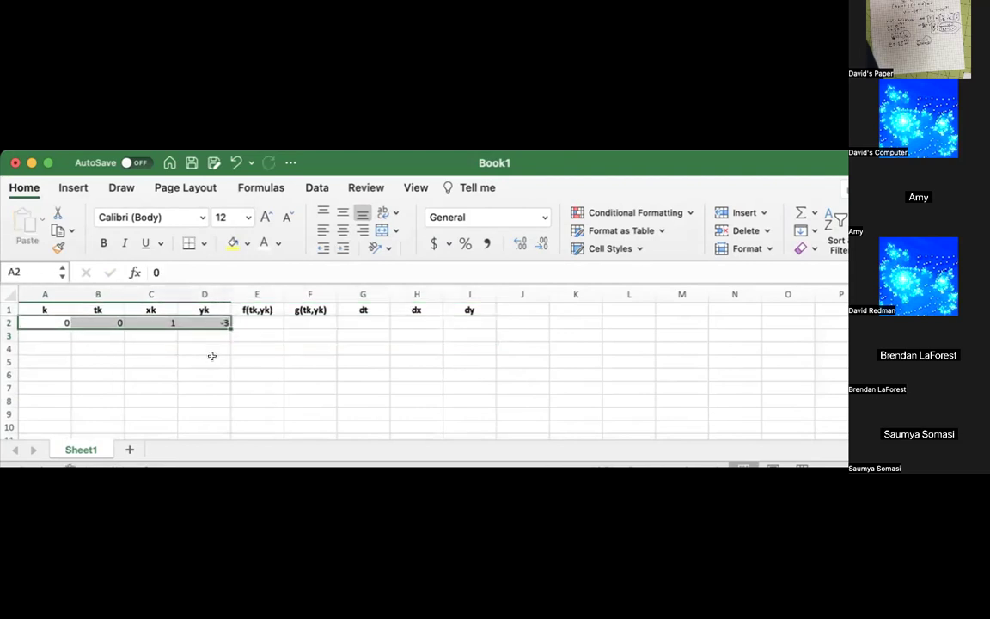
Centre the contents of cells A2 through I2
click(211, 356)
drag(67, 321, 479, 319)
click(341, 230)
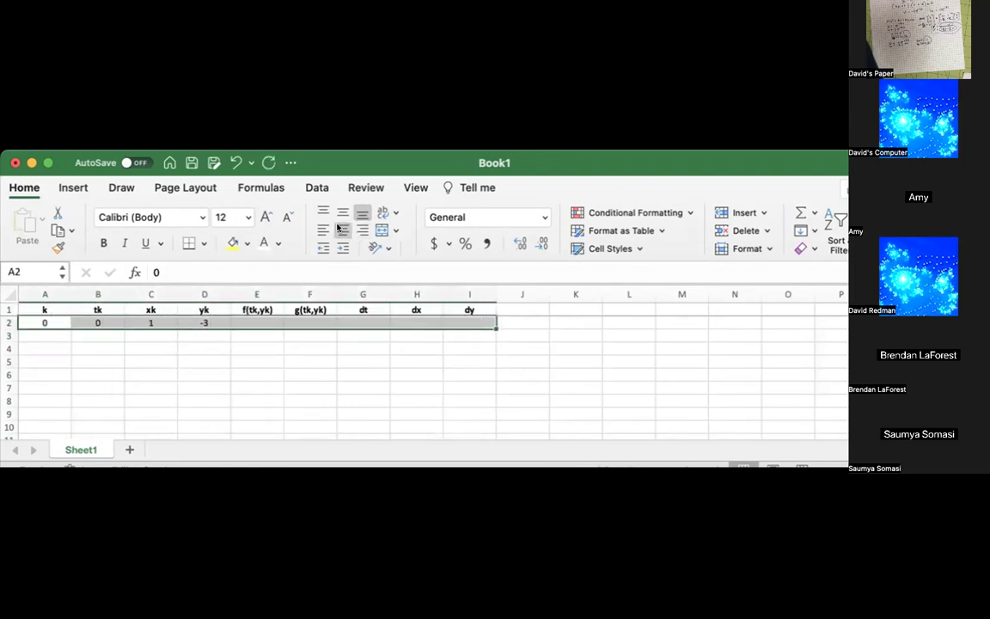
click(275, 360)
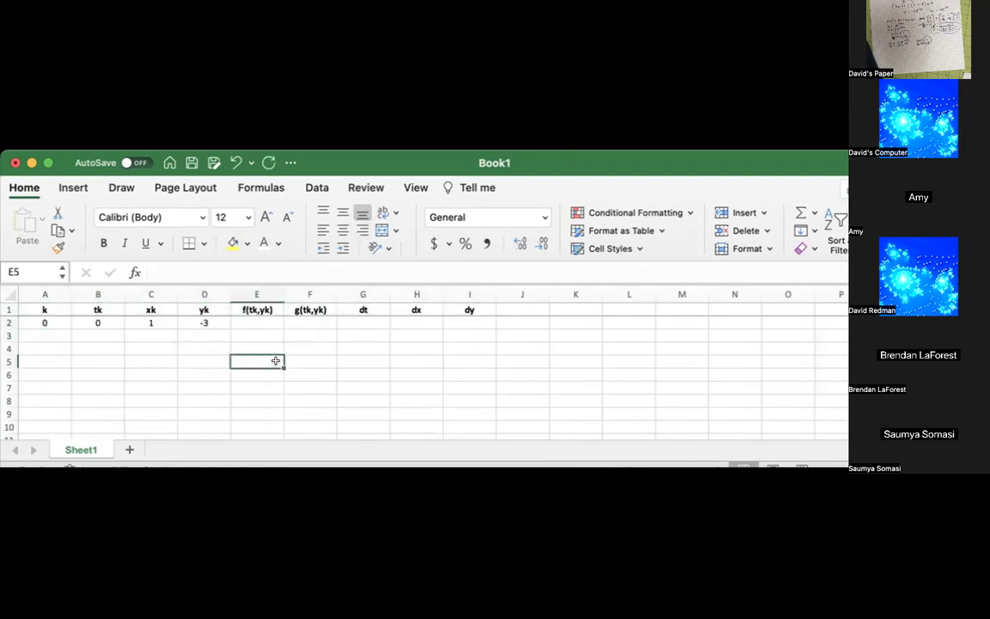
Enter the test formula =SIN(PI()/2) in cell E5 and inspect the cell
click(254, 321)
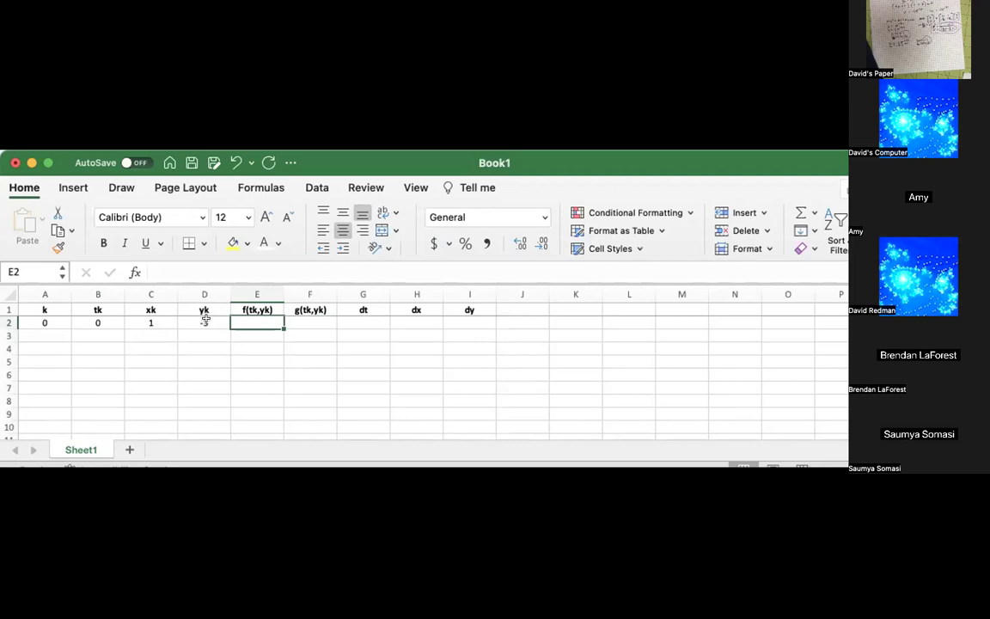
click(248, 359)
text(=sin)
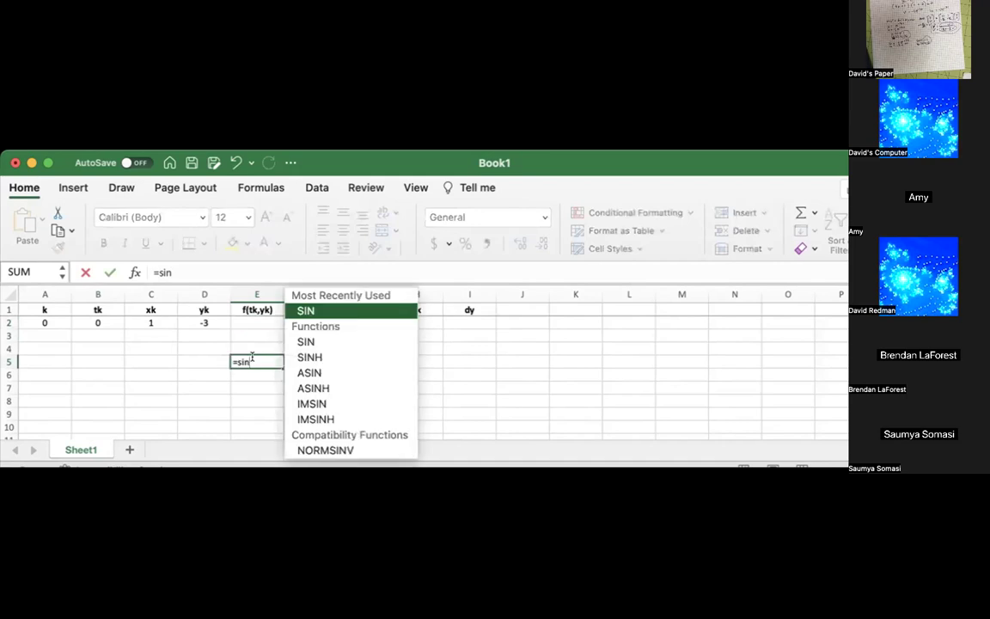
text((pi)
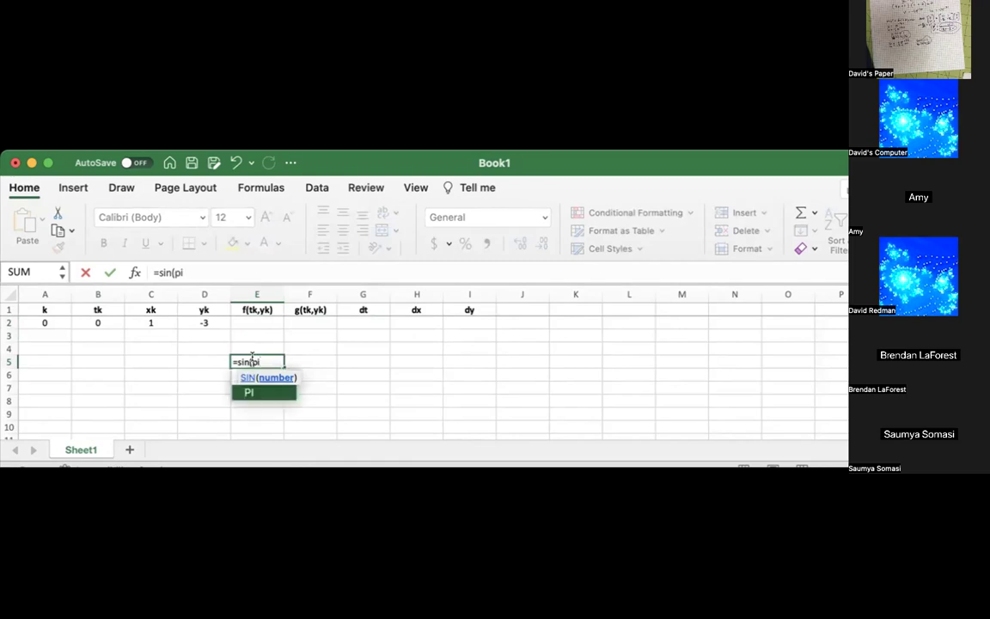
key(BackSpace)
text(i())
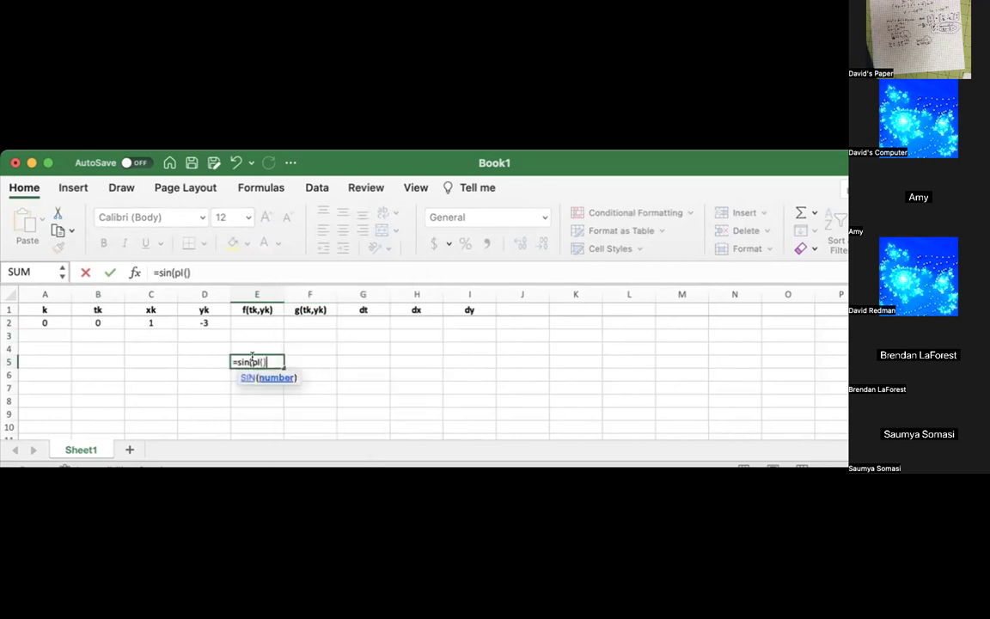
click(257, 360)
click(179, 272)
key(BackSpace)
key(BackSpace)
text(PI)
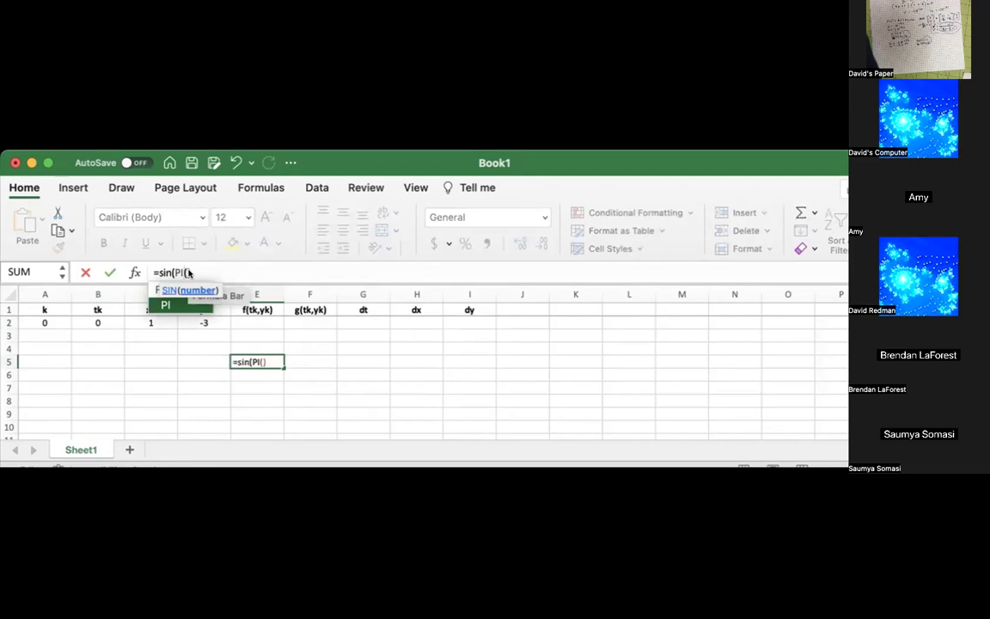
click(188, 273)
text(,)
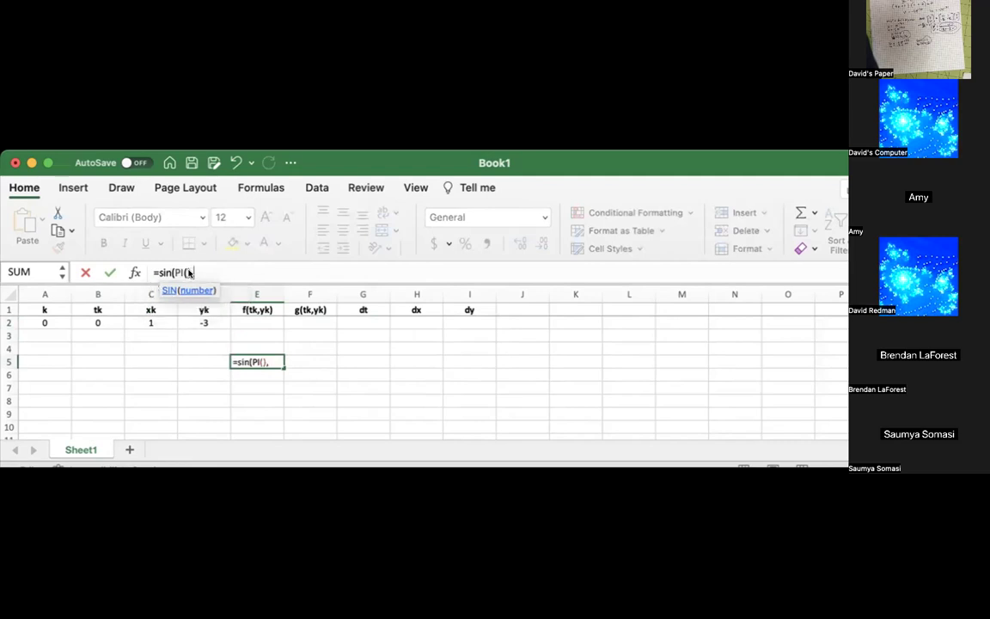
key(BackSpace)
text(/2)
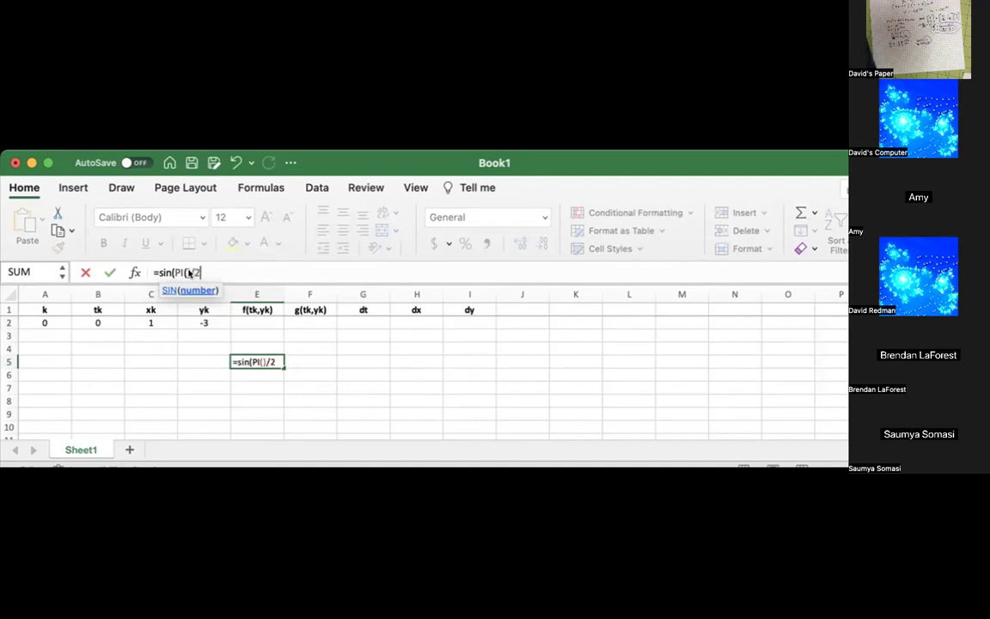
text())
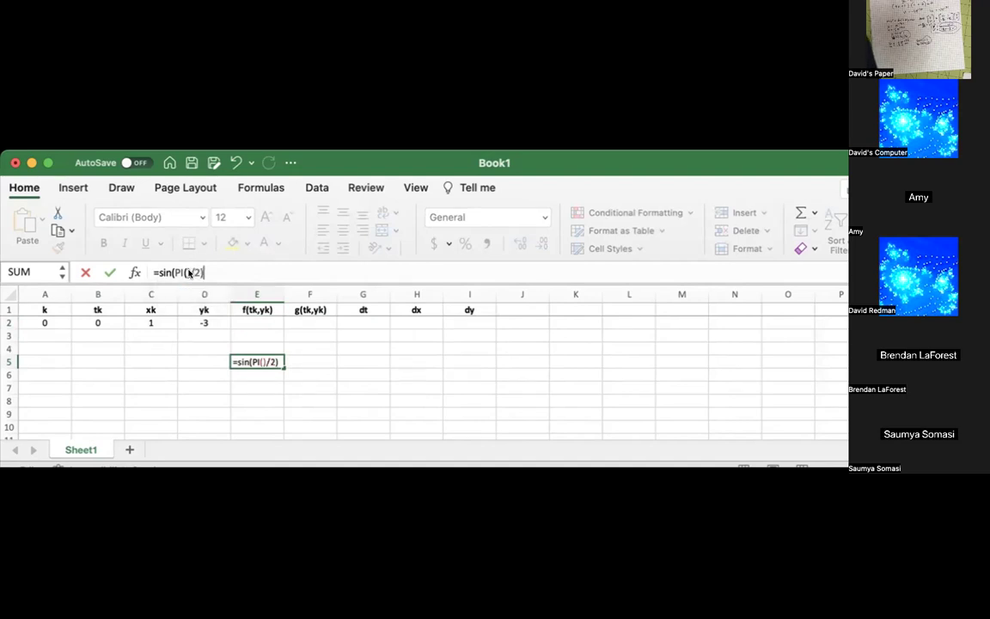
key(Return)
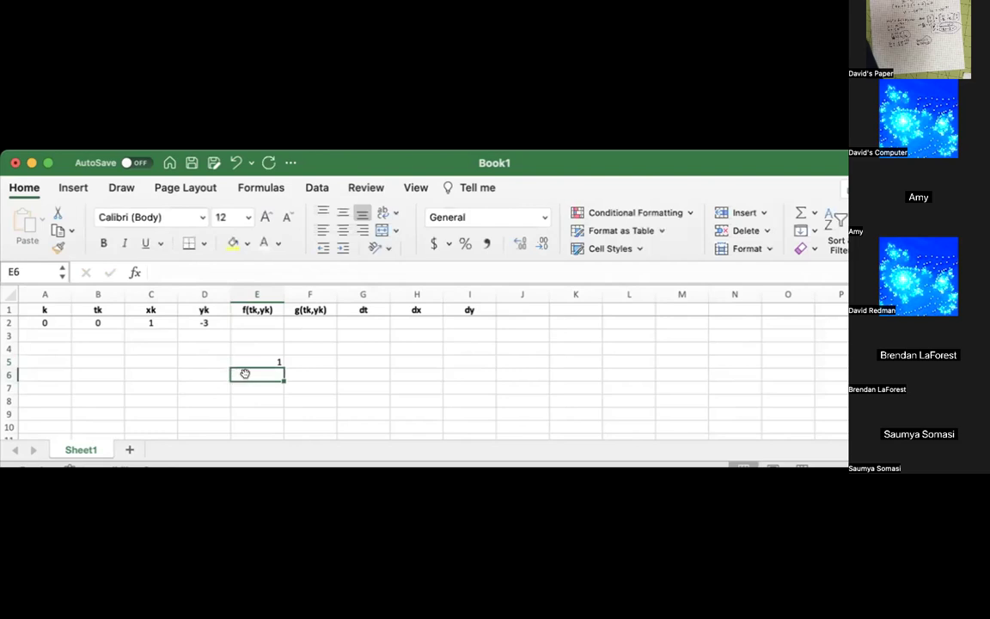
click(249, 358)
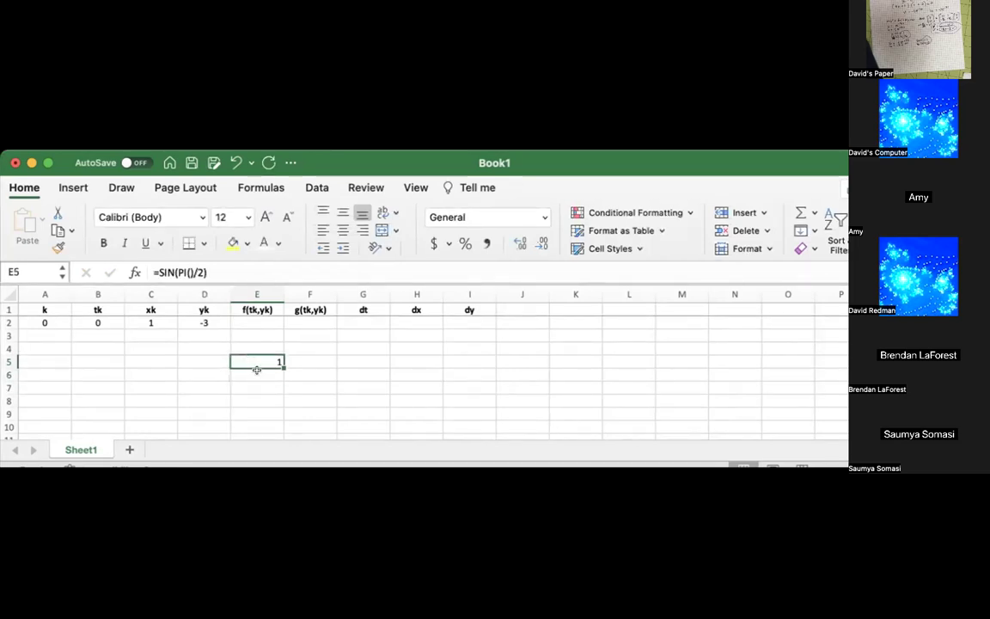
Enter the formula =SIN(D2) in cell E2 to evaluate f from the initial yk value
click(256, 320)
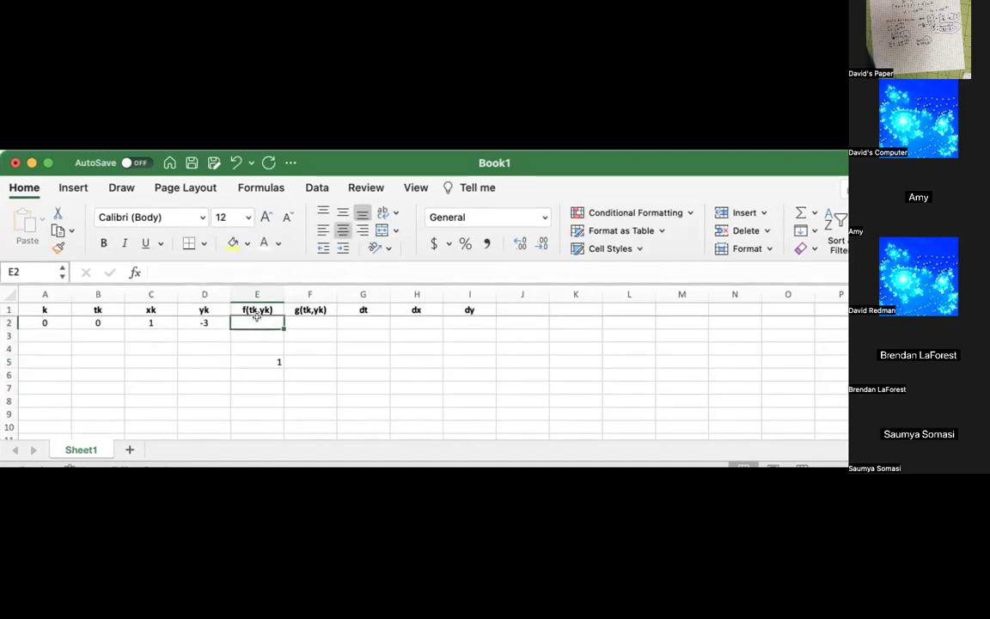
text(=)
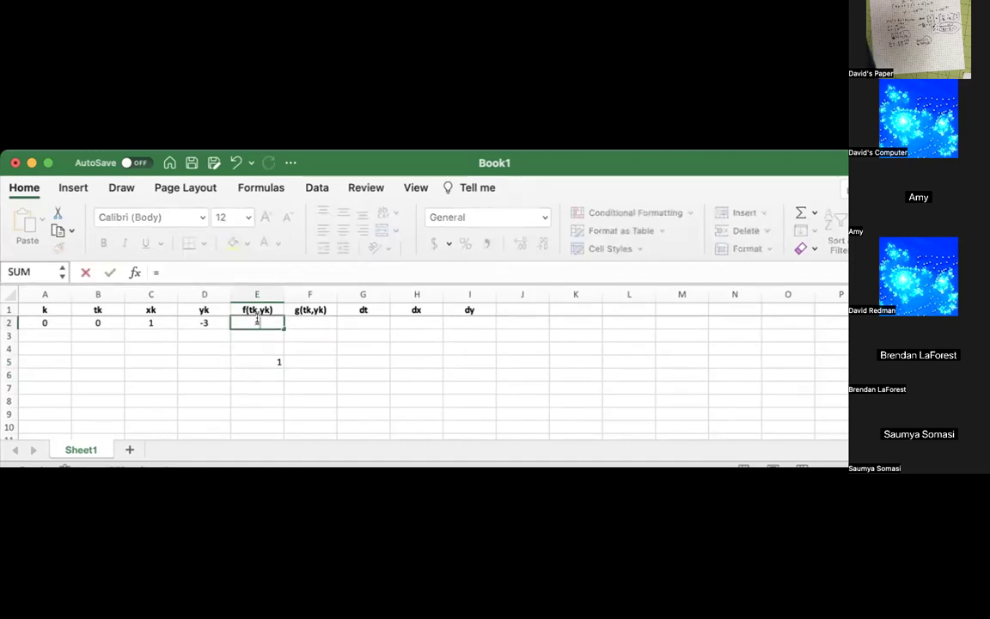
text(sin()
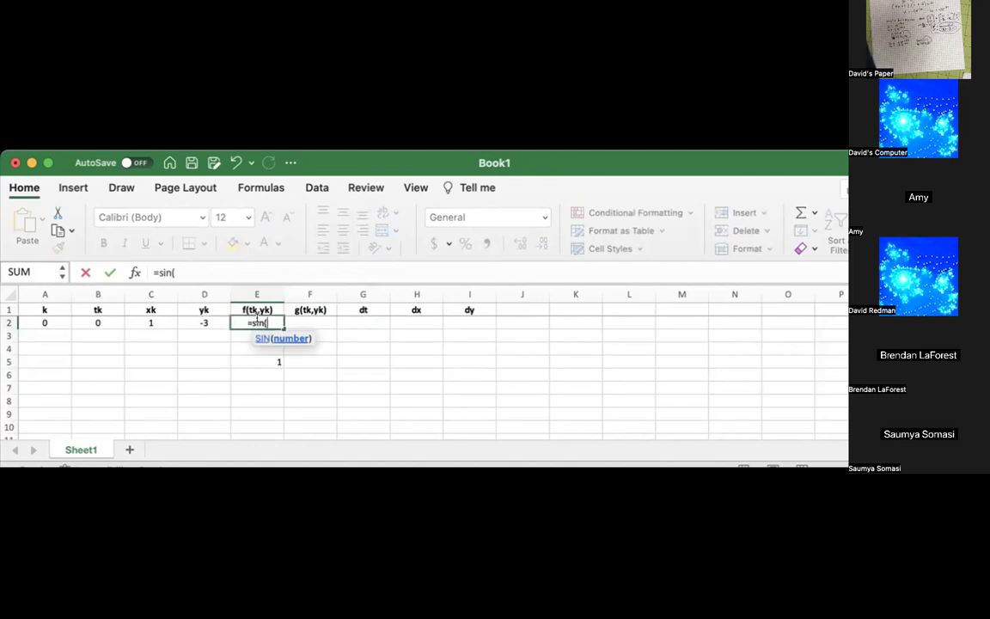
click(206, 319)
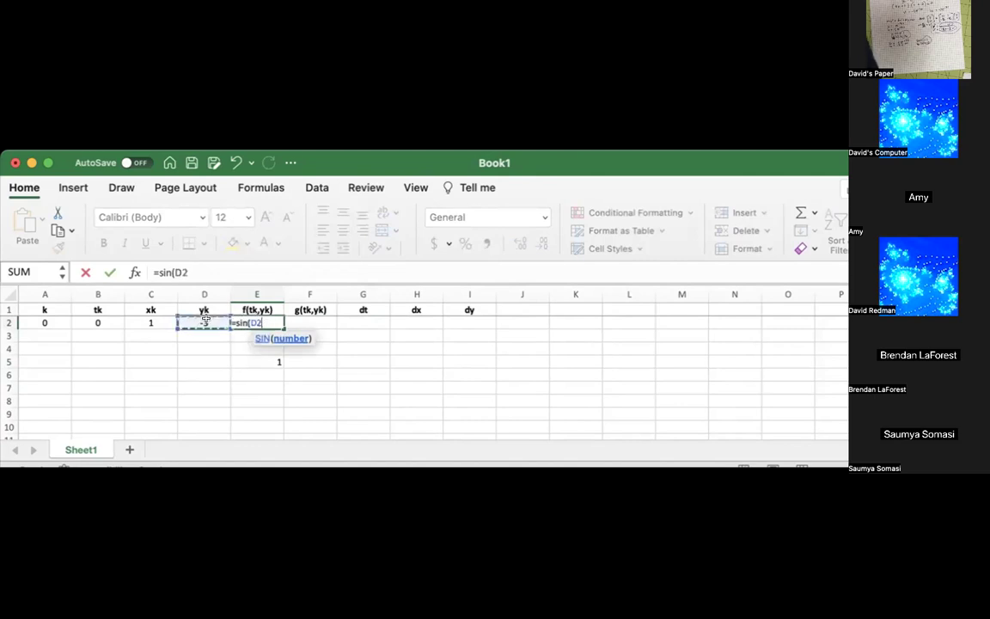
text())
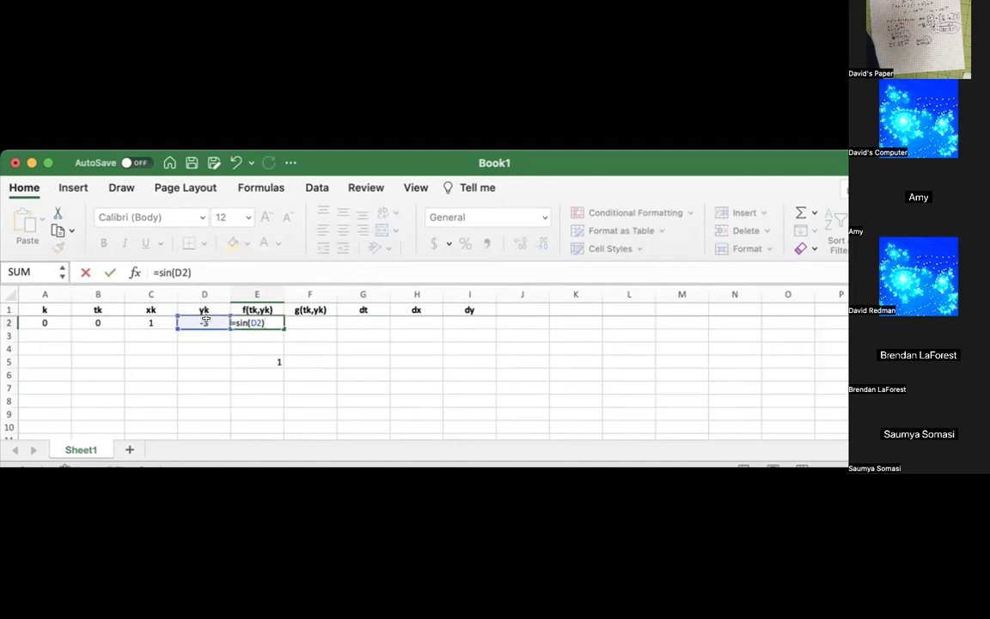
key(Return)
key(Up)
key(Right)
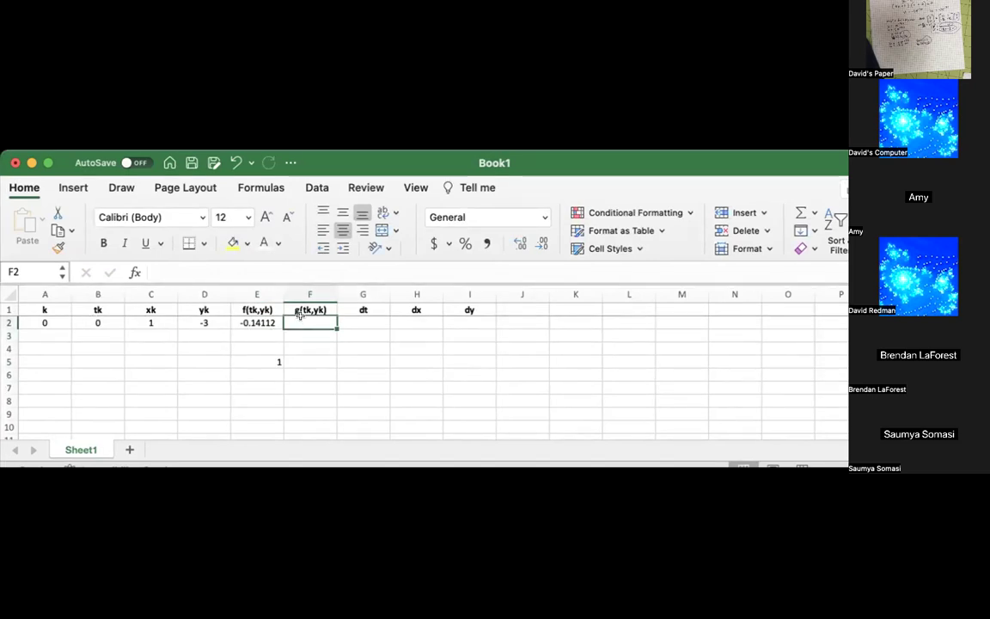
text(=2)
double_click(154, 318)
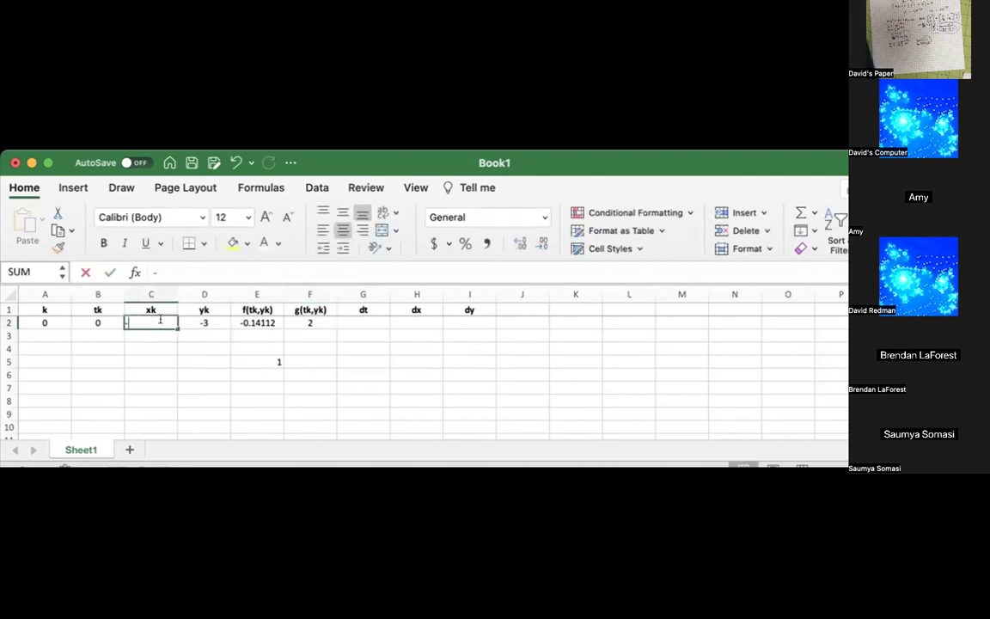
text(-)
key(BackSpace)
key(Return)
click(154, 320)
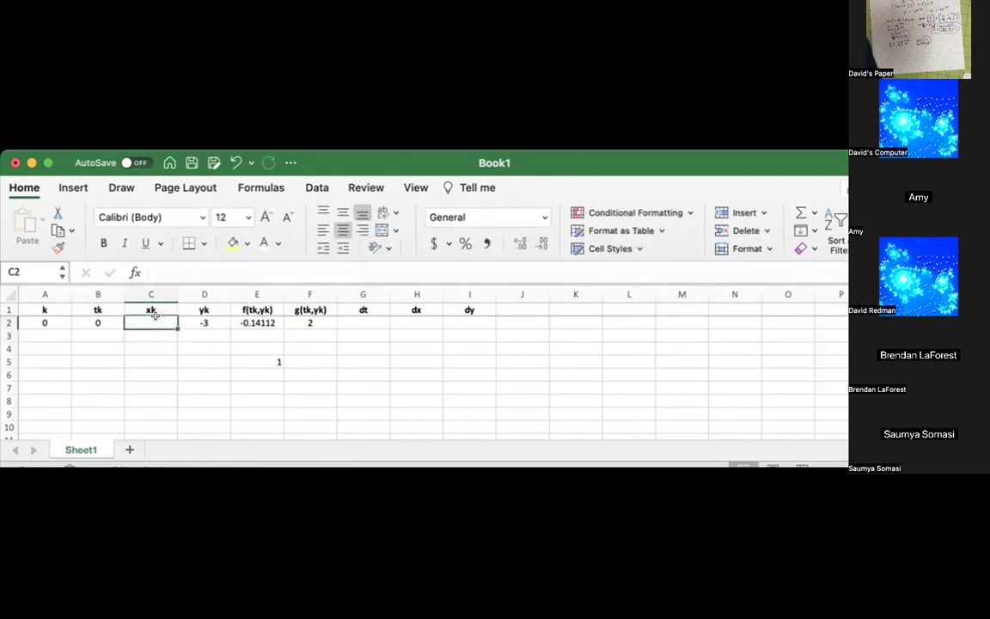
text(1)
key(Return)
Enter the formula =2*C2-C2^3-D2 in cell F2 for the g column and reselect the cell to check it
click(297, 319)
double_click(297, 319)
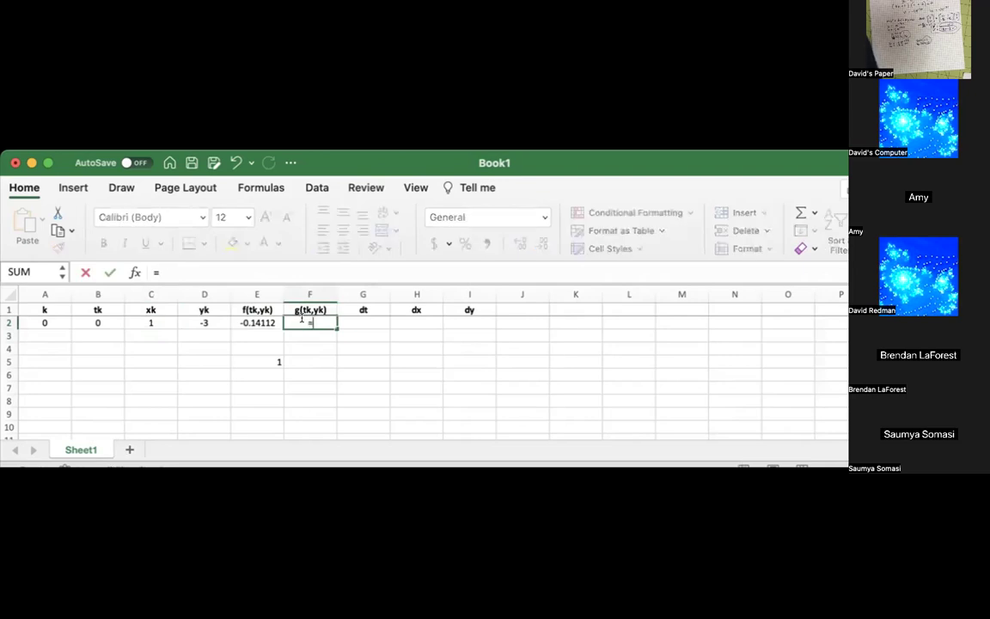
text(*)
click(155, 316)
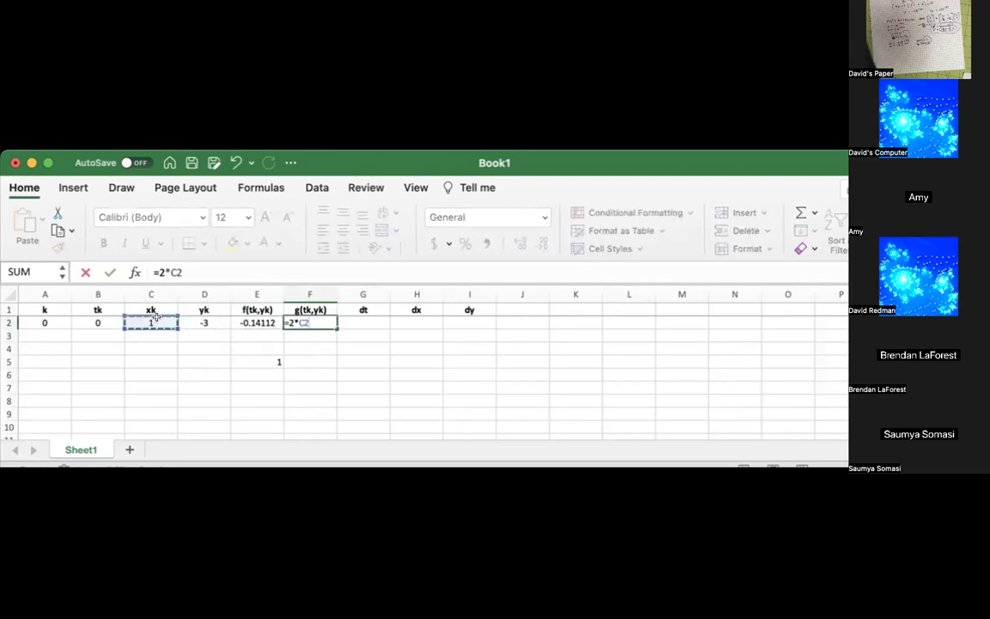
text(-)
click(156, 316)
text(^3)
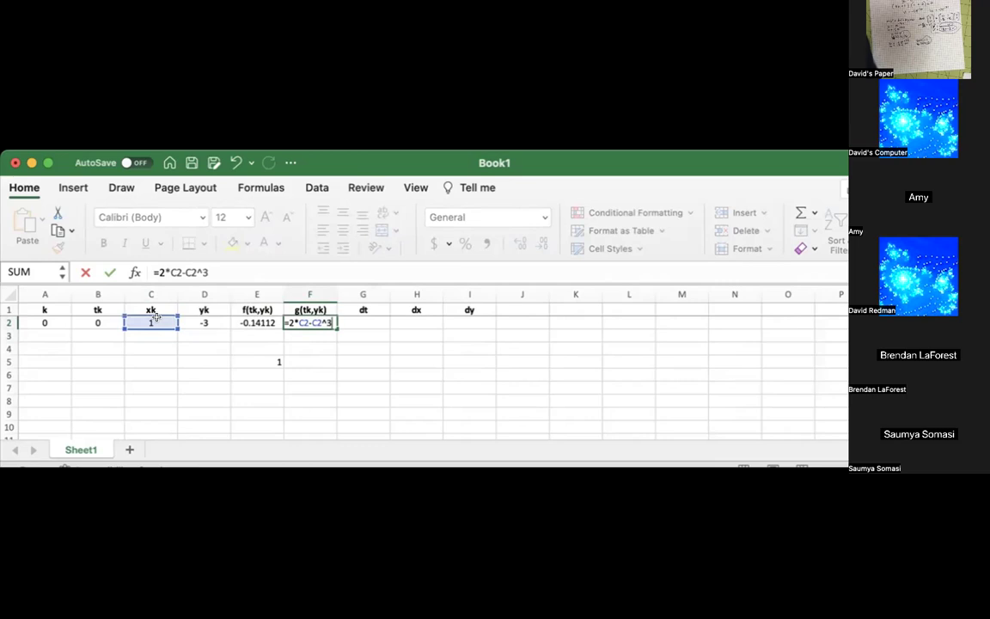
text(-)
click(185, 317)
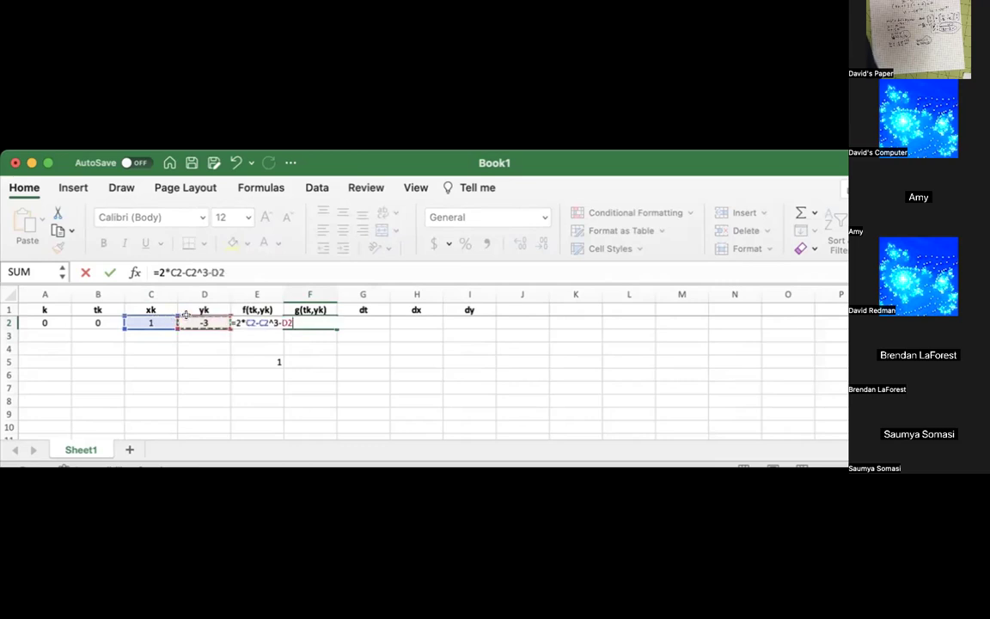
key(Return)
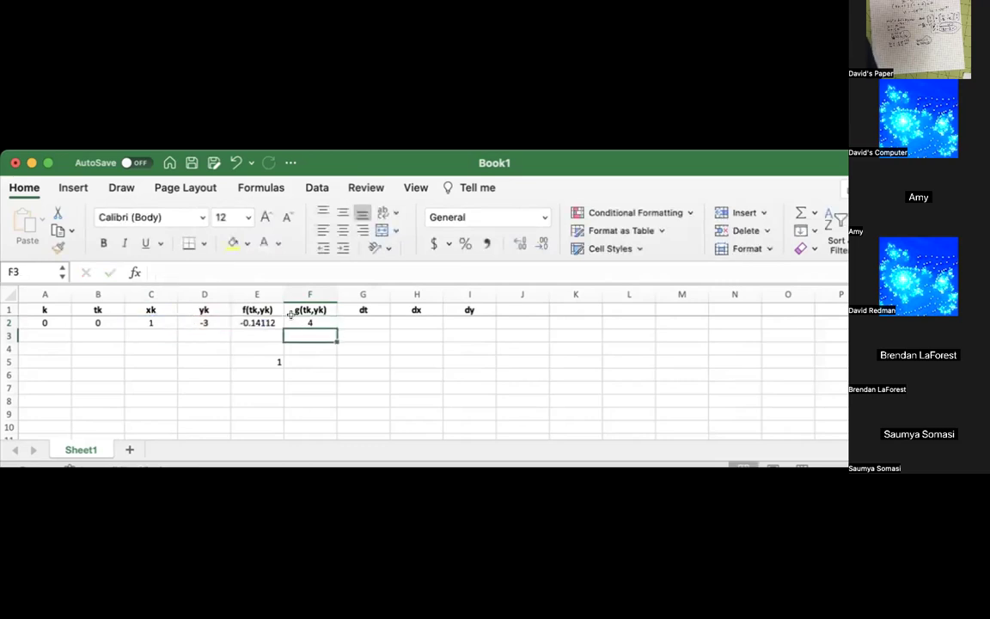
click(291, 318)
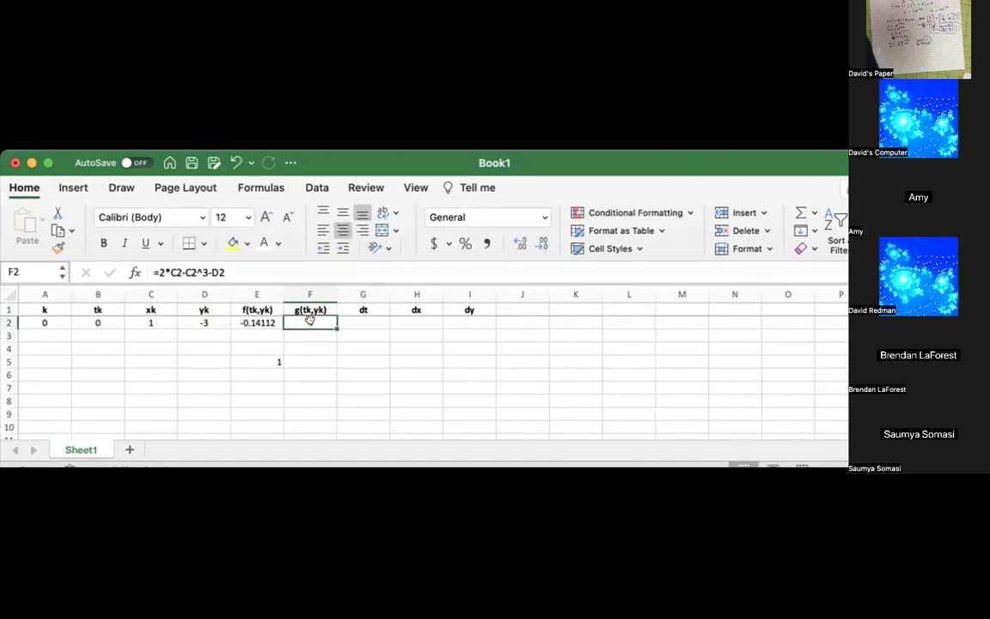
Enter the step size 0.1 for dt in G2 and the dx formula =E2*G2 in H2
click(382, 325)
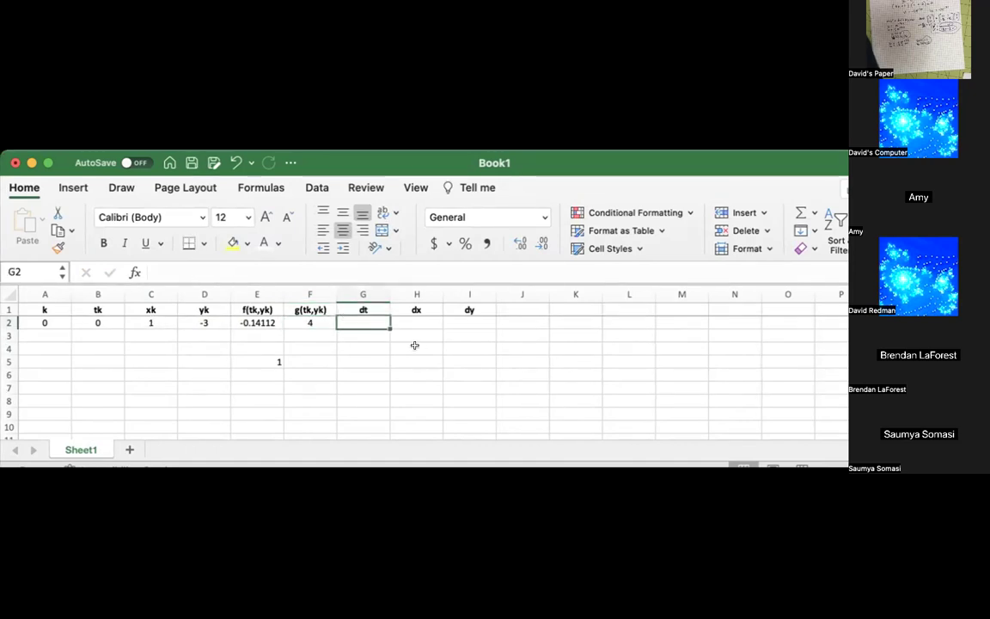
text(0.1)
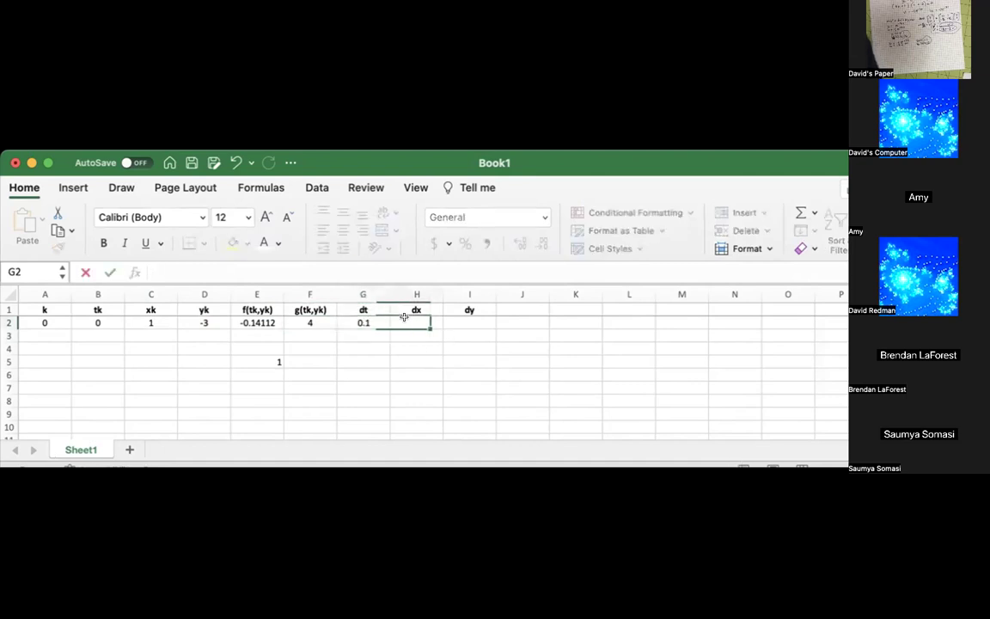
click(404, 319)
text(=)
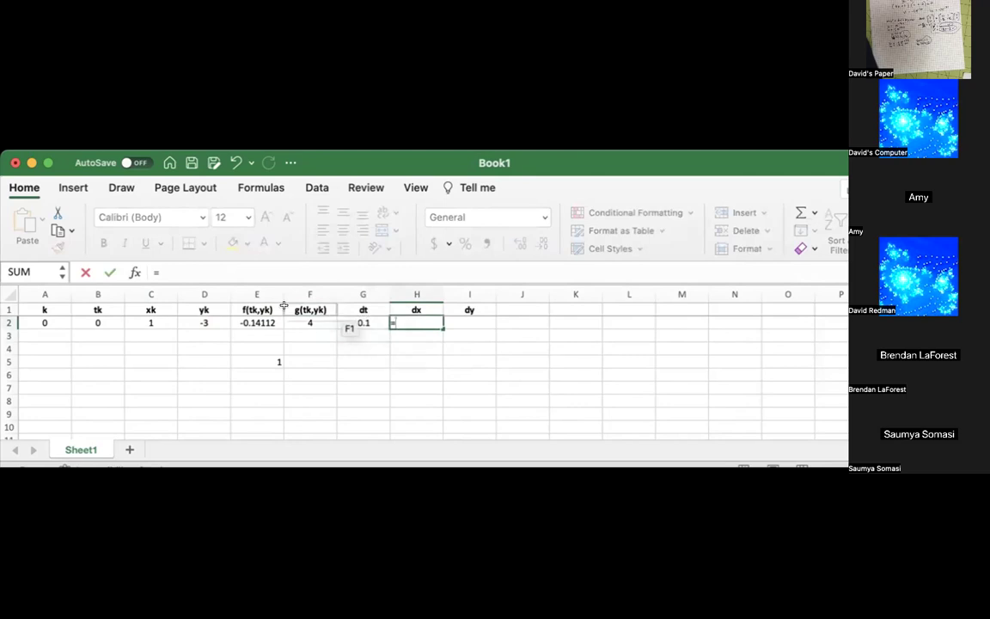
click(274, 320)
text(*)
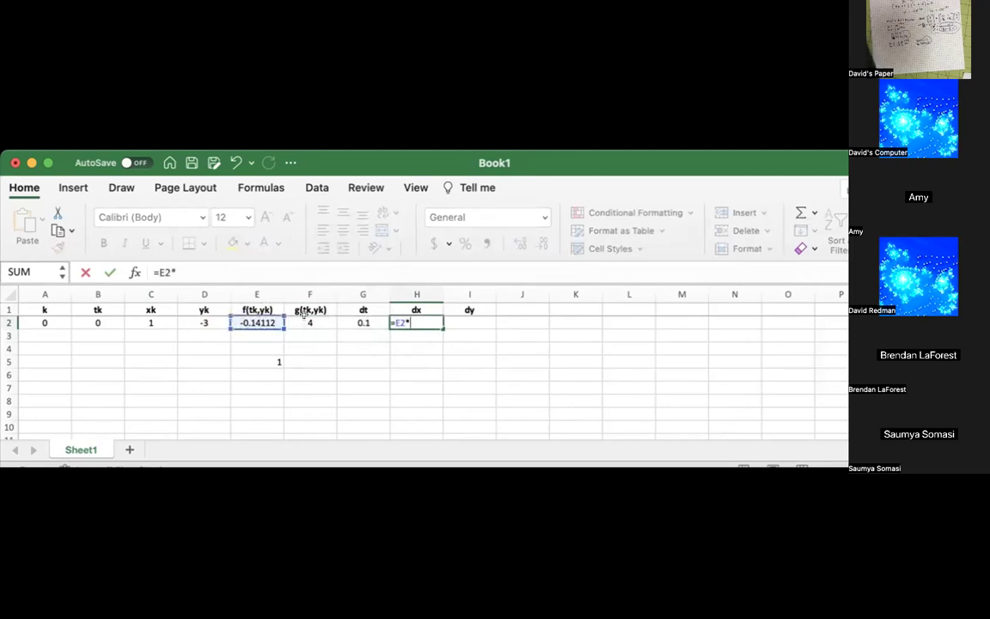
click(363, 320)
key(Return)
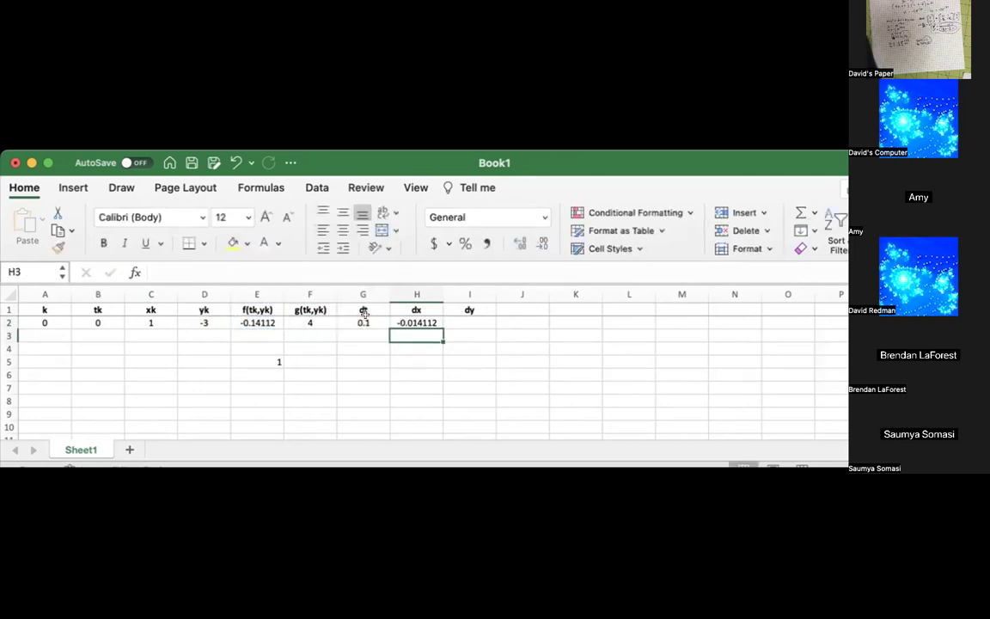
Enter the dy formula =F2*G2 in cell I2
drag(456, 323, 454, 310)
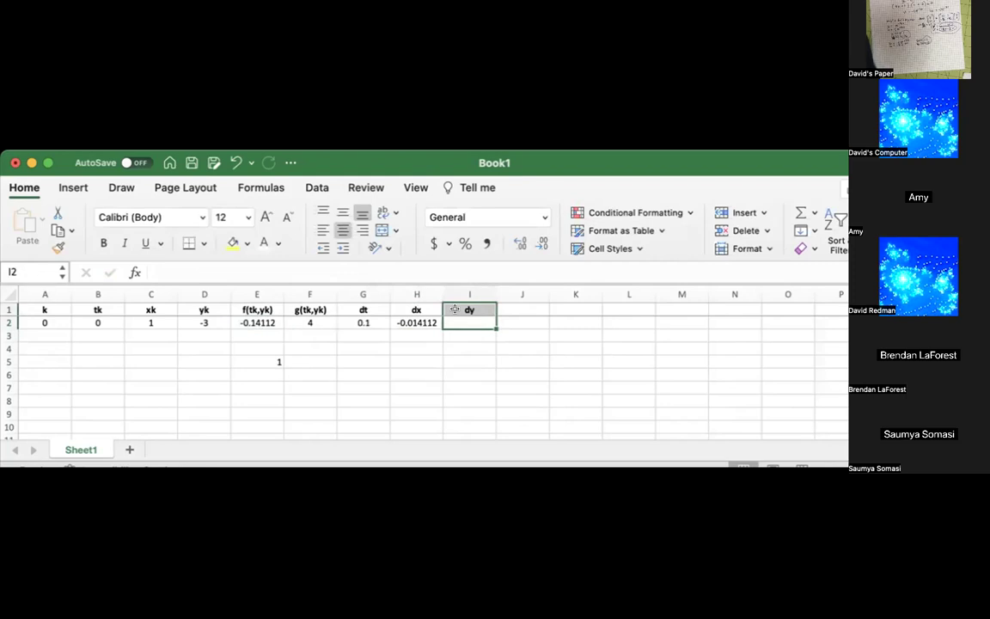
text(=)
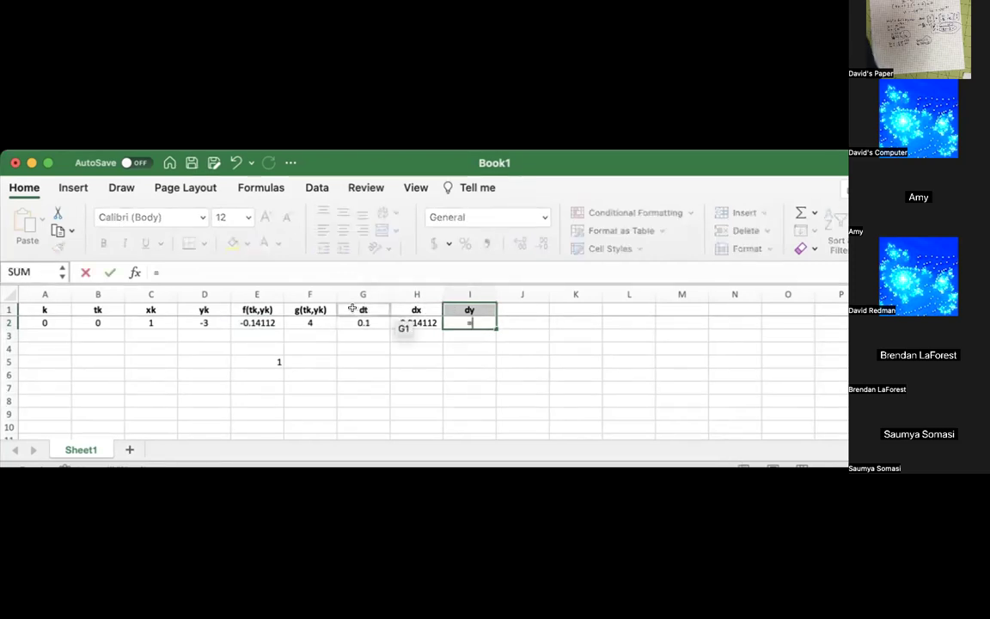
click(310, 320)
text(*)
click(364, 322)
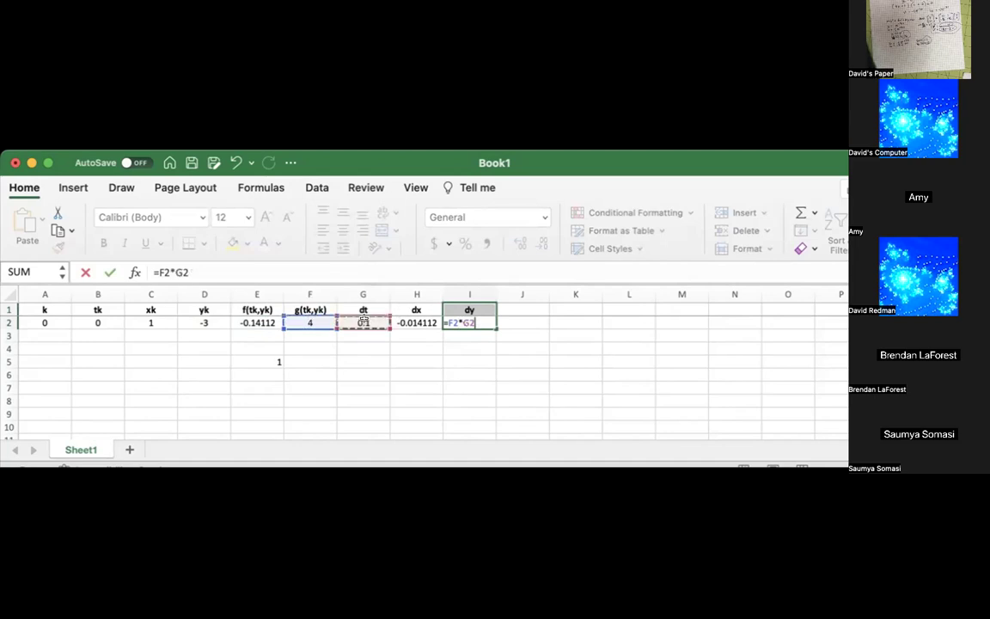
key(Return)
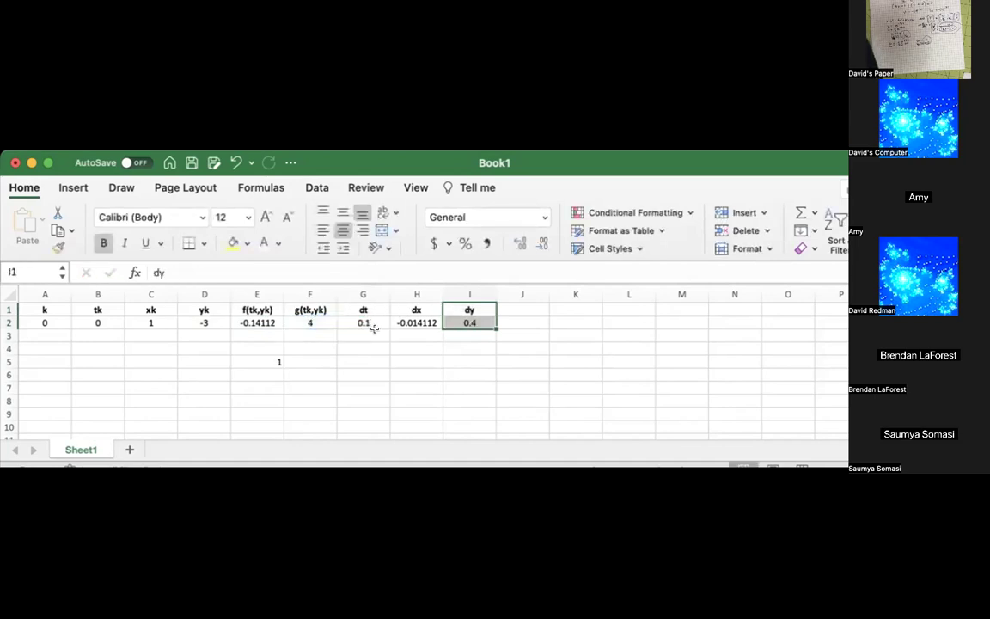
Delete the test formula in E5 and display cells B2 through I2 with four decimal places
click(276, 356)
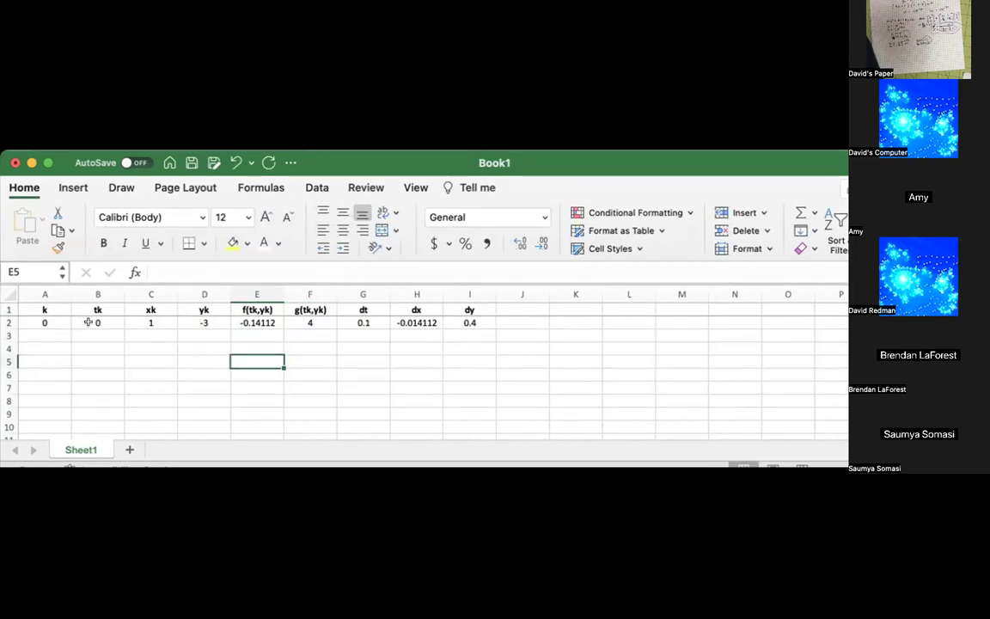
drag(96, 322, 447, 321)
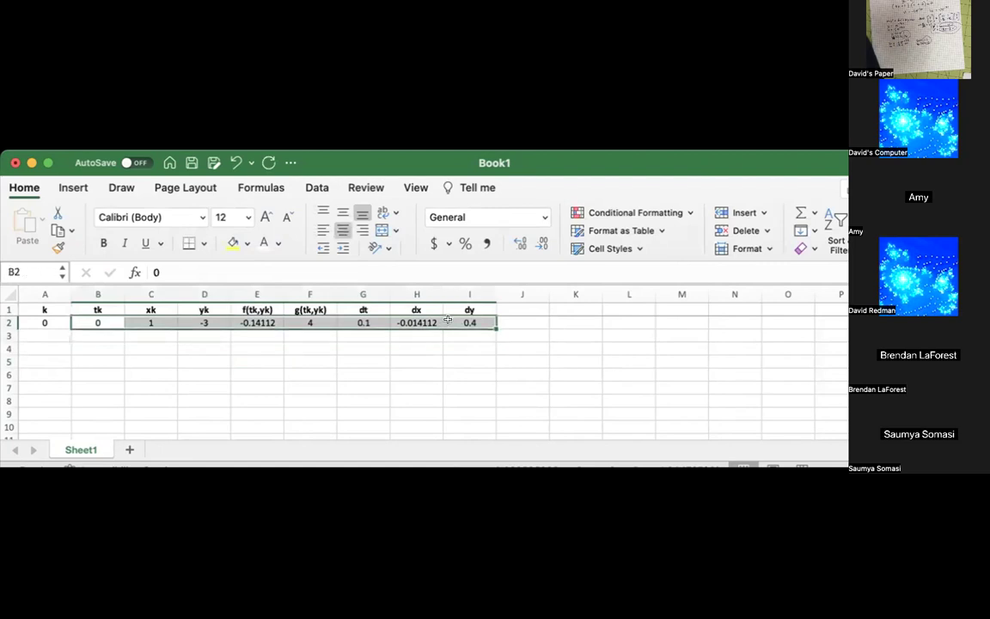
click(520, 244)
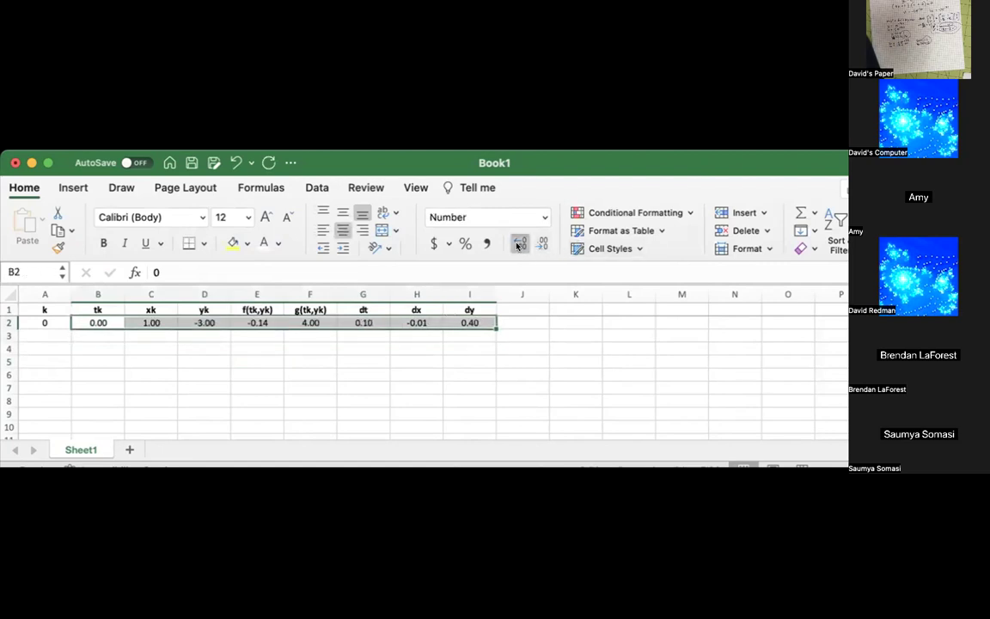
click(519, 244)
click(519, 244)
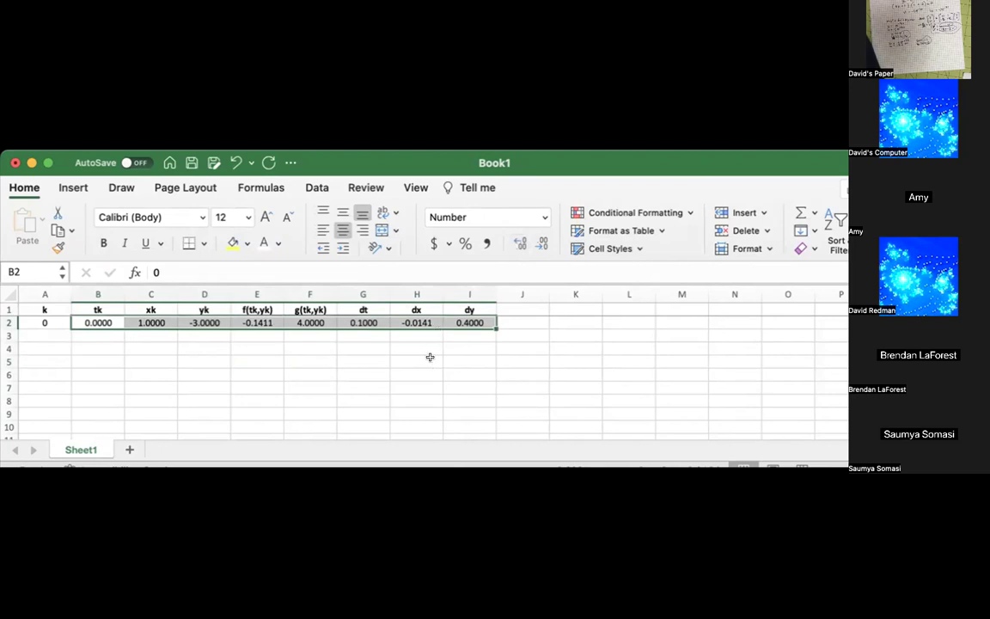
click(131, 347)
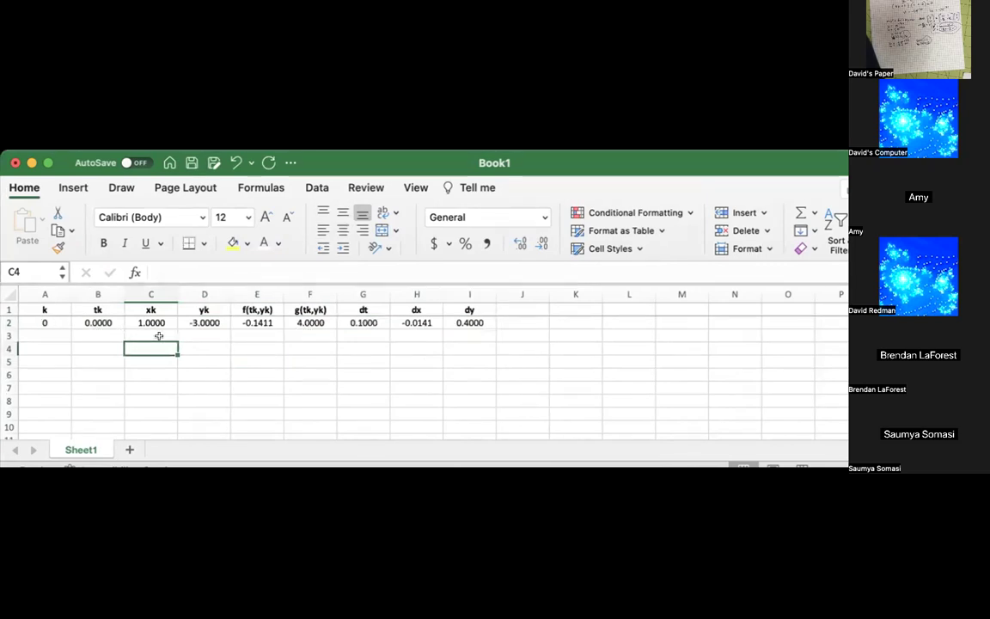
Enter the formula =A2+1 in A3 to increment k, and centre cells A3 through I3
click(43, 321)
text(0)
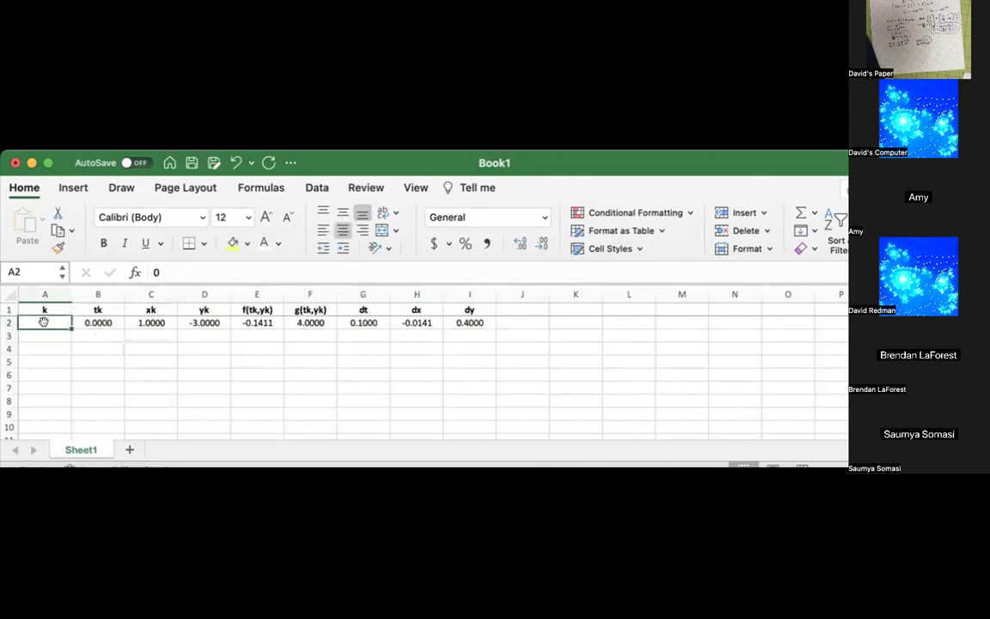
click(43, 332)
text(=)
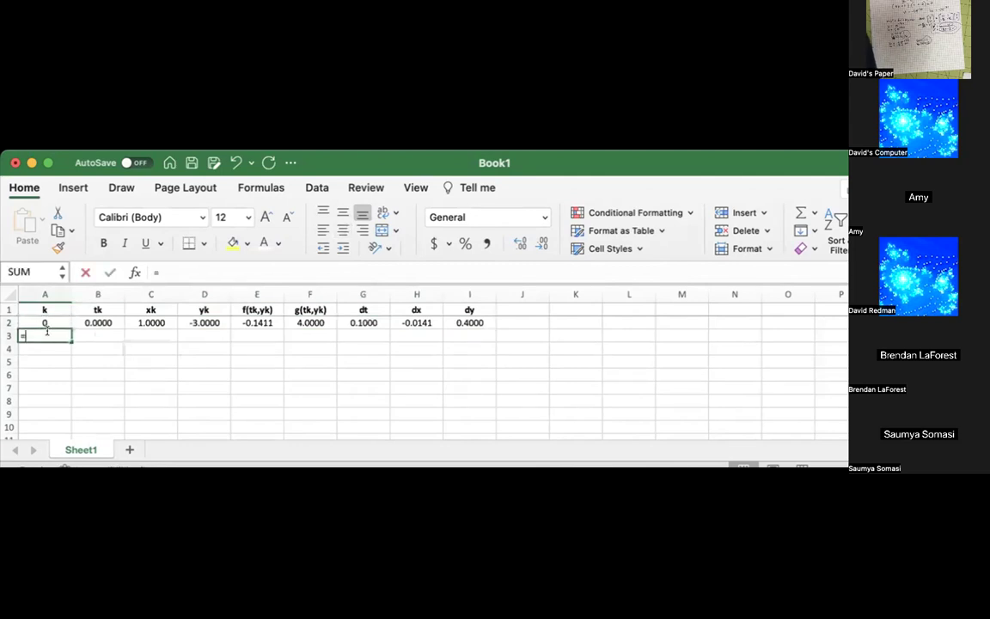
click(44, 317)
text(+1)
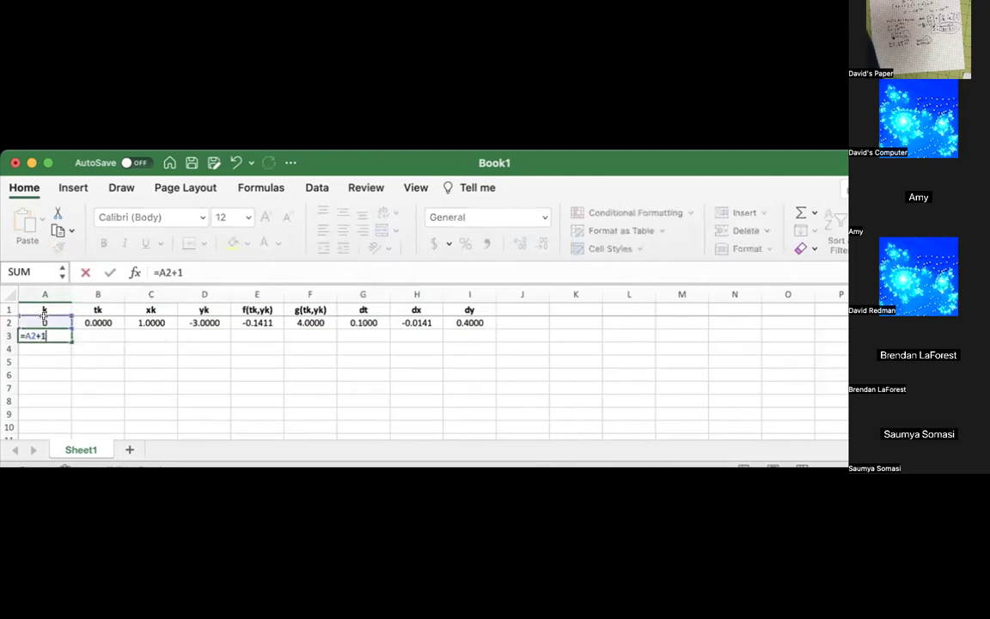
key(Return)
drag(65, 334, 473, 328)
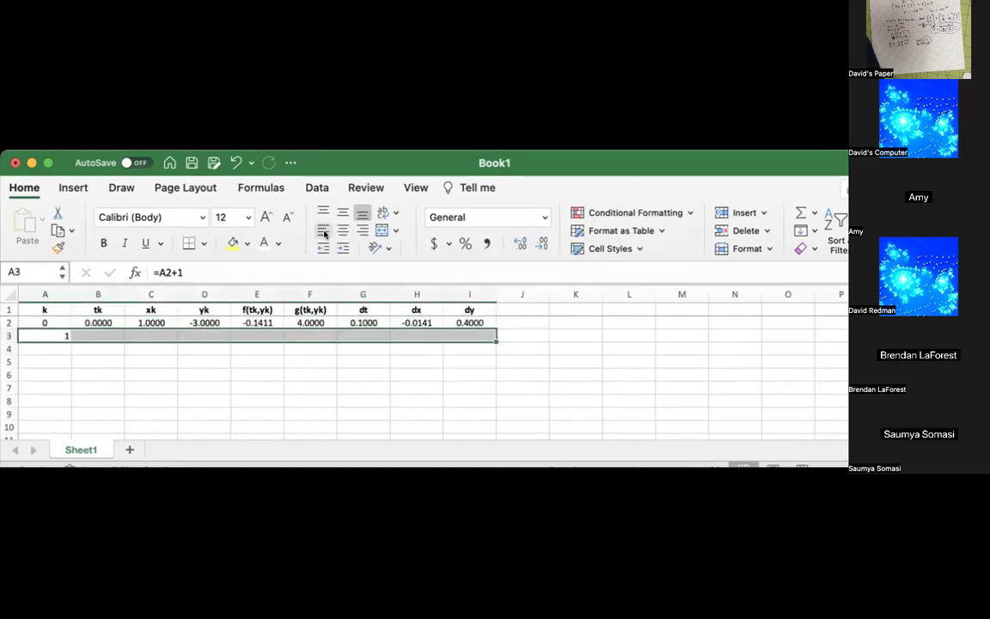
Enter the formula =B2+G2 in cell B3 to advance tk by dt
click(97, 335)
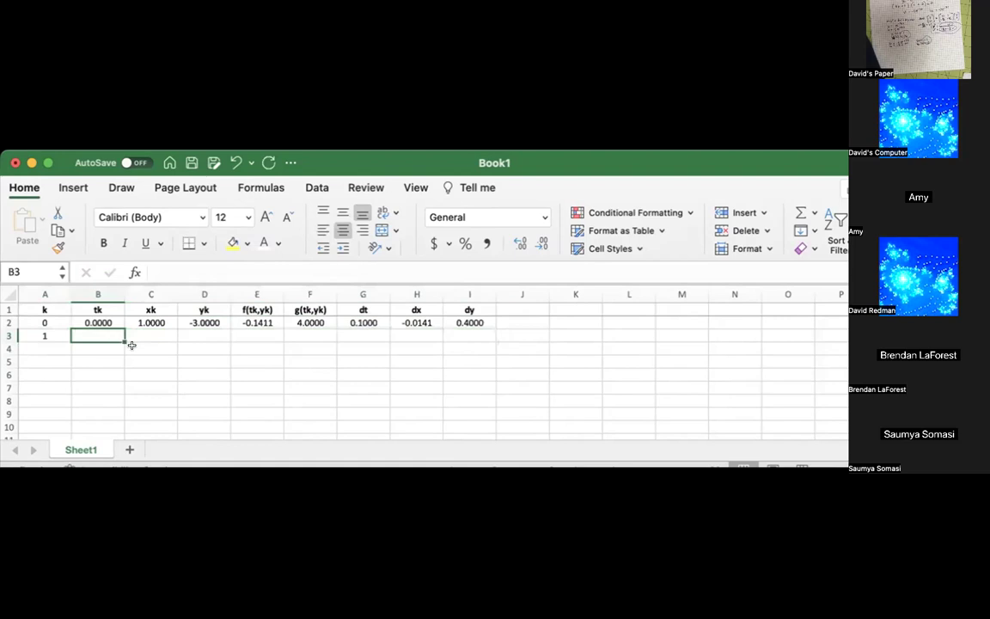
text(=)
click(98, 323)
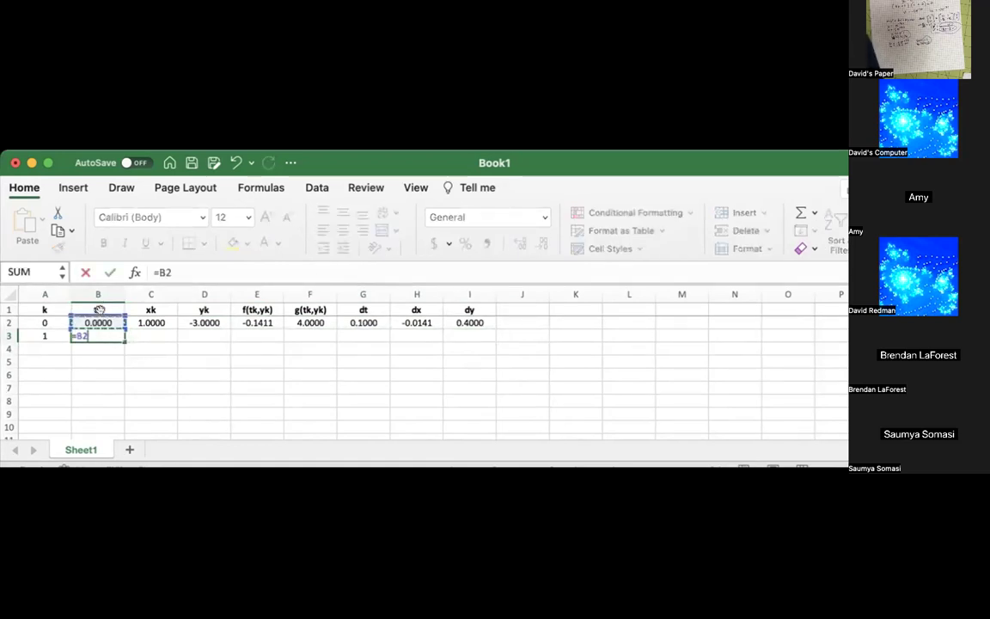
text(+)
click(372, 321)
key(Return)
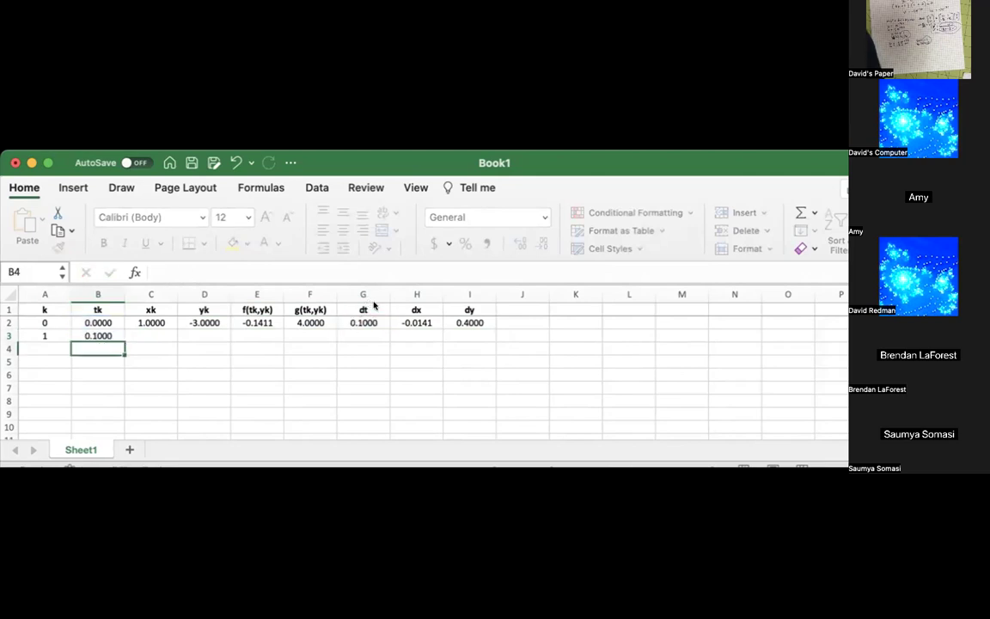
Enter the formula =C2+H2 in cell C3 to advance xk by dx
key(Up)
key(Right)
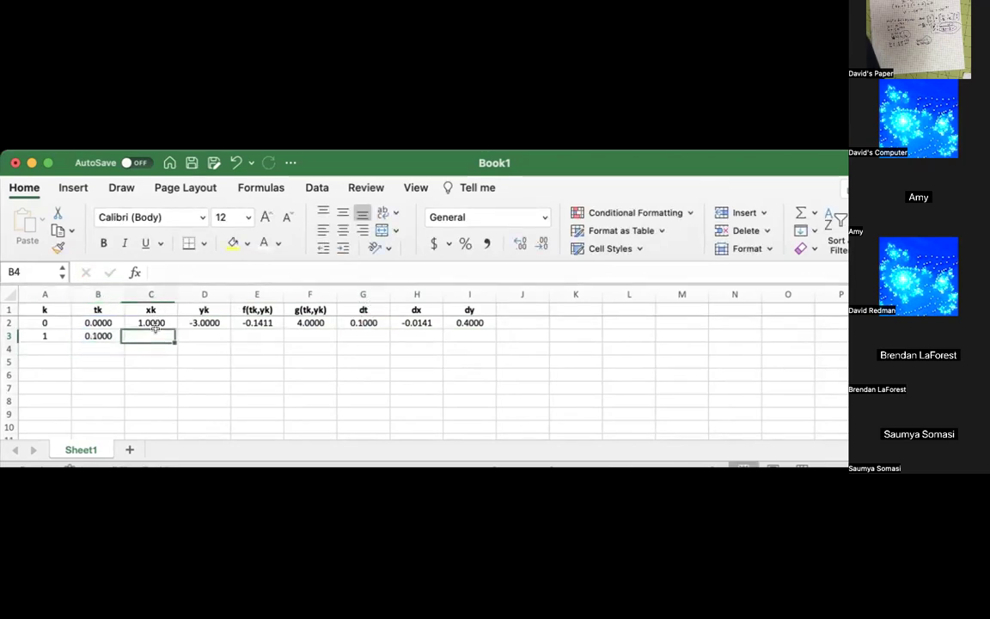
text(=)
click(153, 320)
text(+)
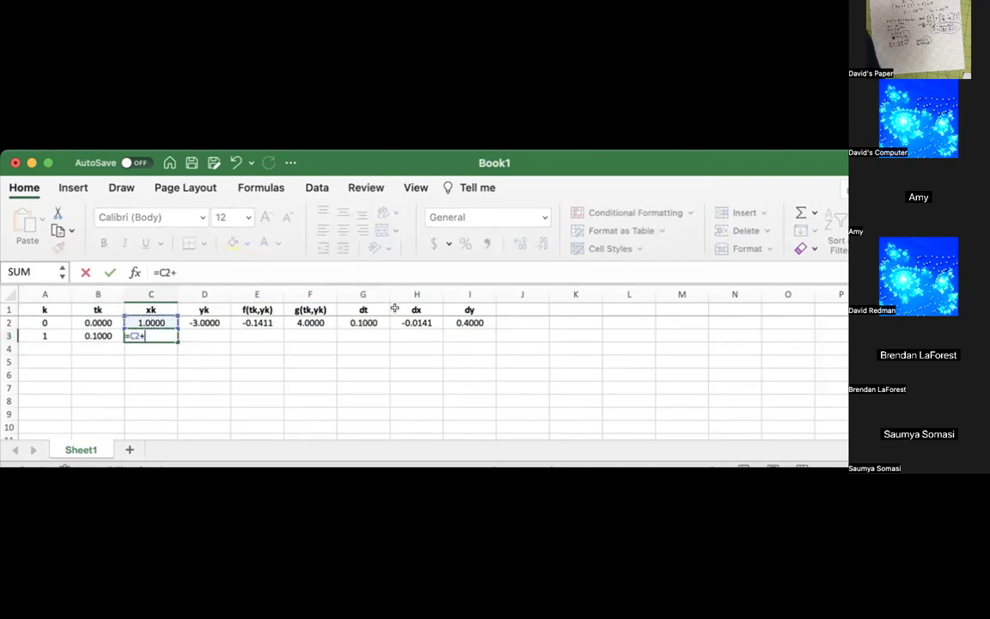
click(417, 323)
key(Return)
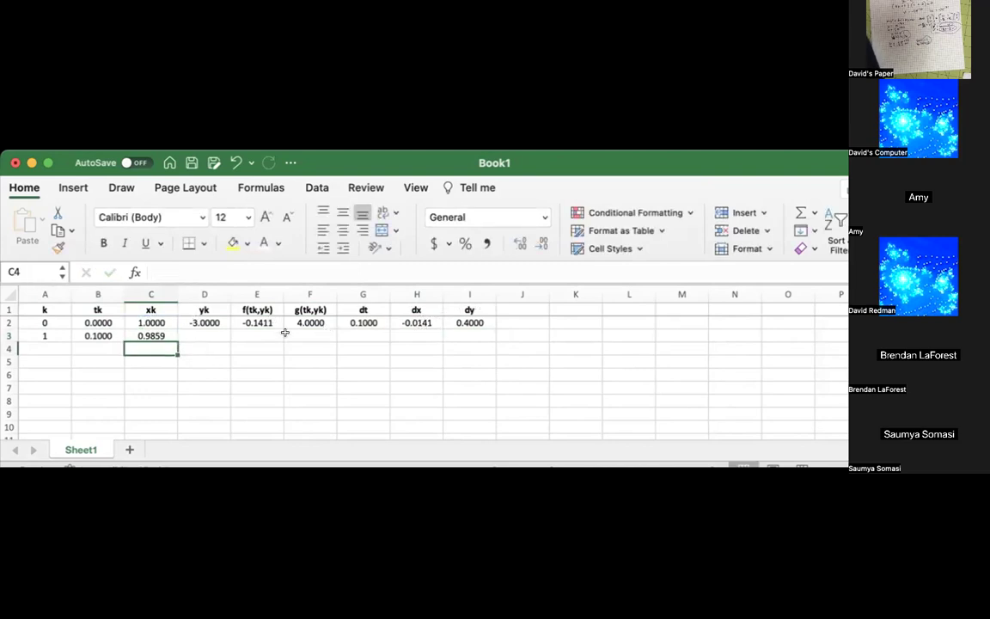
Enter the formula =D2+I2 in cell D3 to advance yk by dy
click(204, 335)
text(=)
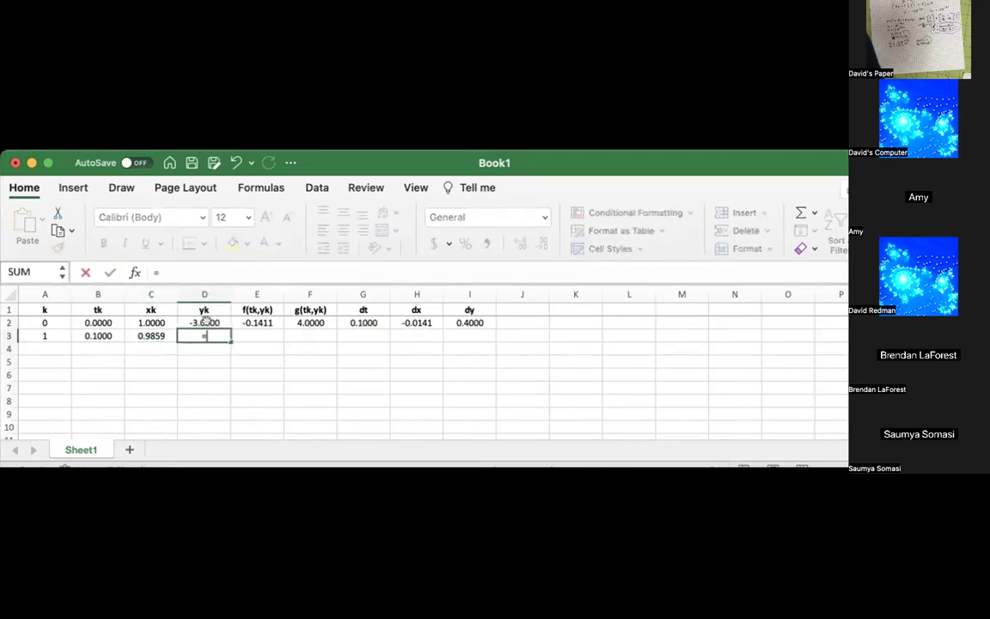
key(Up)
text(+)
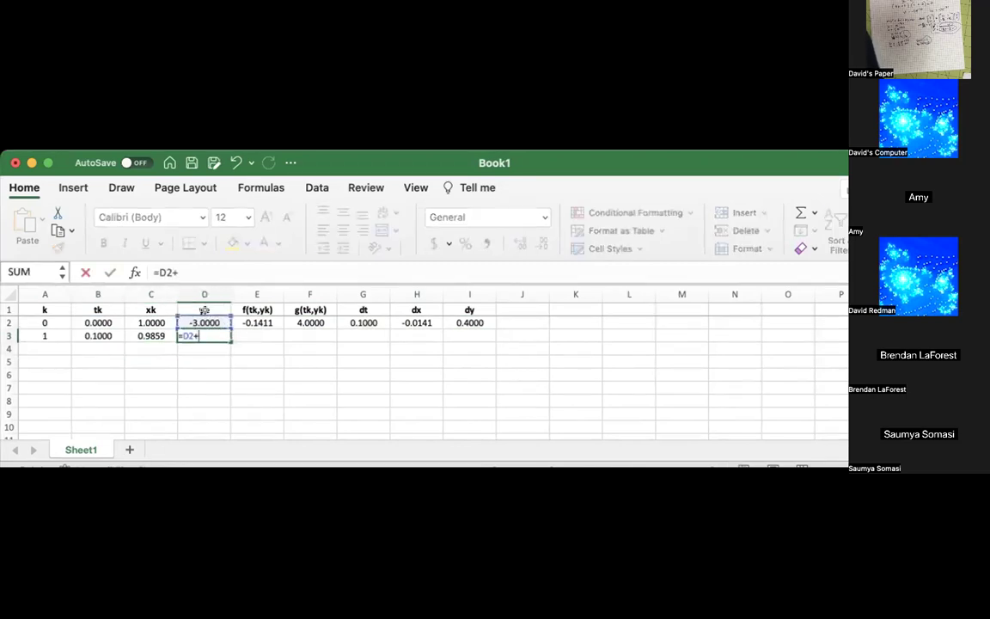
click(445, 320)
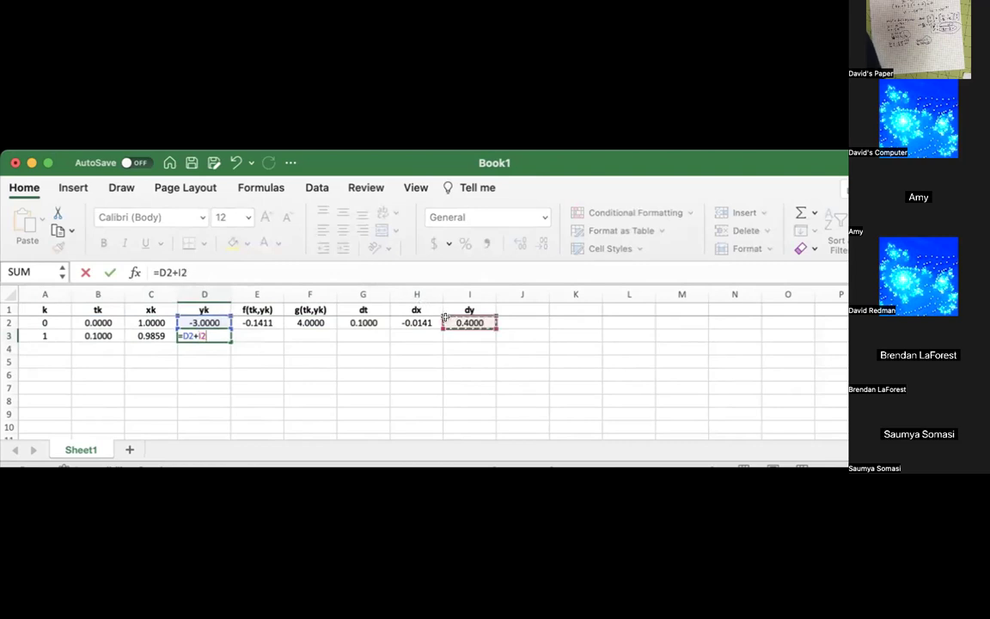
key(Return)
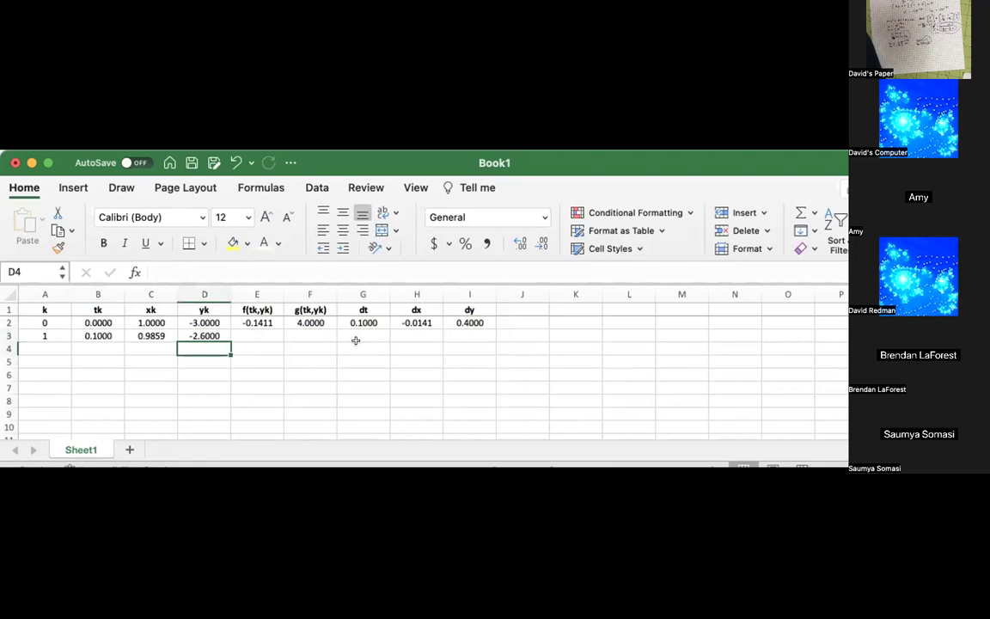
Fill the f(tk,yk) and g(tk,yk) formulas from E2 and F2 down into row 3
click(257, 332)
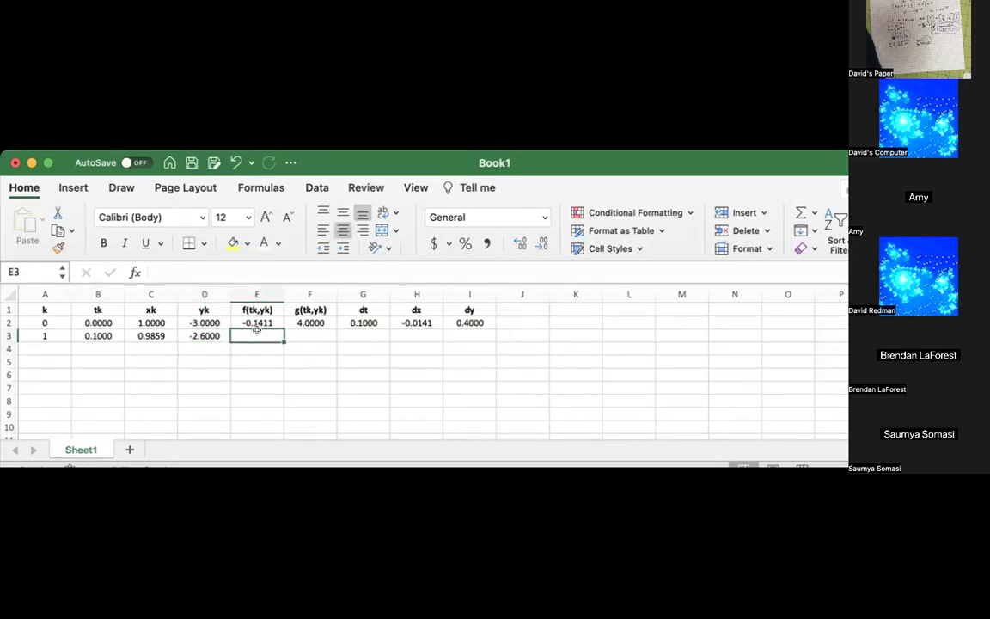
click(251, 320)
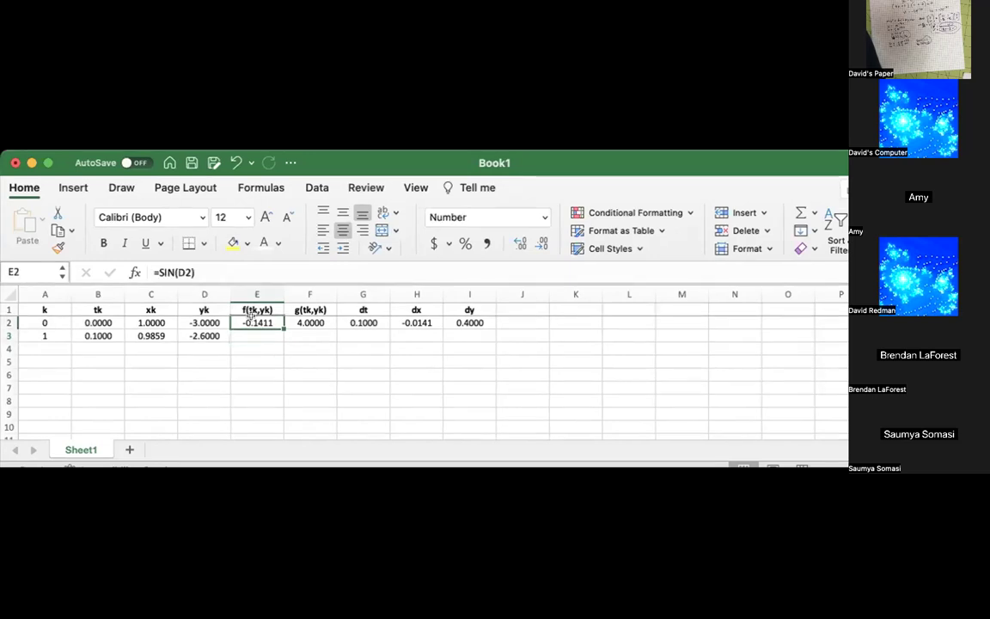
drag(277, 323, 329, 335)
click(311, 320)
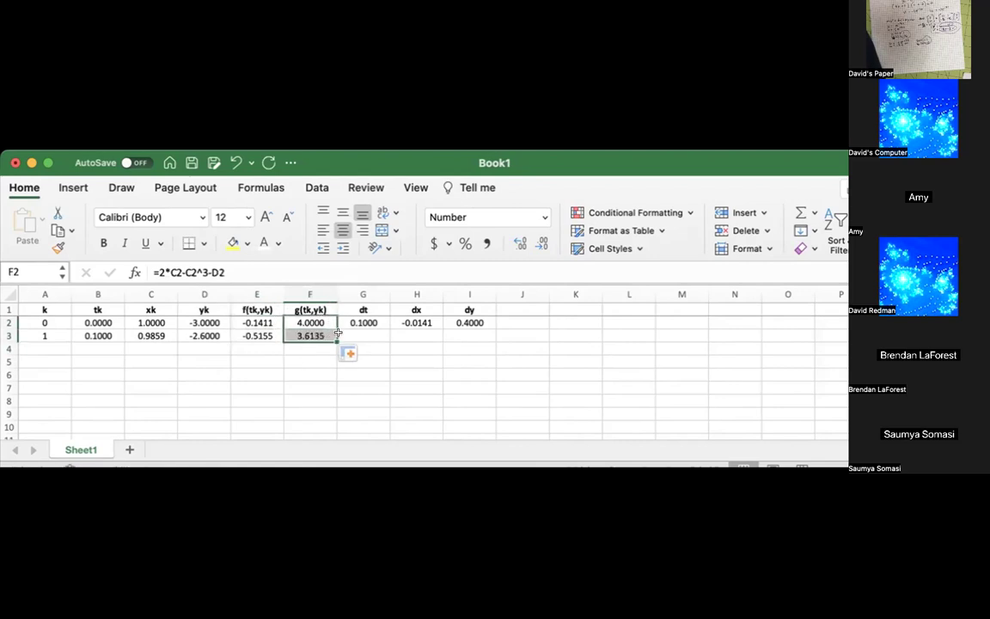
Enter the formula =G2 in cell G3 to carry the time step dt down
click(357, 321)
click(364, 334)
text(=)
click(363, 319)
key(Return)
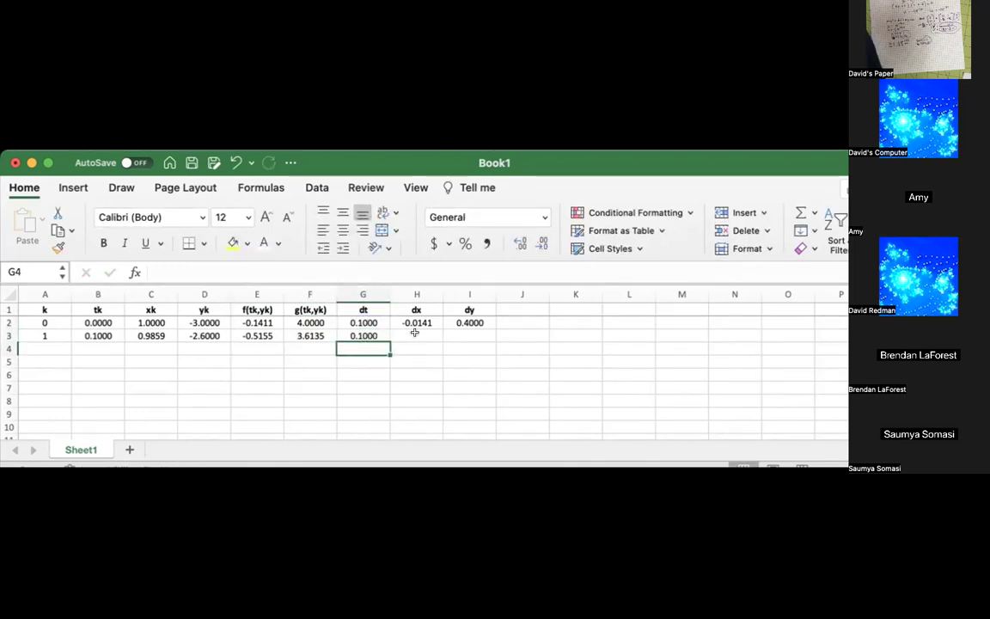
Fill the dx and dy formulas from H2:I2 down into row 3
click(418, 322)
click(457, 322)
click(439, 320)
drag(439, 321, 488, 335)
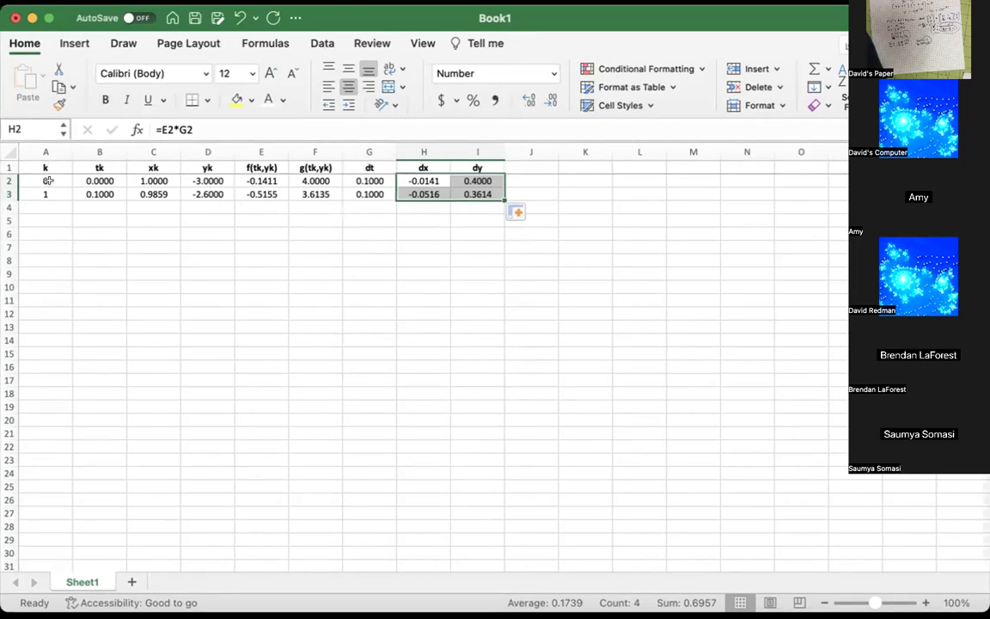
Fill the formulas of A3:I3 down through row 38, up to k = 36, and review the computed rows
drag(46, 194, 513, 421)
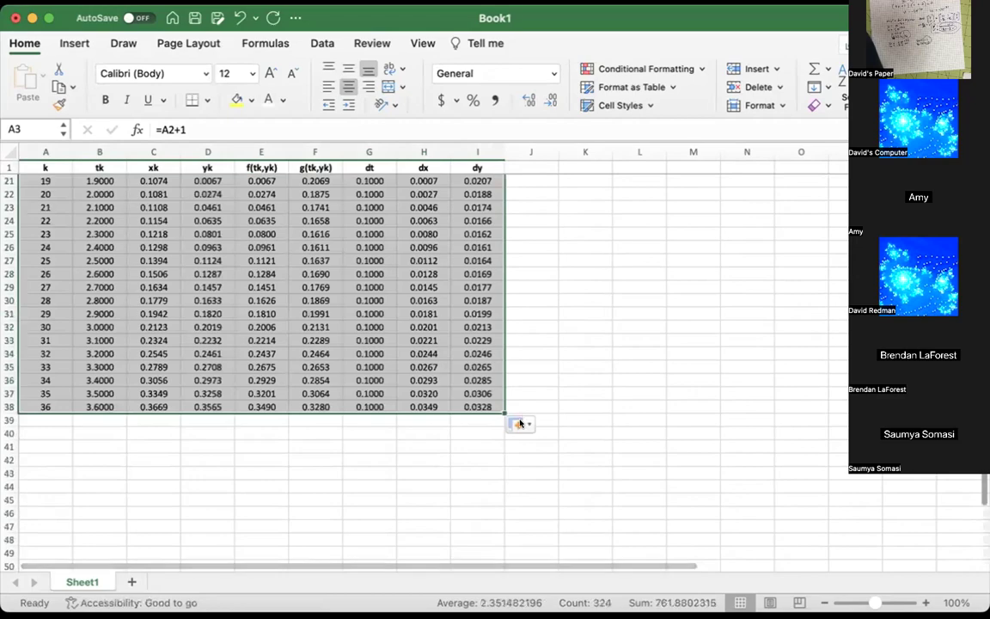
scroll(439, 299, up, 10)
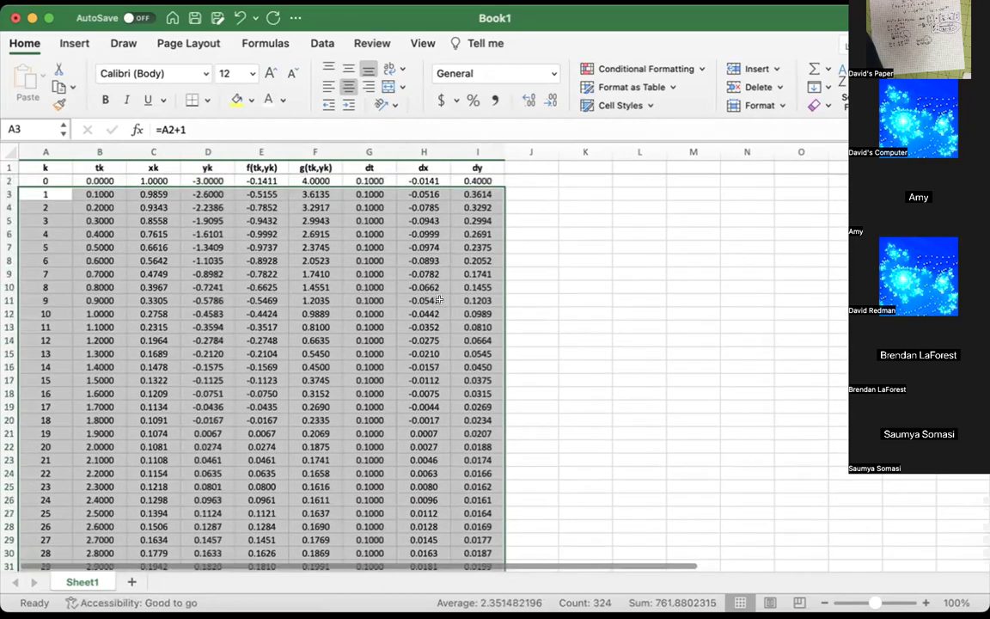
scroll(131, 295, down, 3)
scroll(131, 294, down, 3)
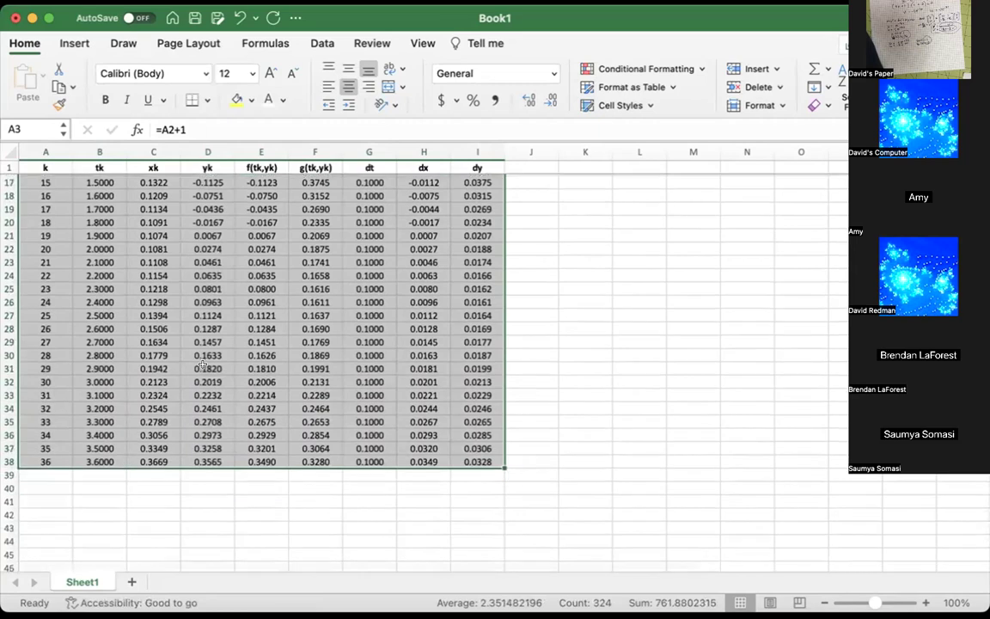
scroll(202, 363, up, 5)
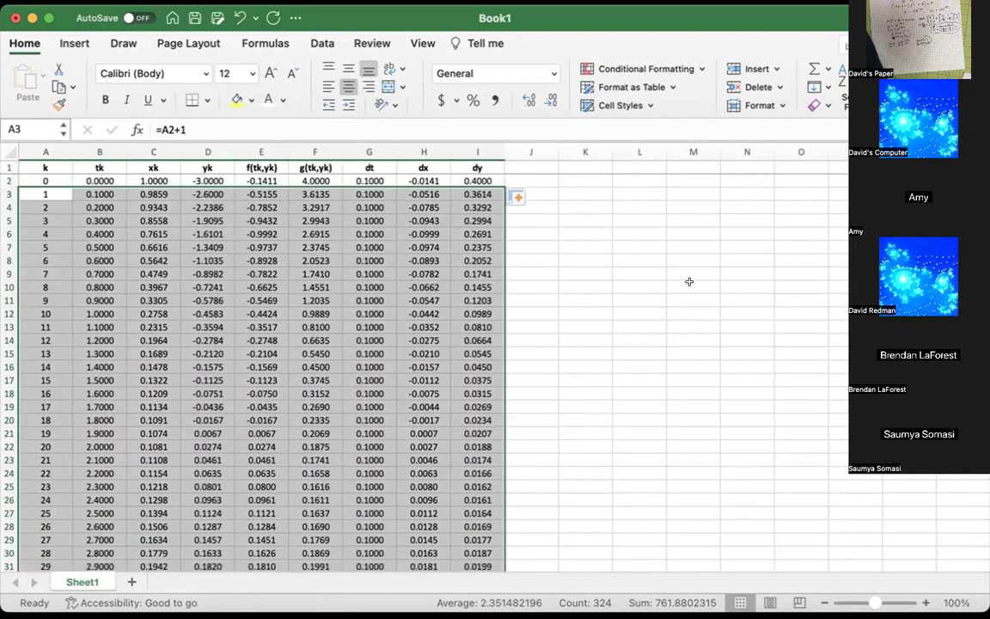
click(191, 234)
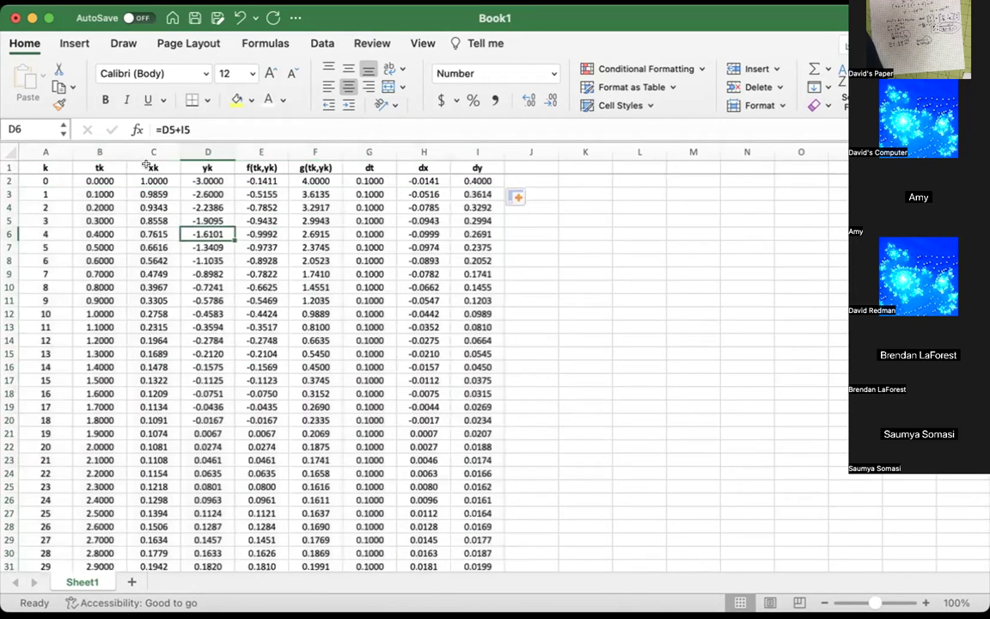
Try plotting the xk and yk columns, C1:D38, as a line chart and delete that chart
drag(146, 163, 122, 538)
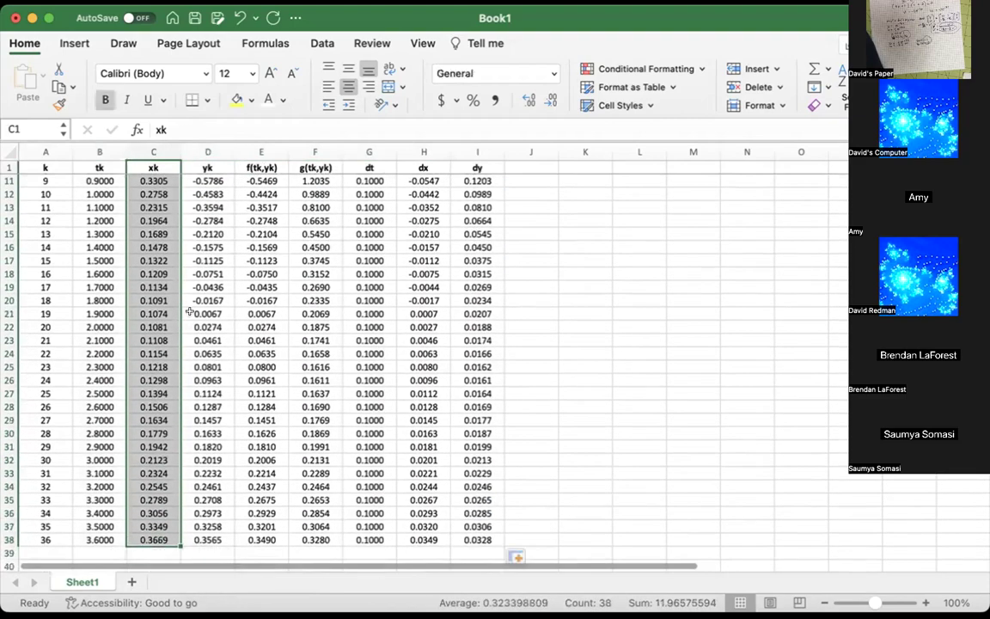
drag(208, 165, 195, 552)
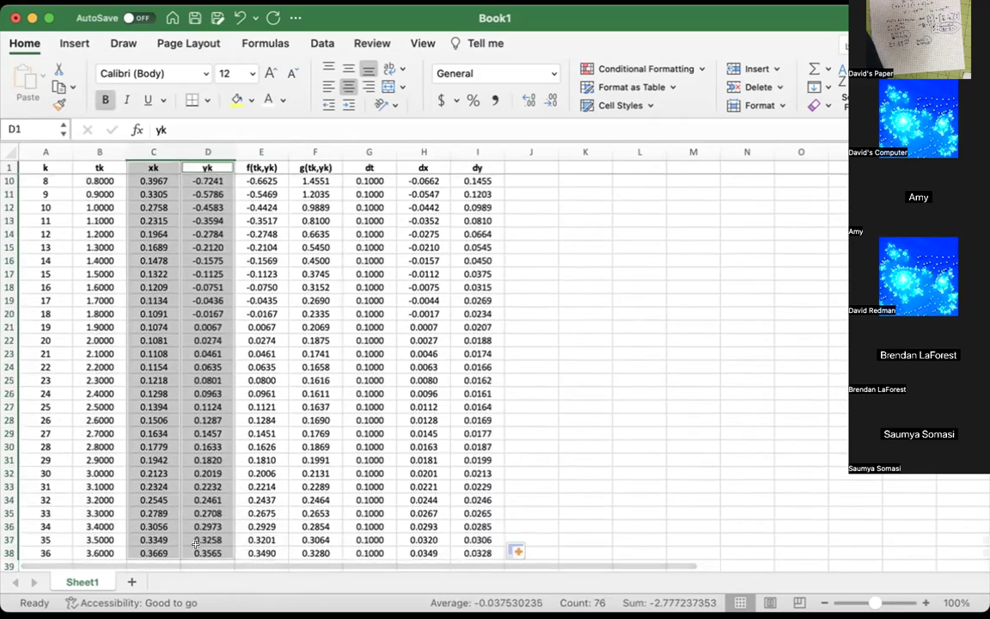
scroll(194, 544, down, 3)
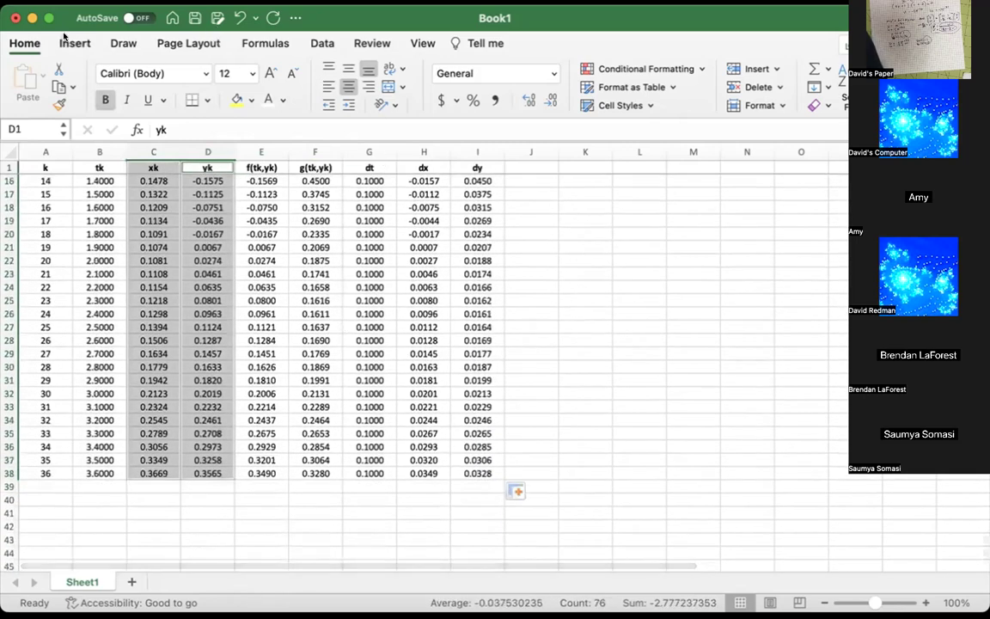
click(69, 42)
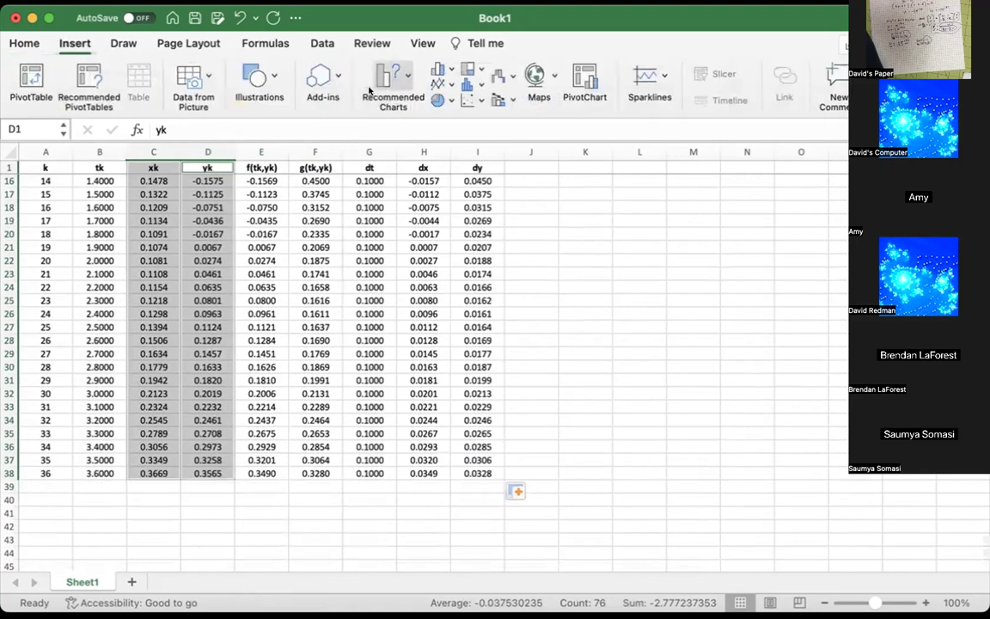
click(447, 81)
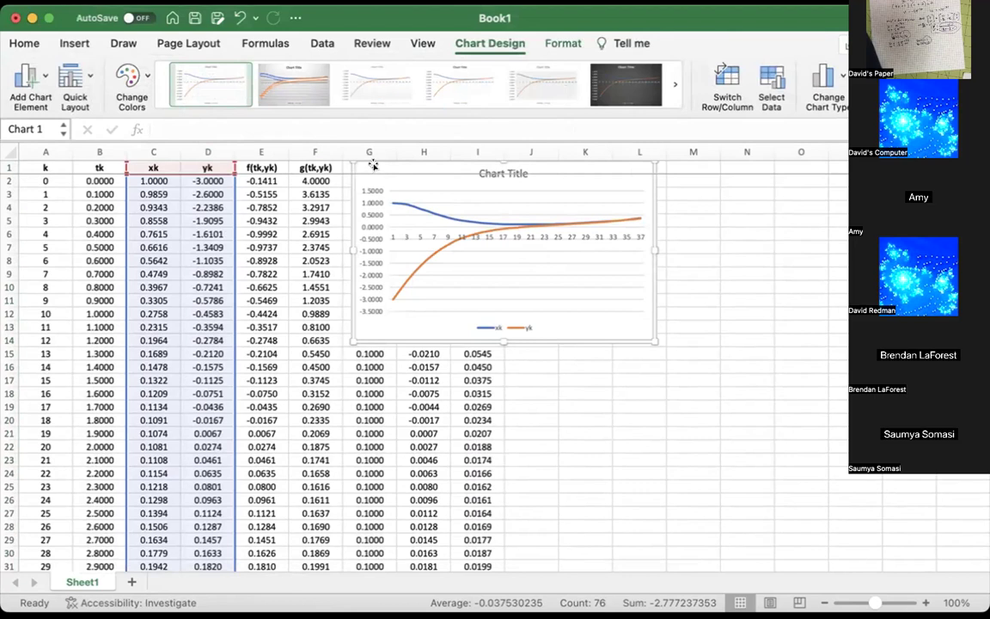
drag(620, 282, 638, 292)
drag(598, 185, 796, 244)
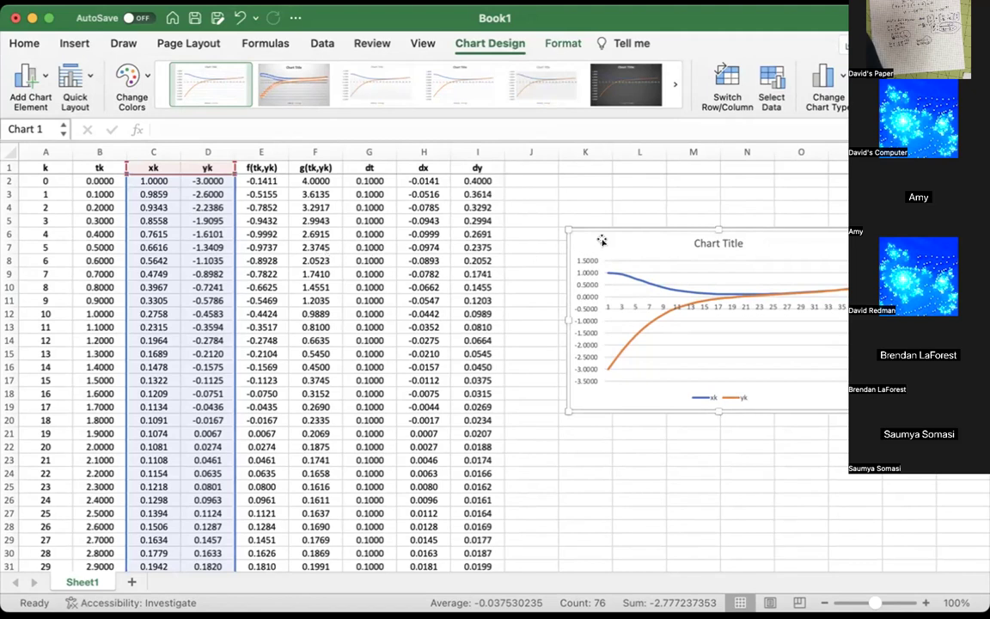
key(Delete)
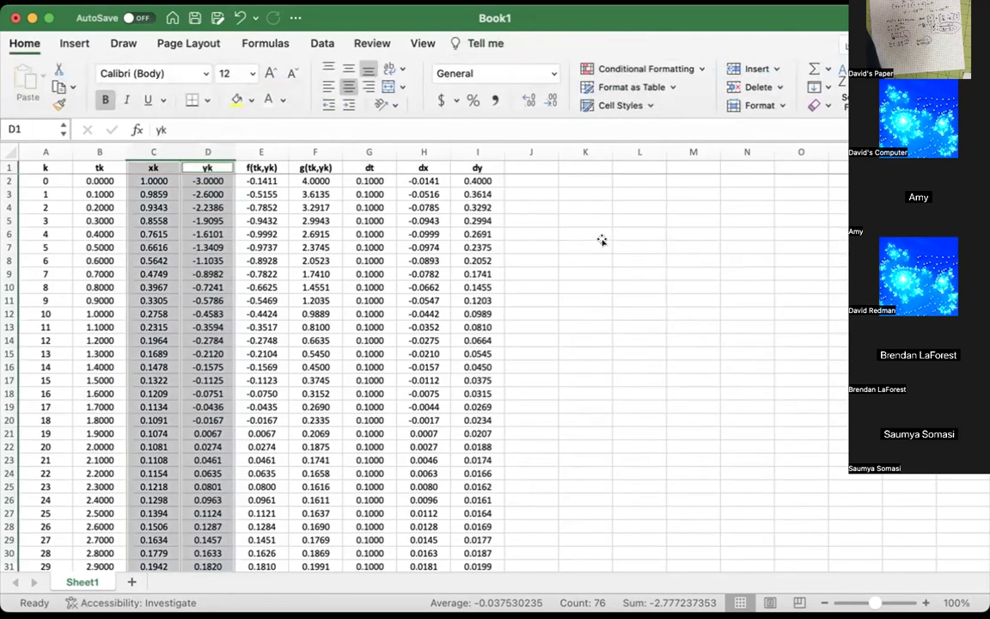
Insert a markers-only scatter chart of yk against xk from the range C1:D38
click(150, 164)
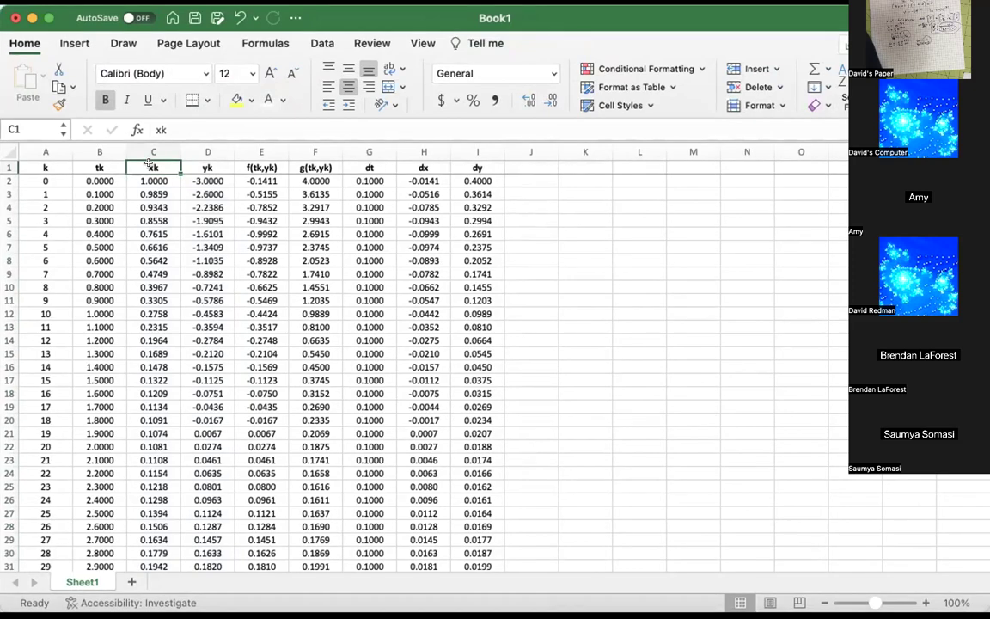
drag(169, 168, 163, 474)
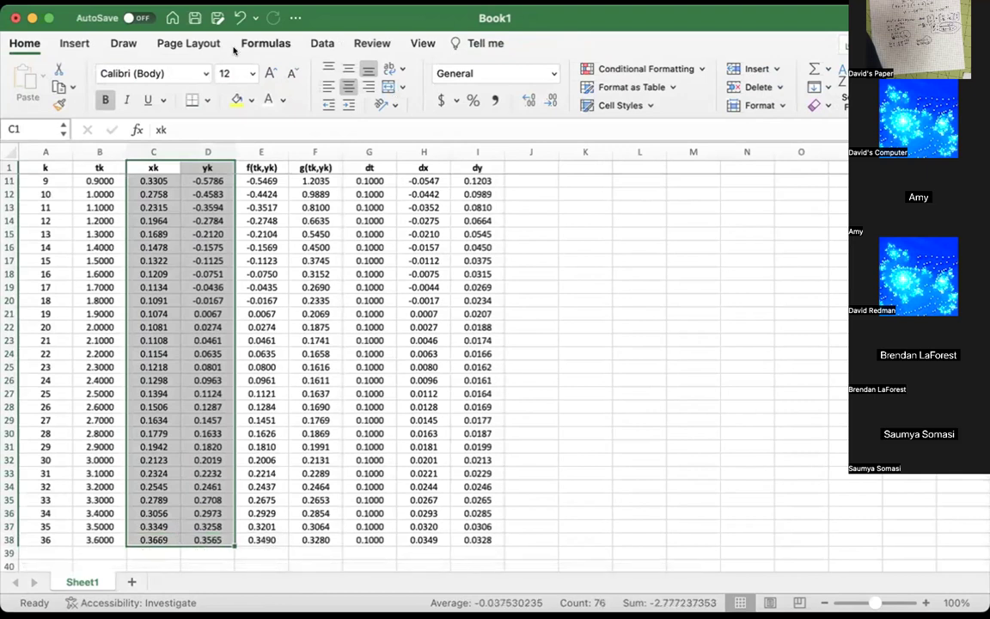
click(74, 43)
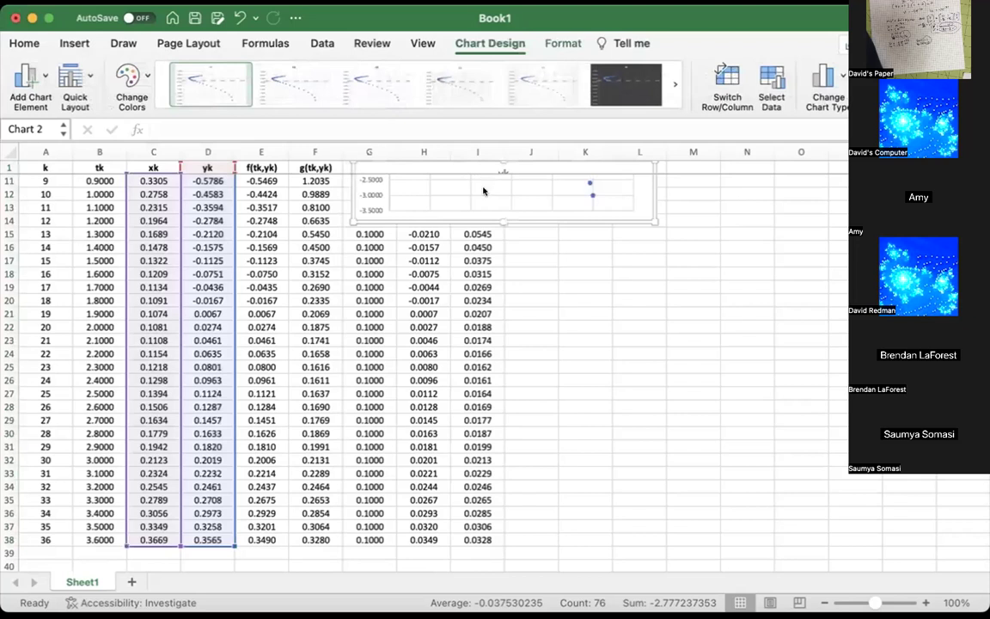
scroll(584, 399, up, 3)
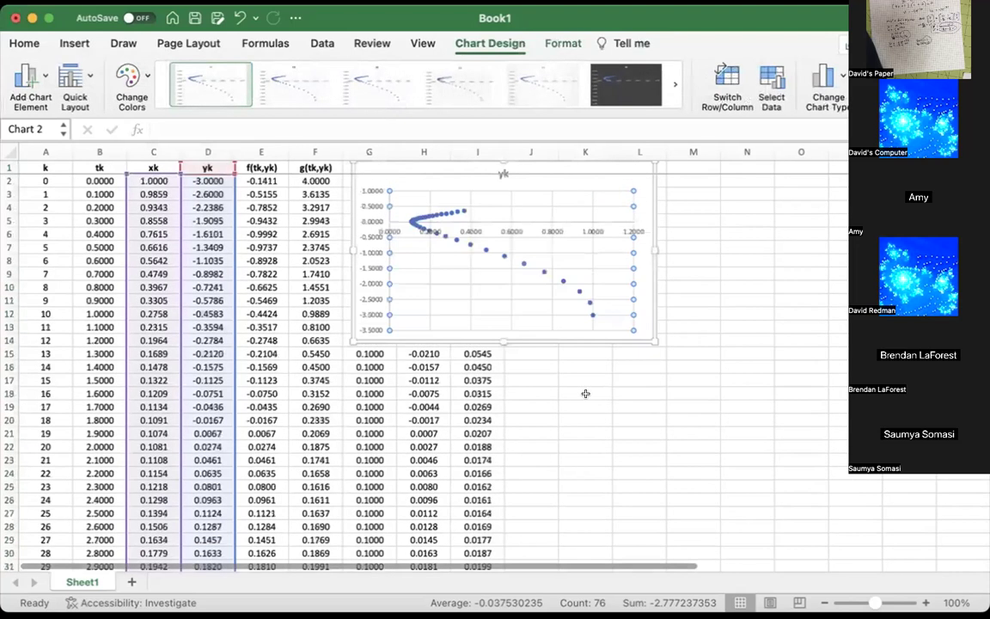
Move the scatter chart clear of the table, into the empty cells beyond column I
click(436, 166)
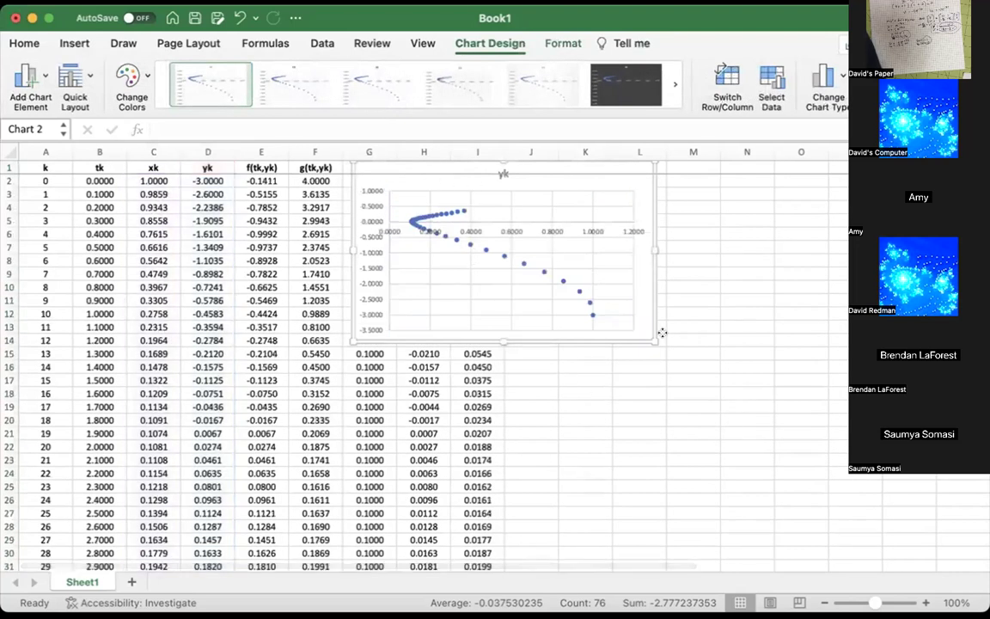
drag(664, 330, 664, 330)
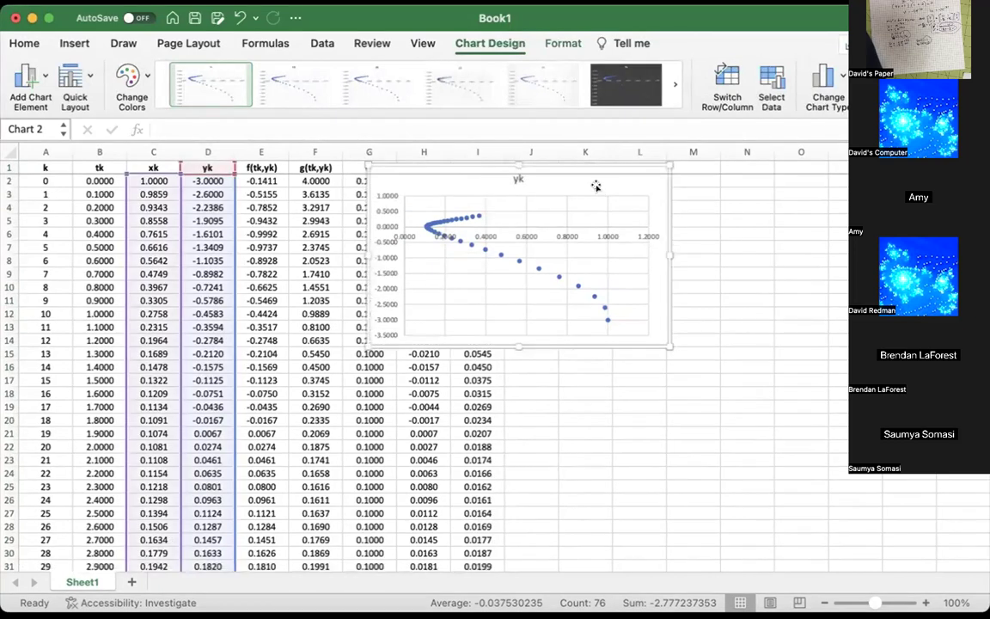
drag(427, 175, 641, 258)
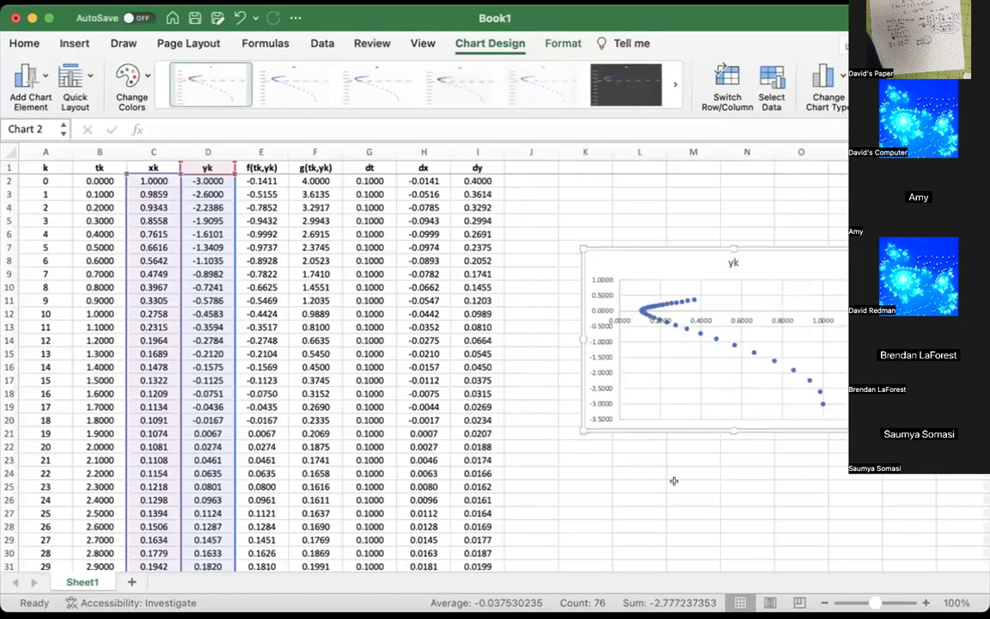
Set the bounds of the scatter chart's vertical axis to run from -4 to 4
click(602, 416)
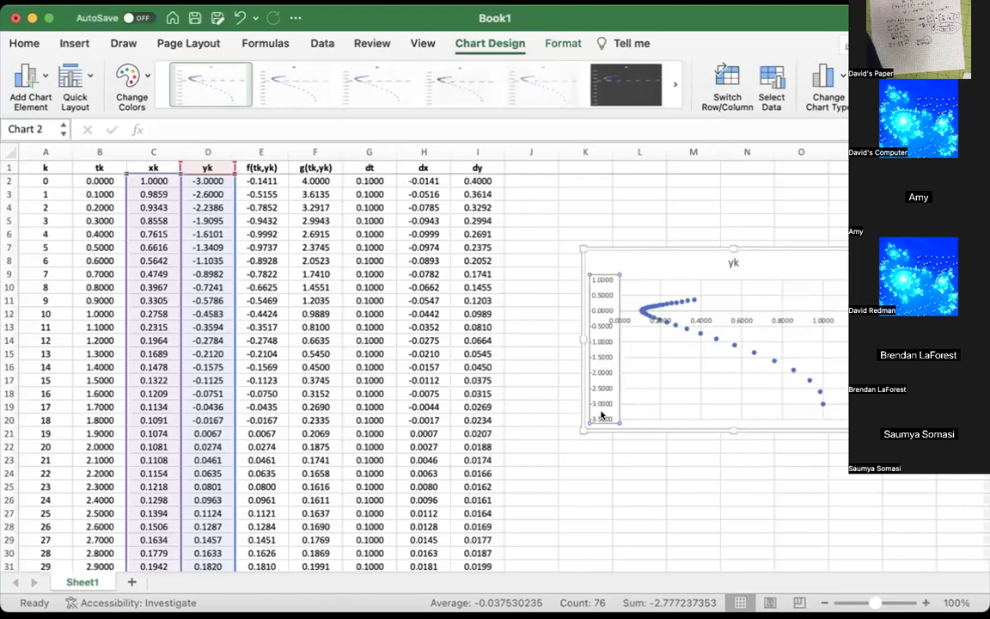
right_click(603, 417)
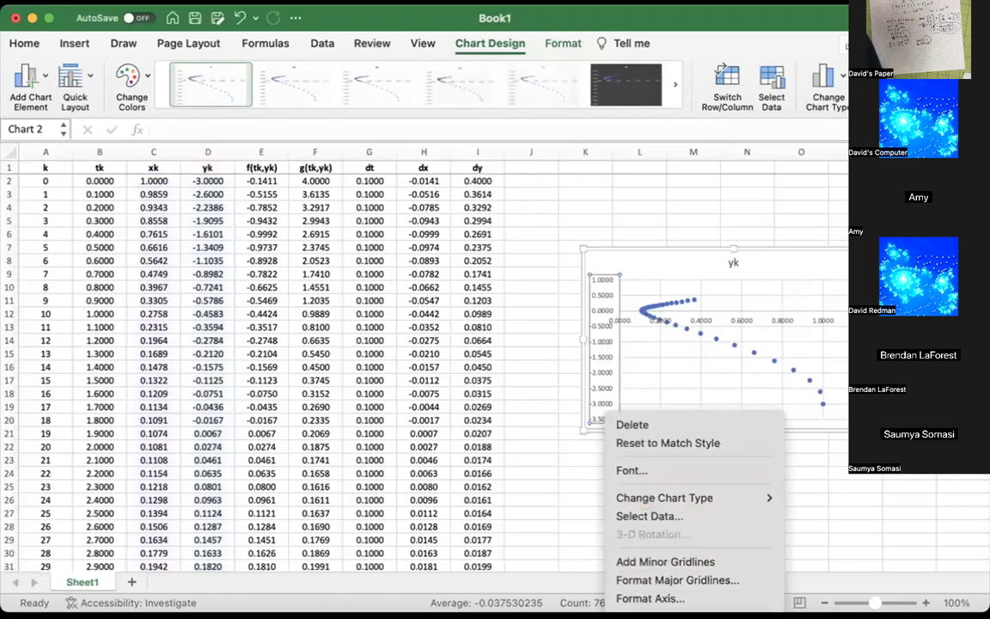
click(650, 598)
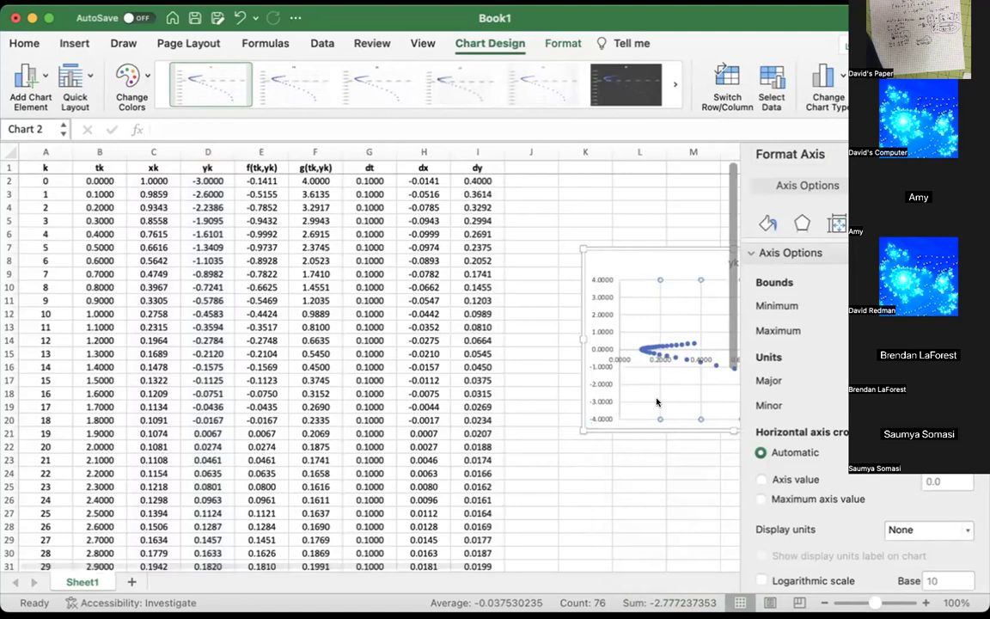
click(689, 419)
click(610, 260)
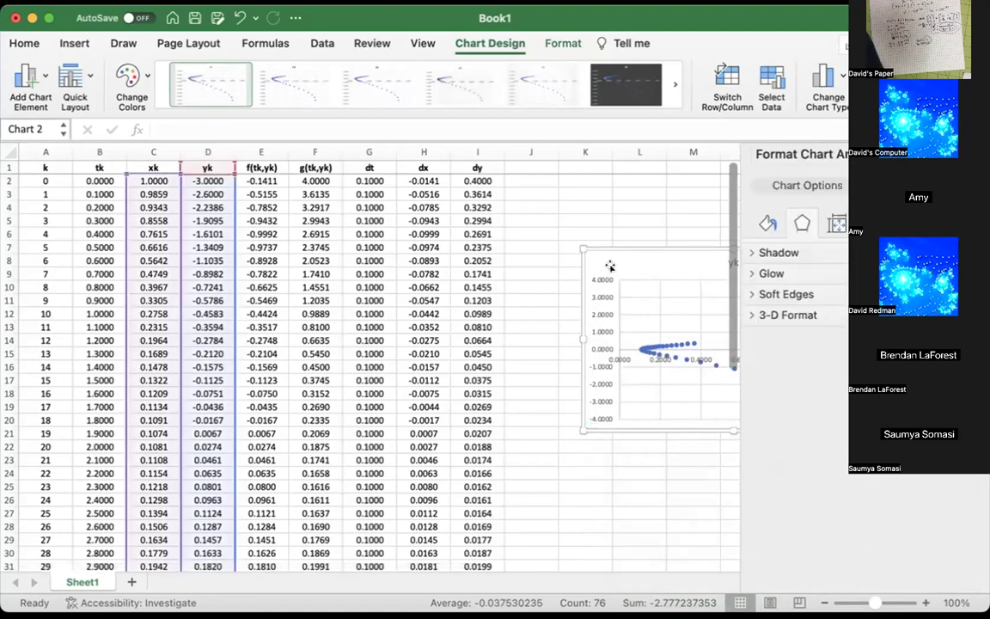
Add an empty second series to the scatter chart's source data and take the first series' name from cell C1
scroll(624, 310, right, 3)
scroll(621, 315, right, 2)
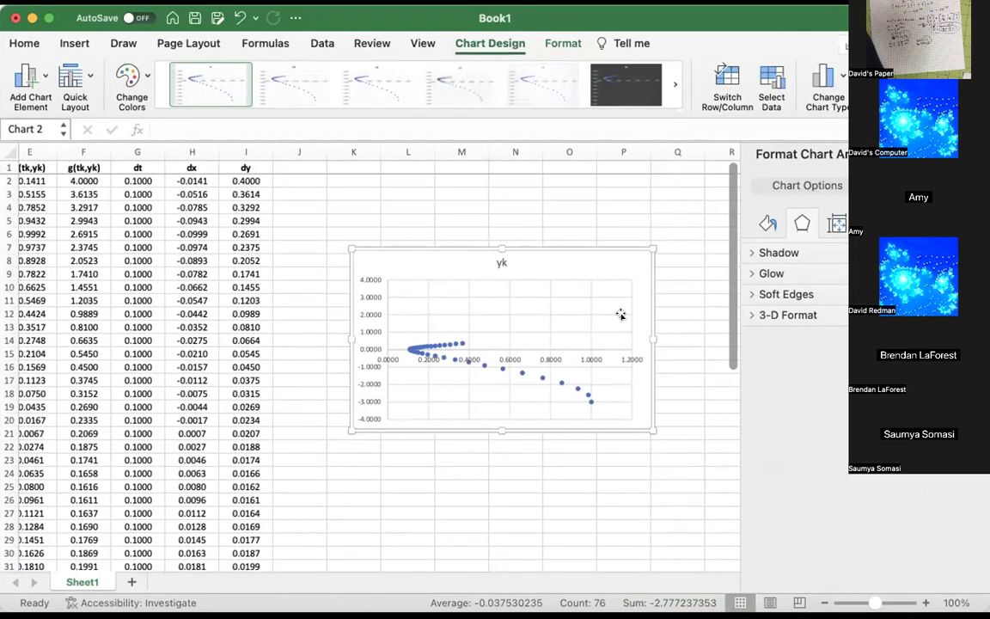
scroll(621, 315, left, 4)
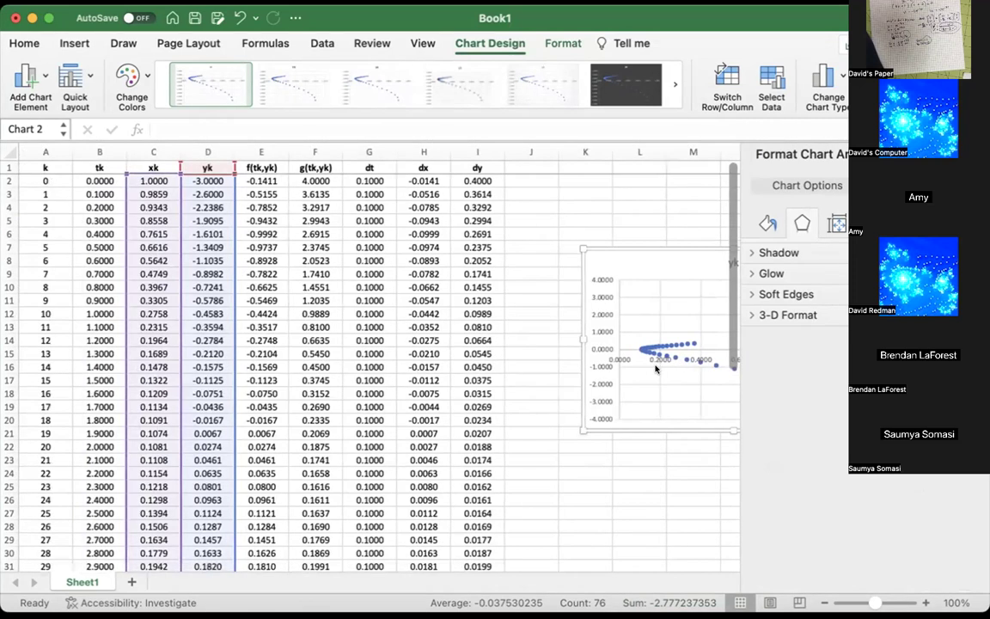
right_click(644, 420)
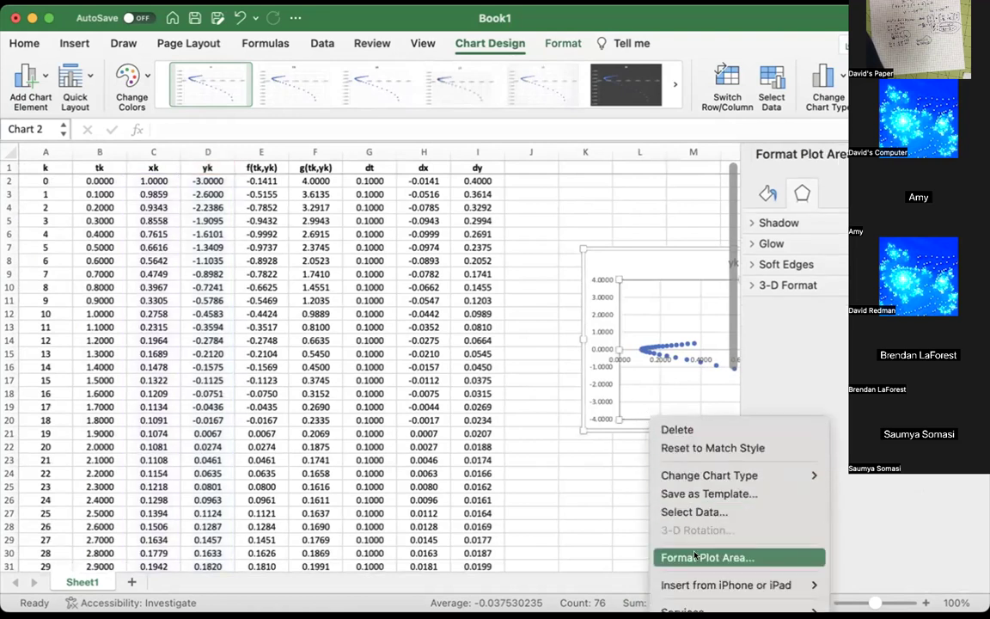
click(693, 512)
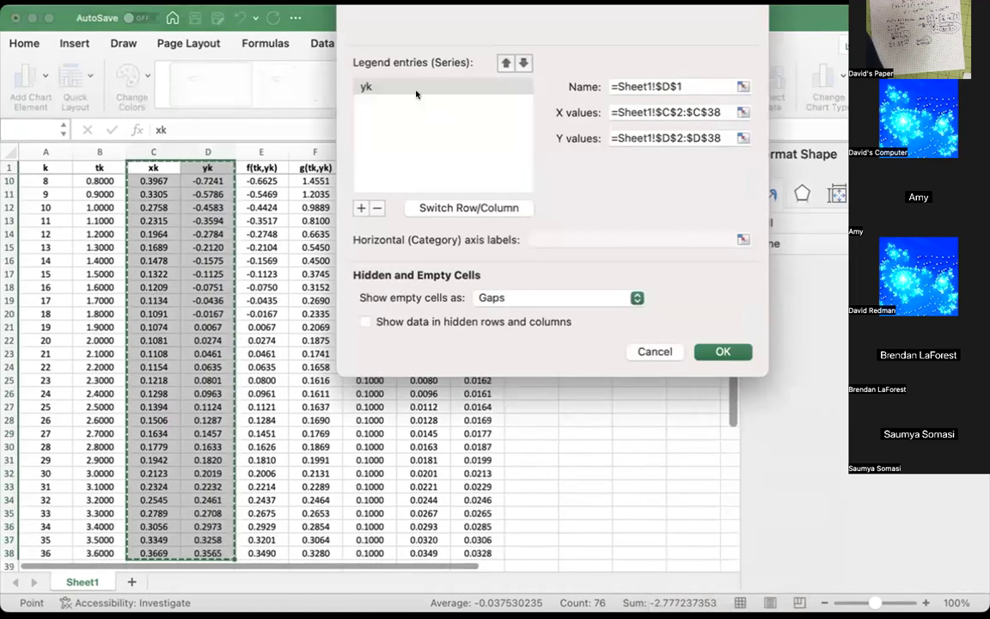
click(359, 209)
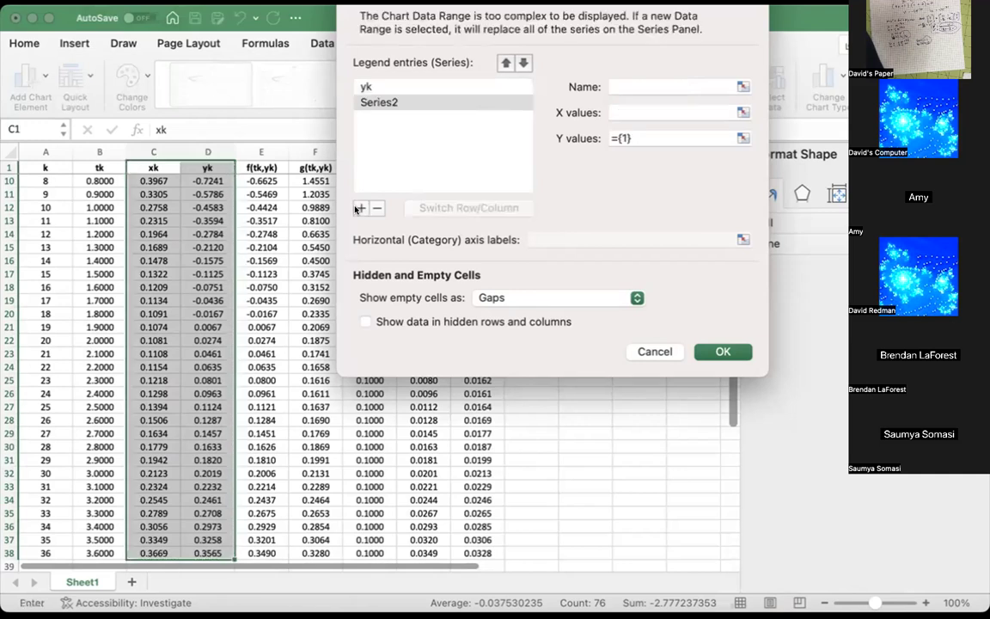
click(375, 88)
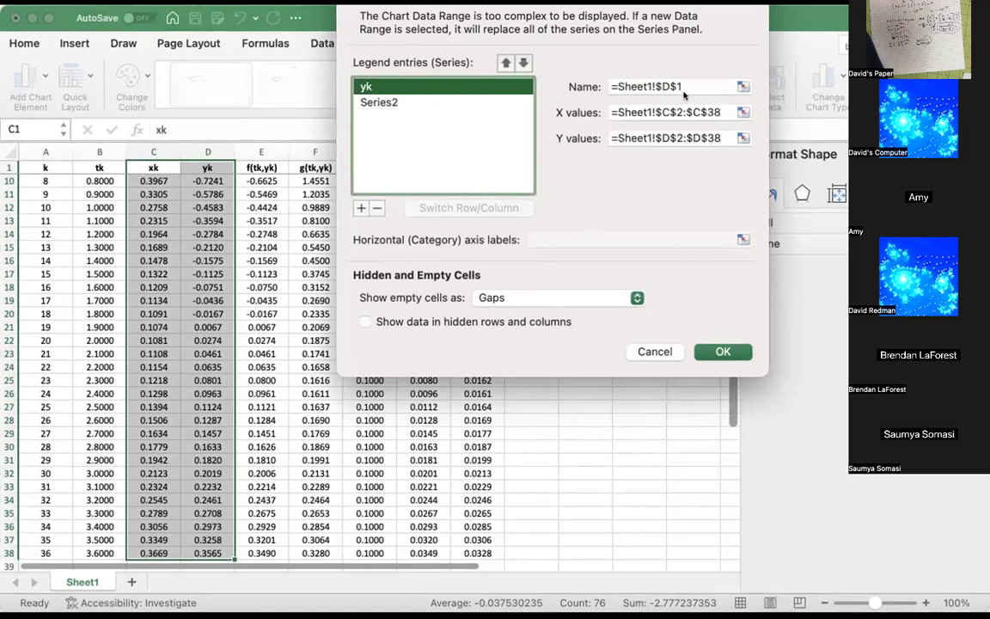
click(743, 86)
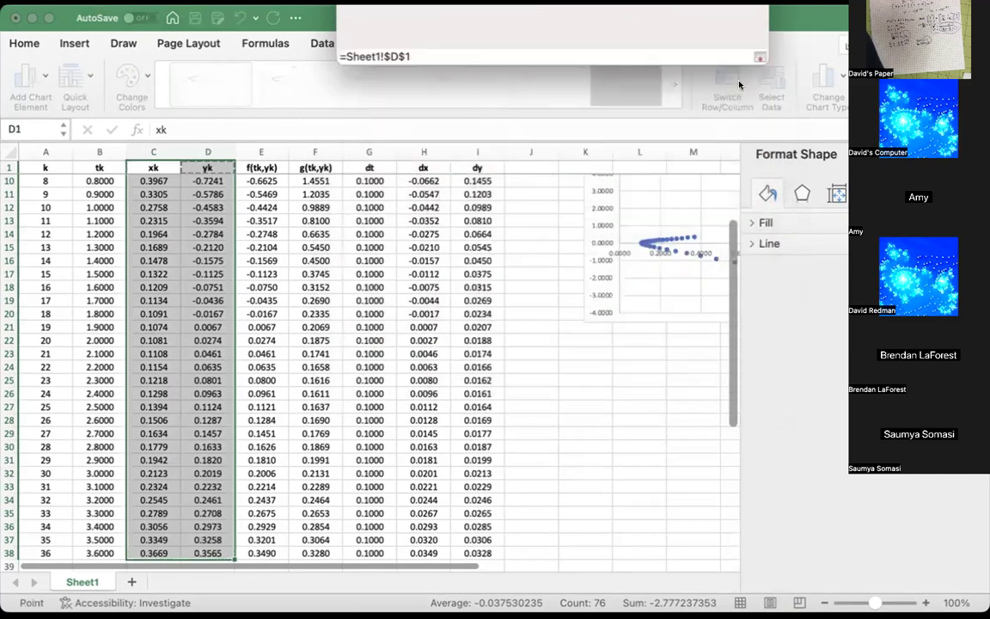
click(134, 166)
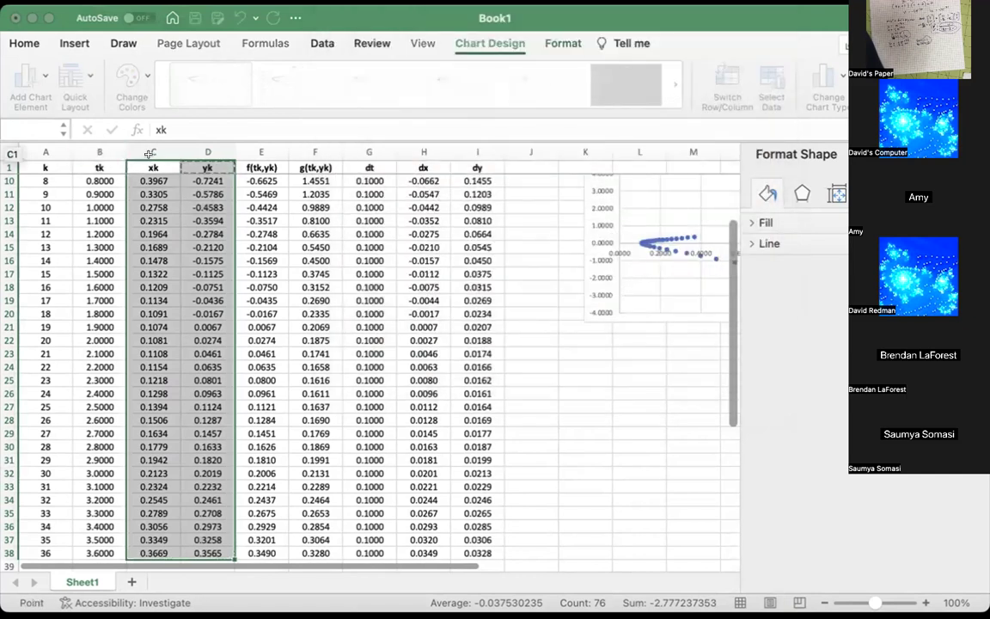
key(Return)
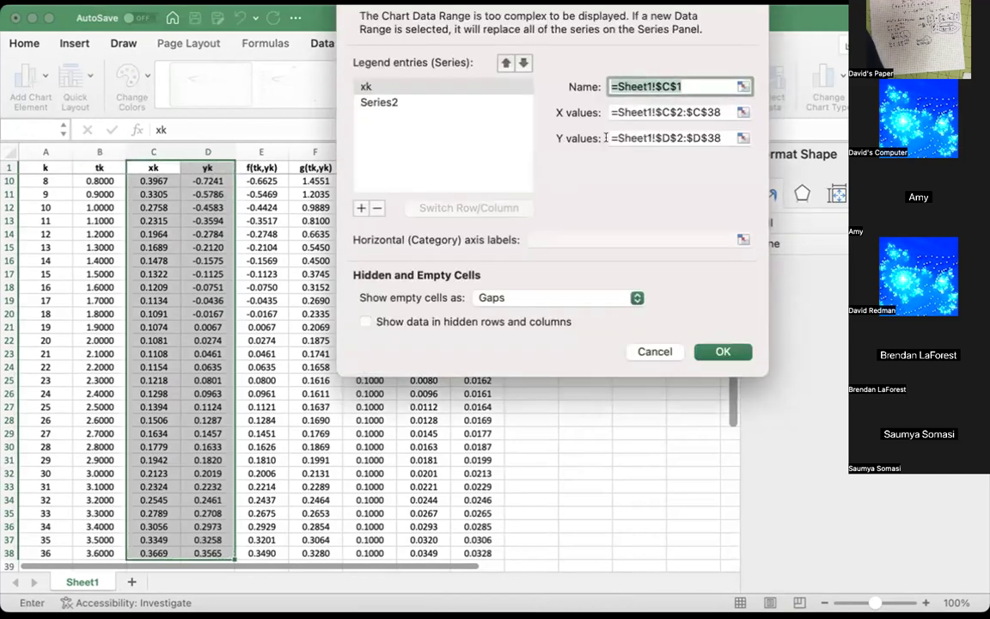
Reselect C2:C38 as the first series' X values and D2:D38 as its Y values, and apply the source data
click(741, 109)
drag(133, 176, 150, 533)
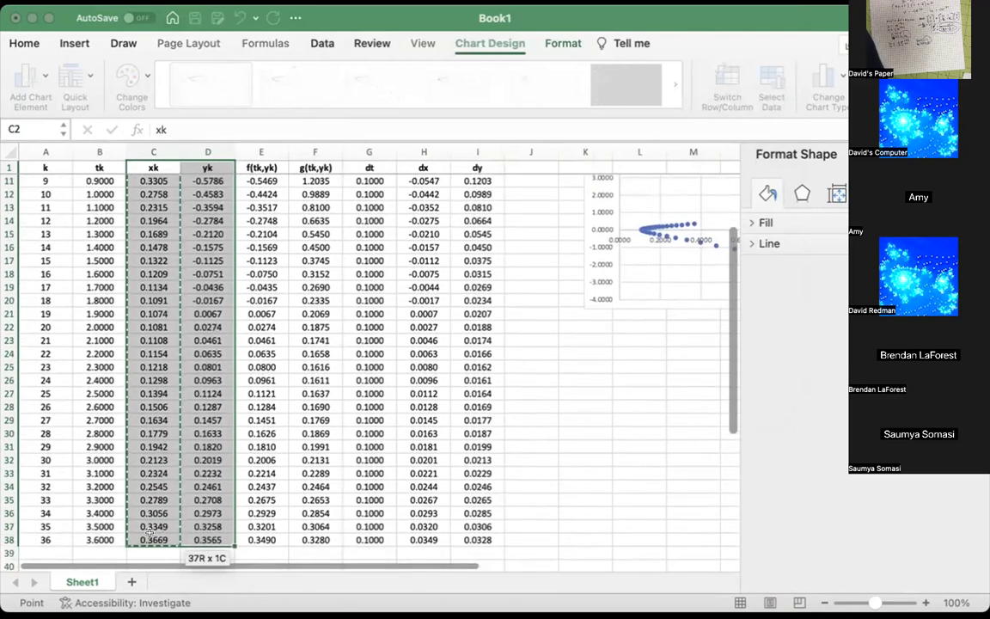
key(Return)
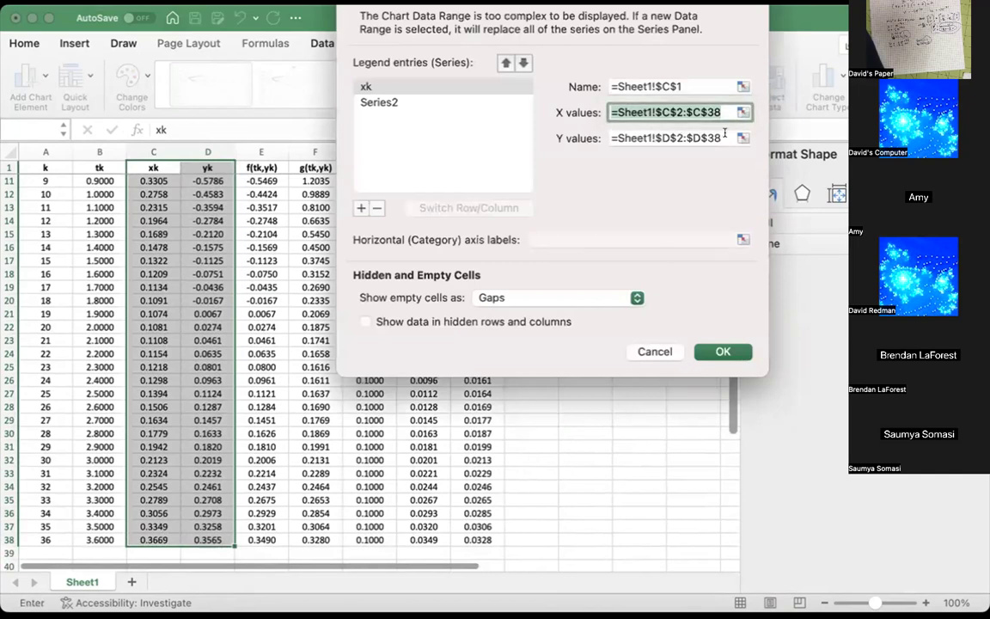
key(Return)
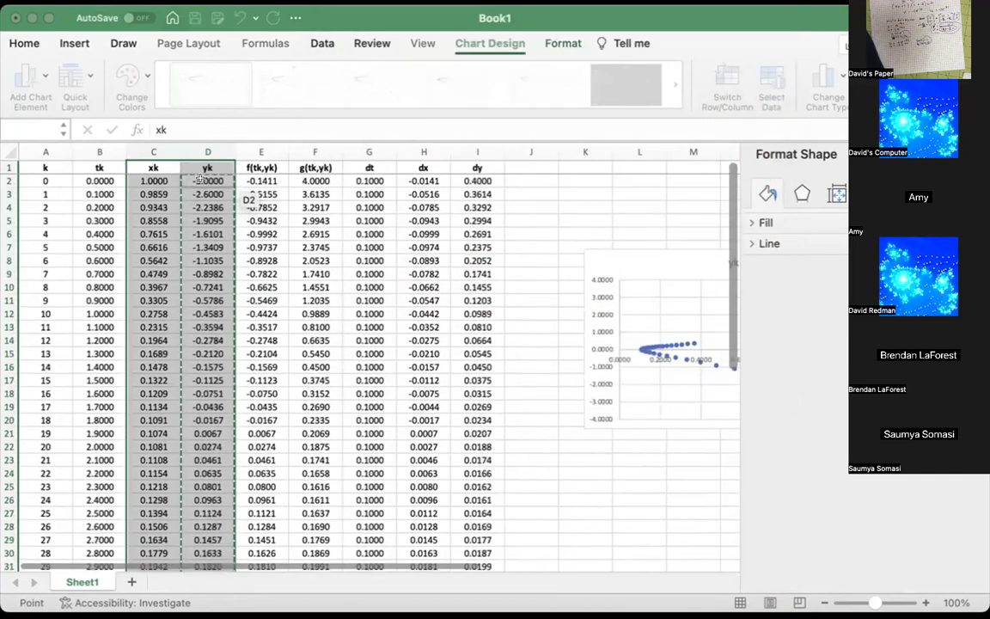
scroll(249, 464, down, 2)
scroll(196, 493, down, 5)
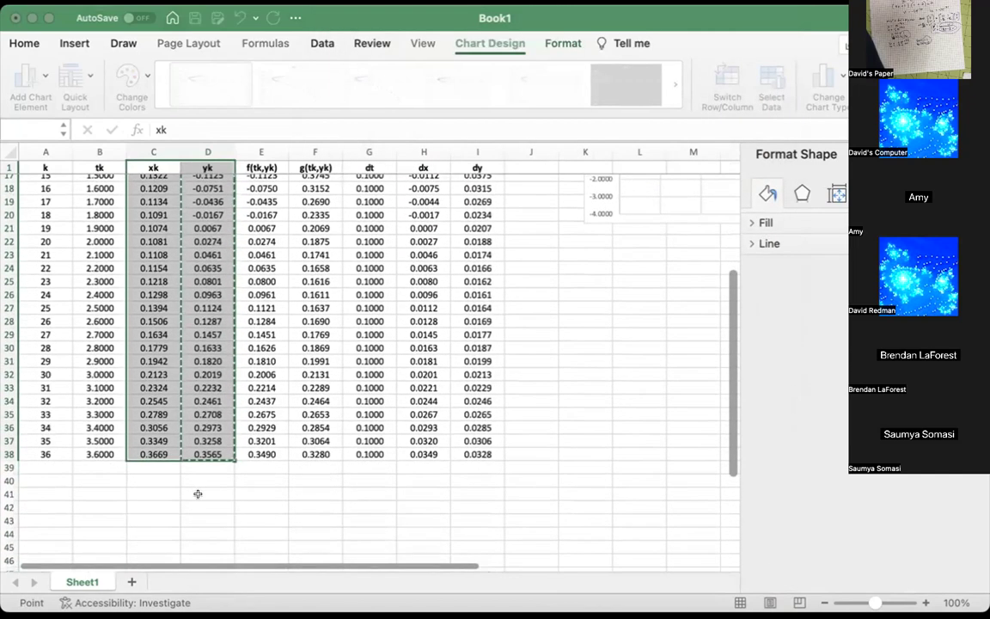
key(Return)
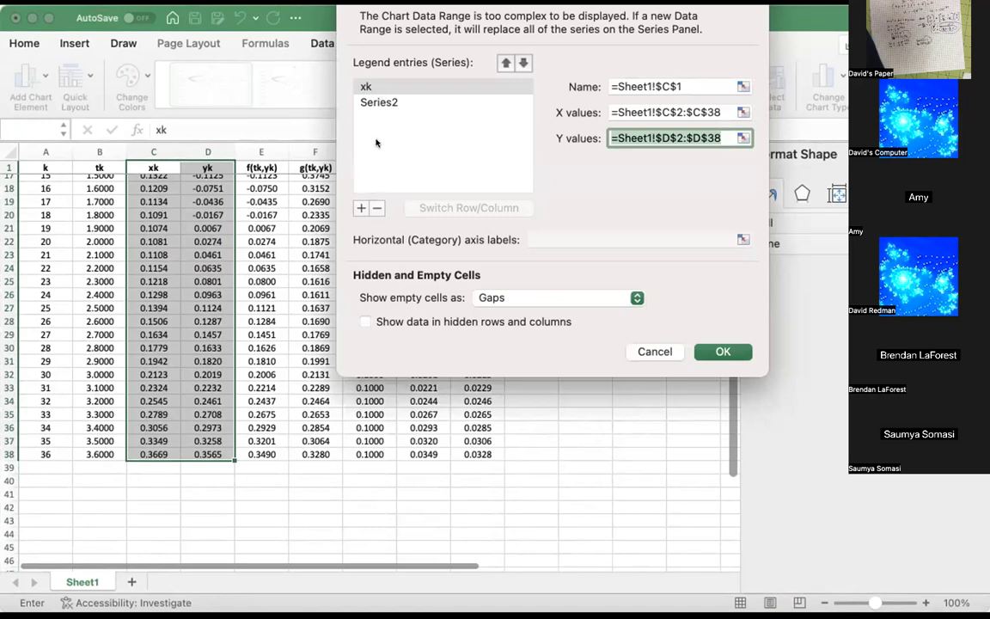
click(720, 351)
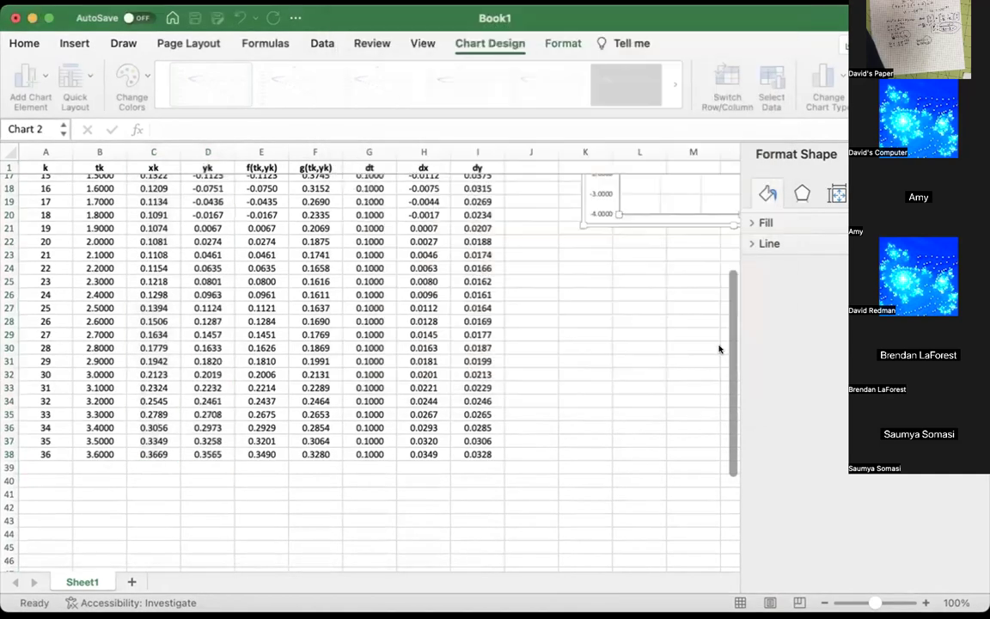
Delete the stray orange single-point second series from the scatter chart
click(640, 301)
scroll(640, 301, up, 5)
scroll(640, 301, right, 5)
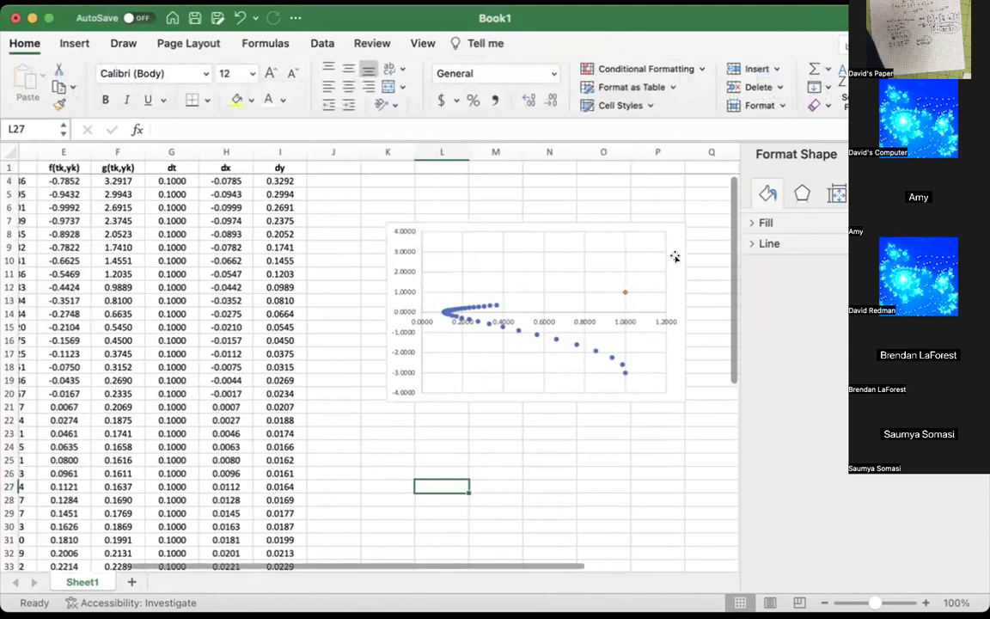
click(623, 292)
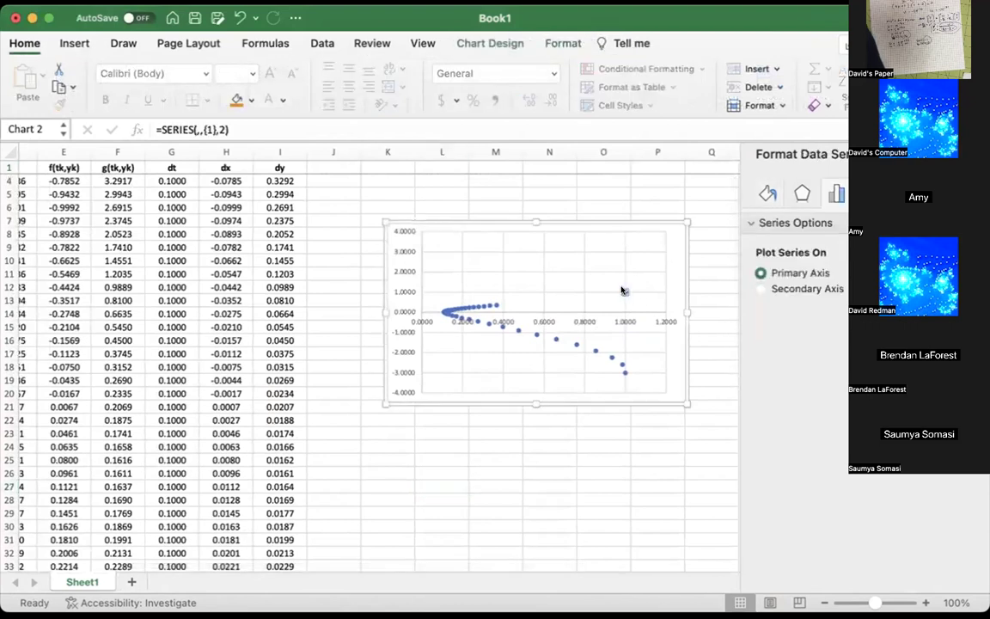
key(Delete)
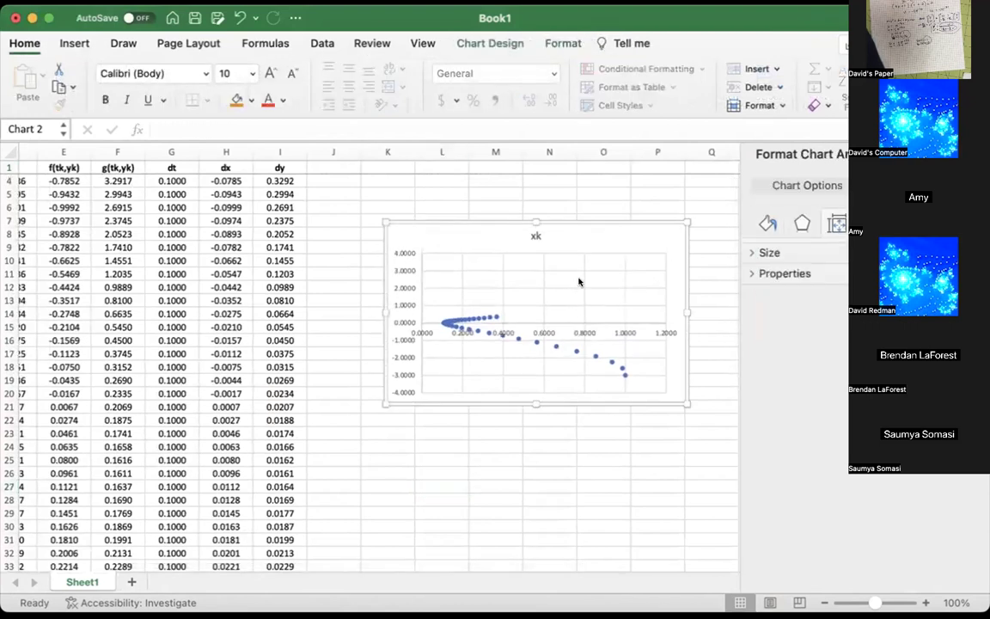
Set the chart's horizontal axis bounds to -4 and 4, and stretch the chart taller, down to about row 33
scroll(578, 281, down, 3)
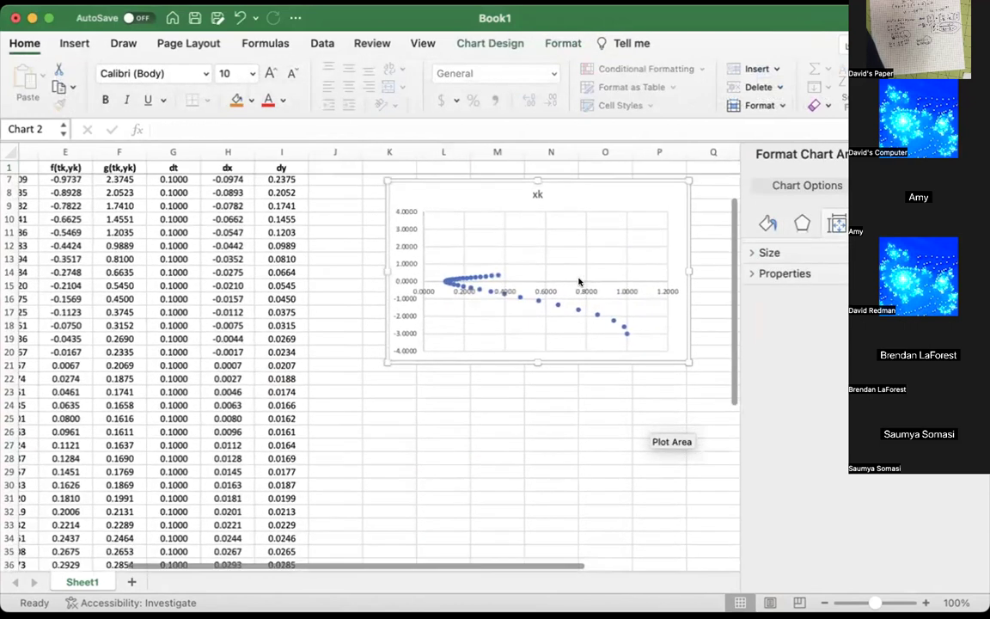
click(628, 289)
right_click(628, 289)
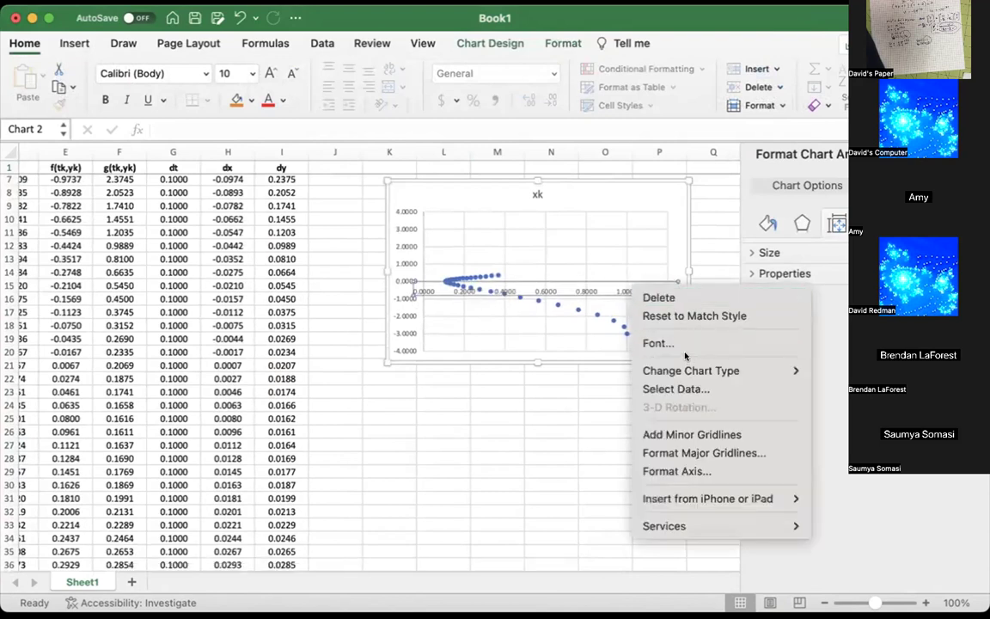
click(677, 471)
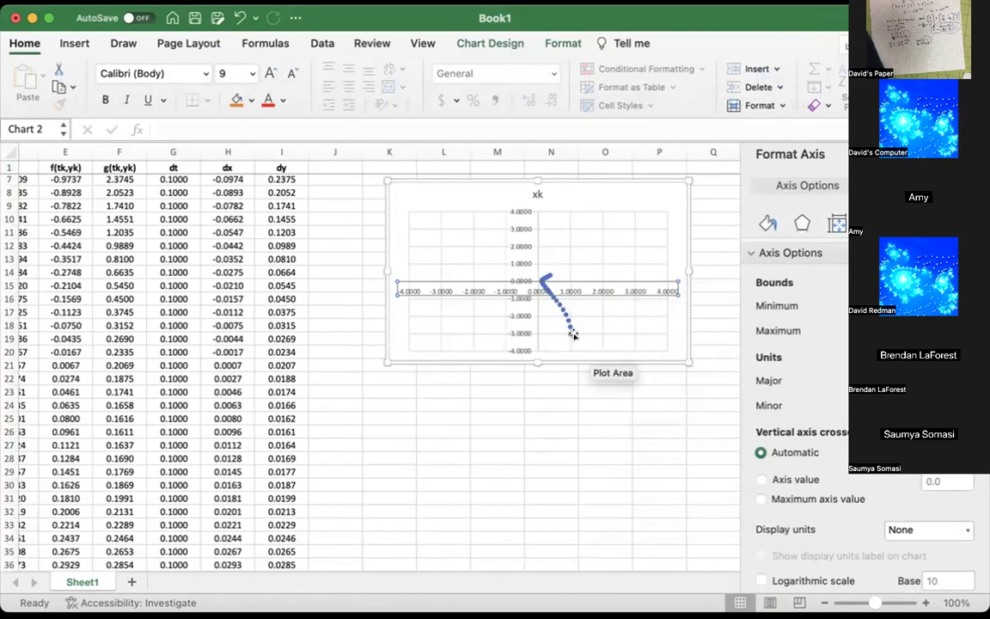
drag(690, 362, 685, 520)
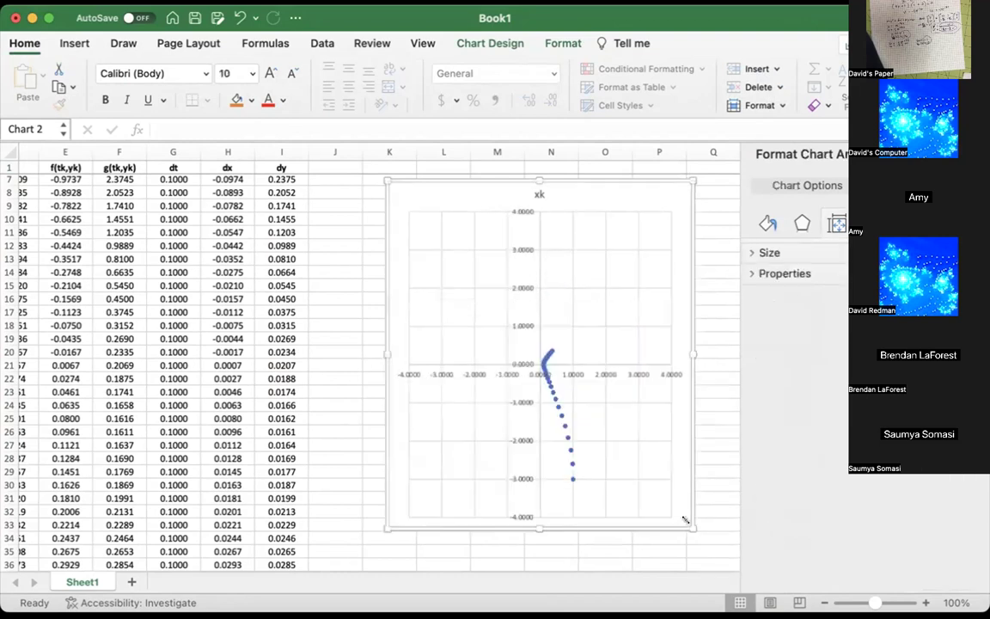
Format the horizontal axis labels of the scatter chart as numbers with one decimal place
scroll(684, 520, down, 4)
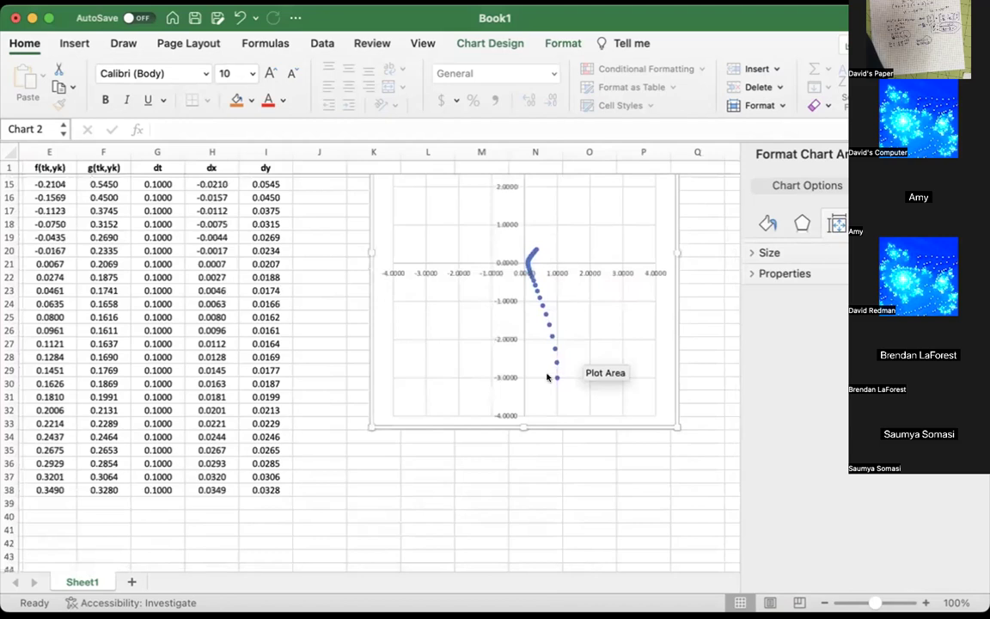
right_click(449, 268)
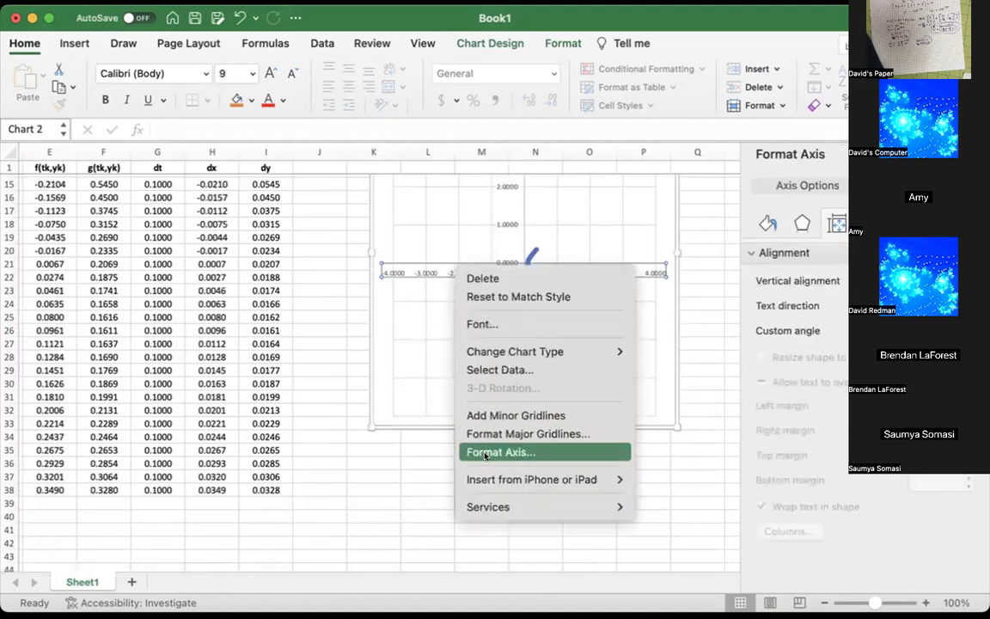
click(486, 453)
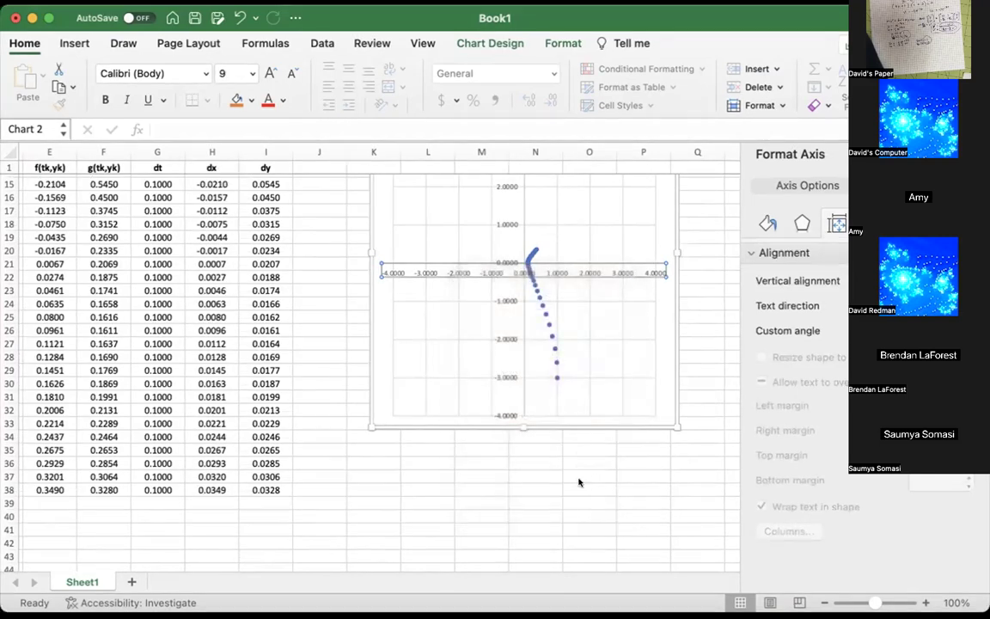
scroll(800, 516, down, 3)
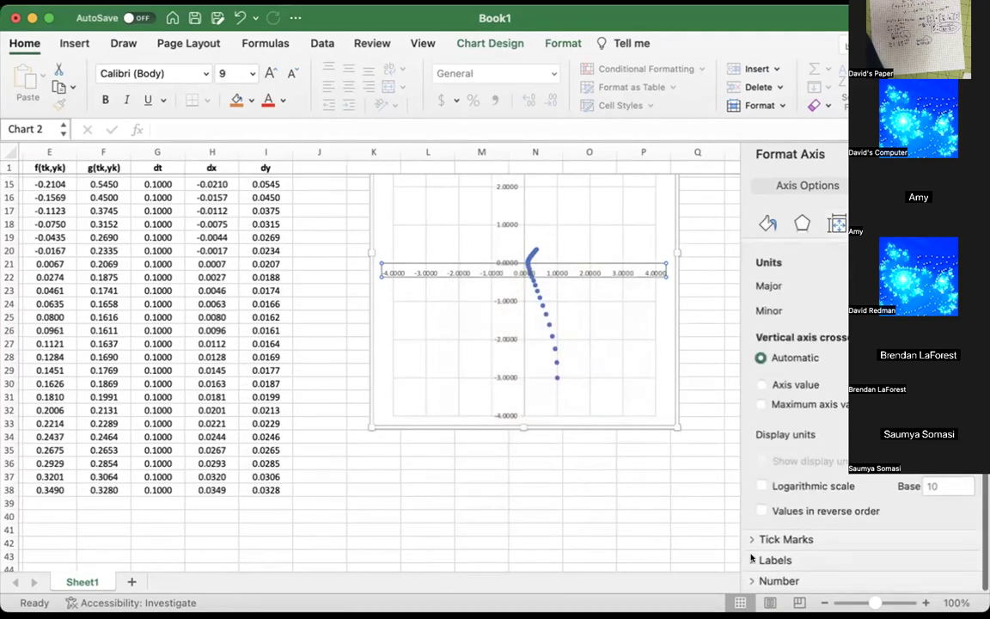
click(751, 560)
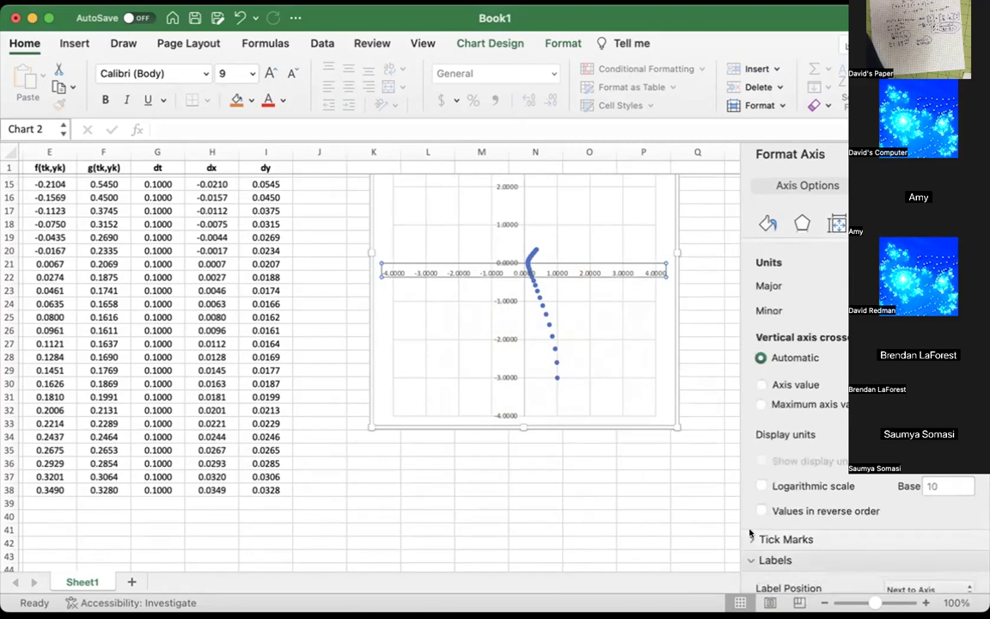
click(750, 538)
scroll(750, 534, down, 3)
click(751, 533)
scroll(751, 528, down, 5)
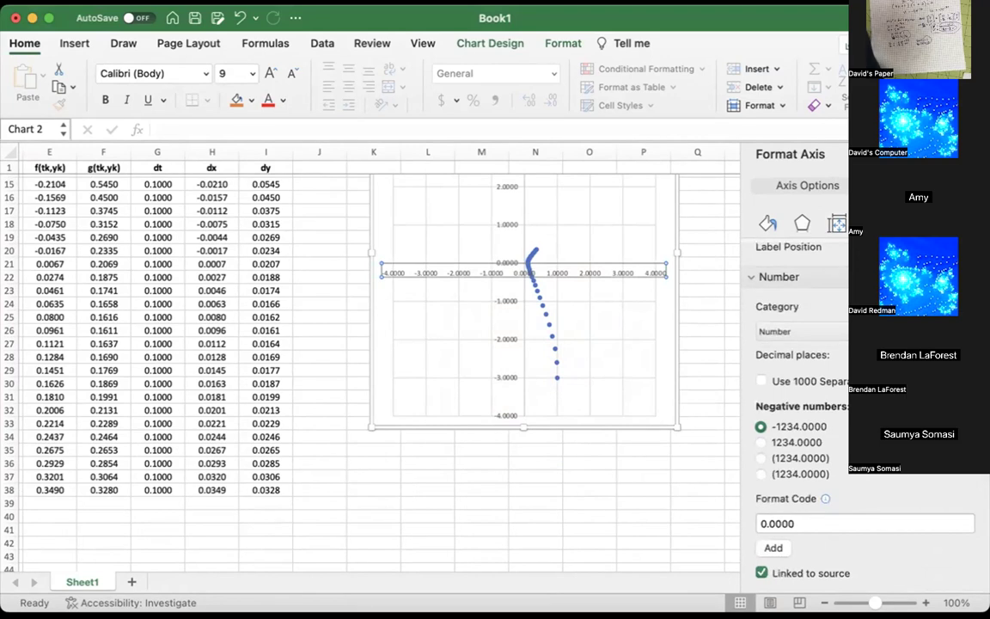
key(Return)
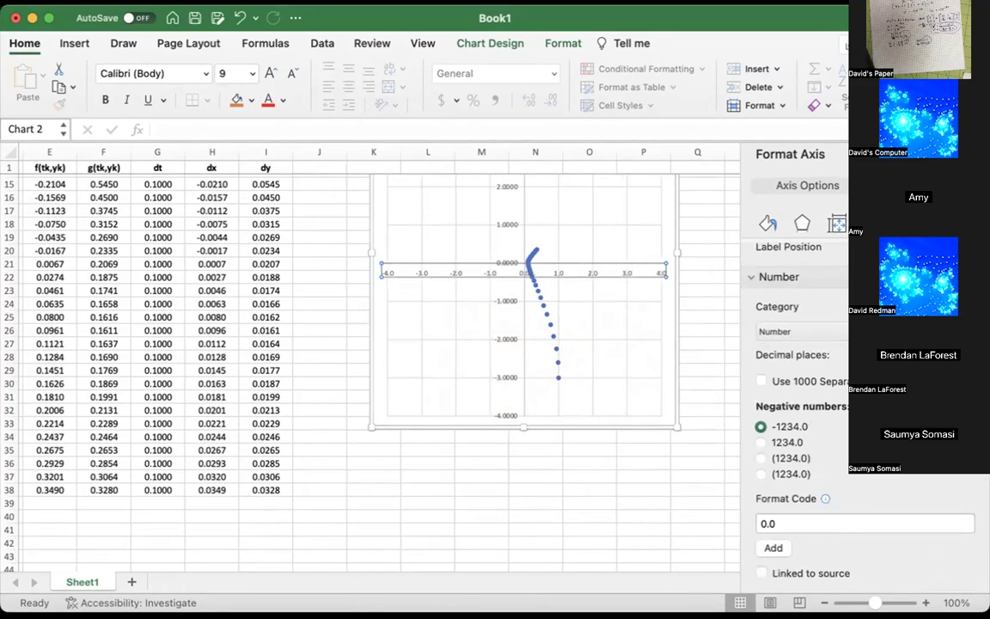
Format the vertical axis labels of the scatter chart as numbers with 1 decimal place
click(503, 287)
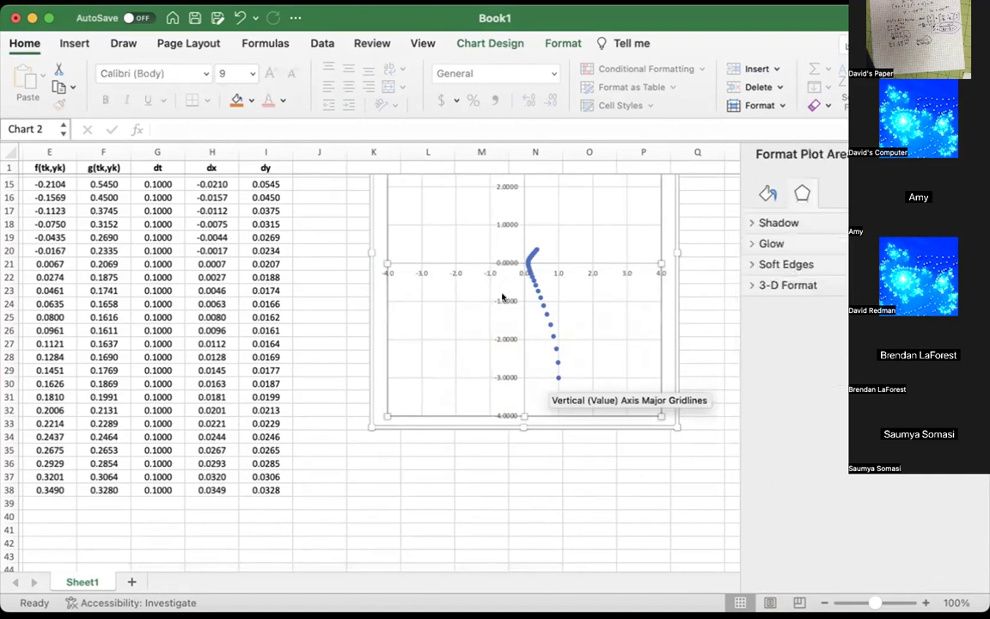
right_click(511, 296)
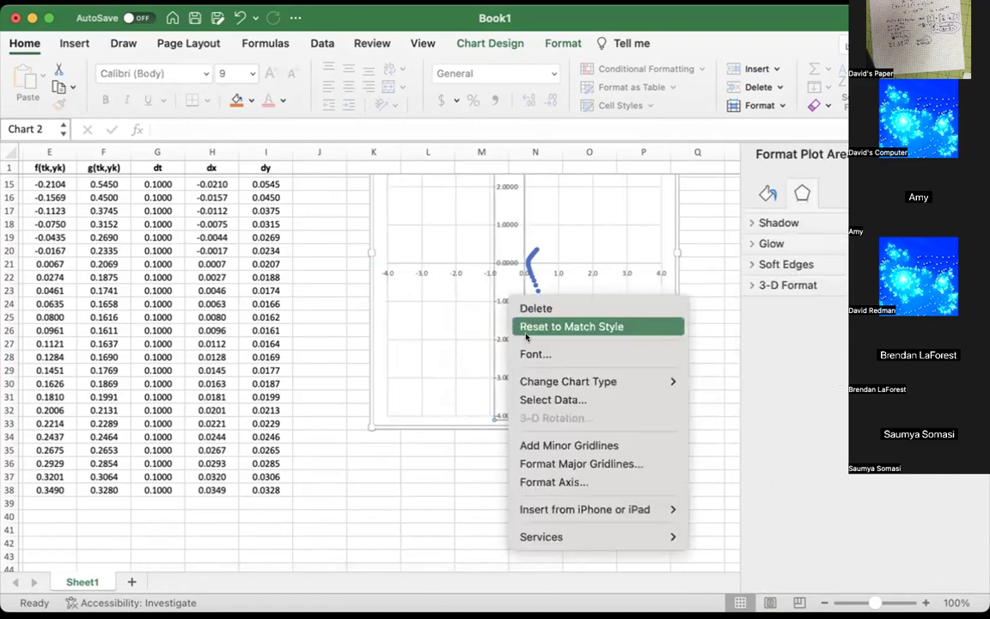
click(543, 400)
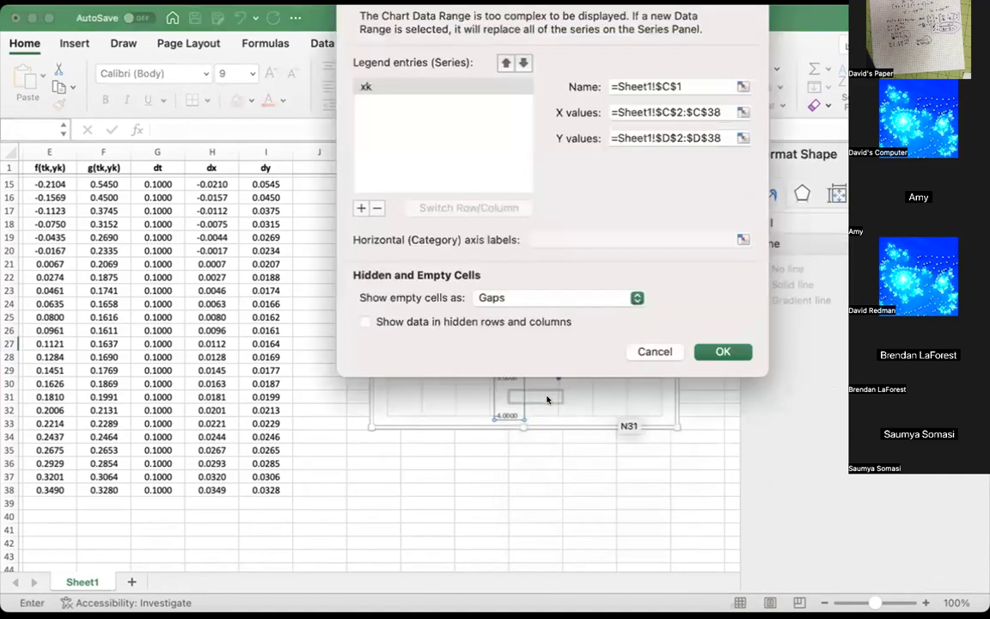
click(650, 352)
scroll(787, 479, down, 5)
scroll(808, 489, up, 3)
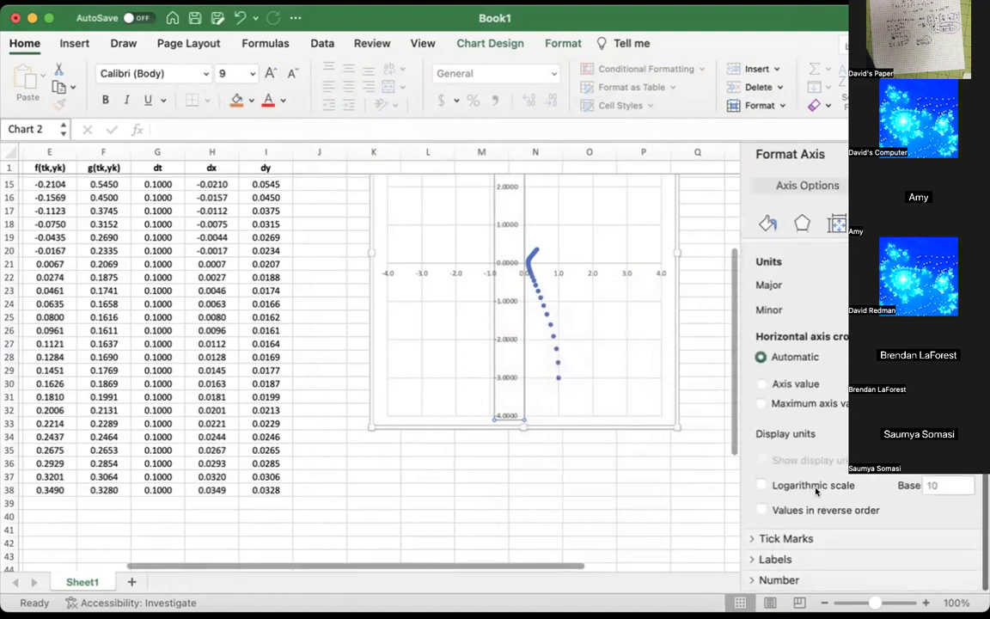
click(764, 577)
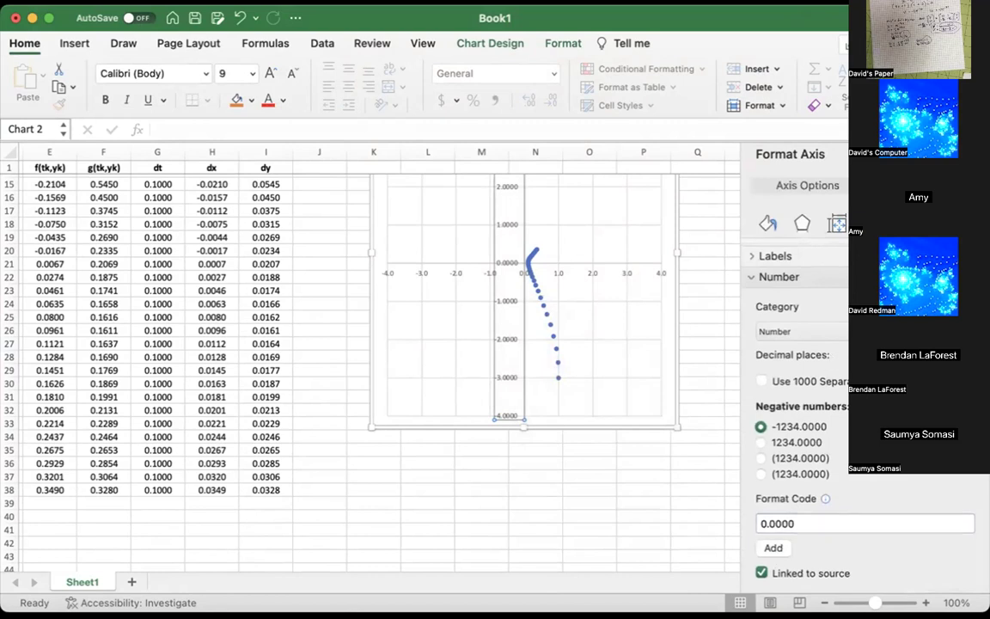
text(1)
key(Return)
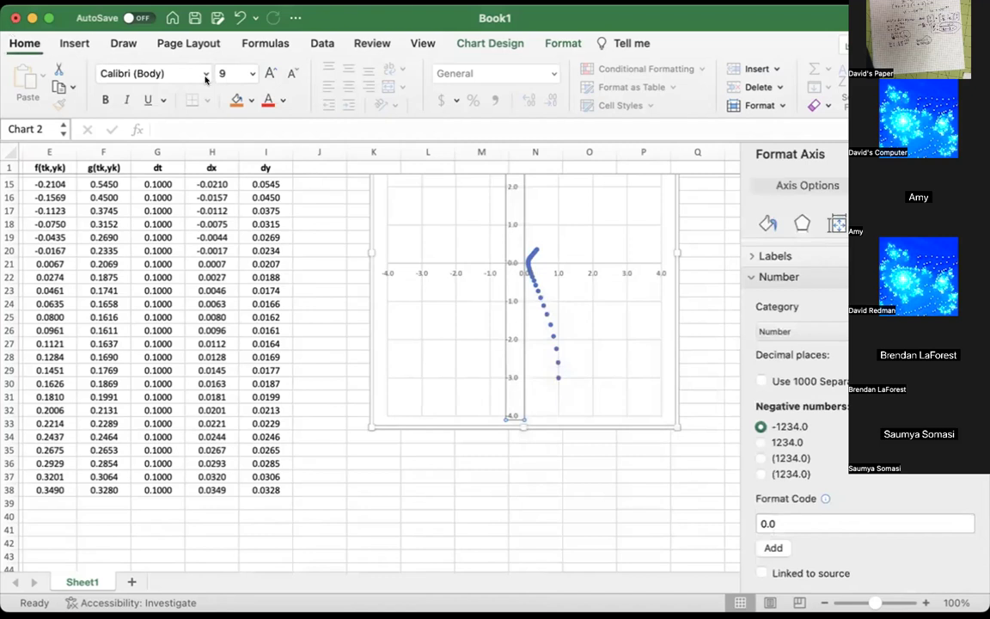
Set the font size of both the vertical and horizontal axis labels on the scatter chart to 12
click(251, 73)
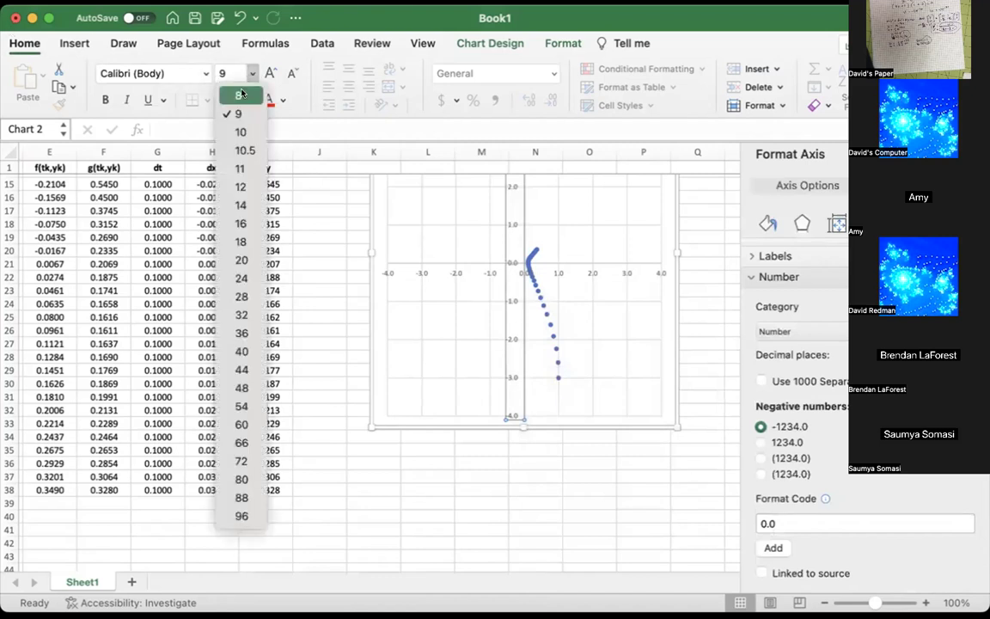
click(236, 182)
click(447, 271)
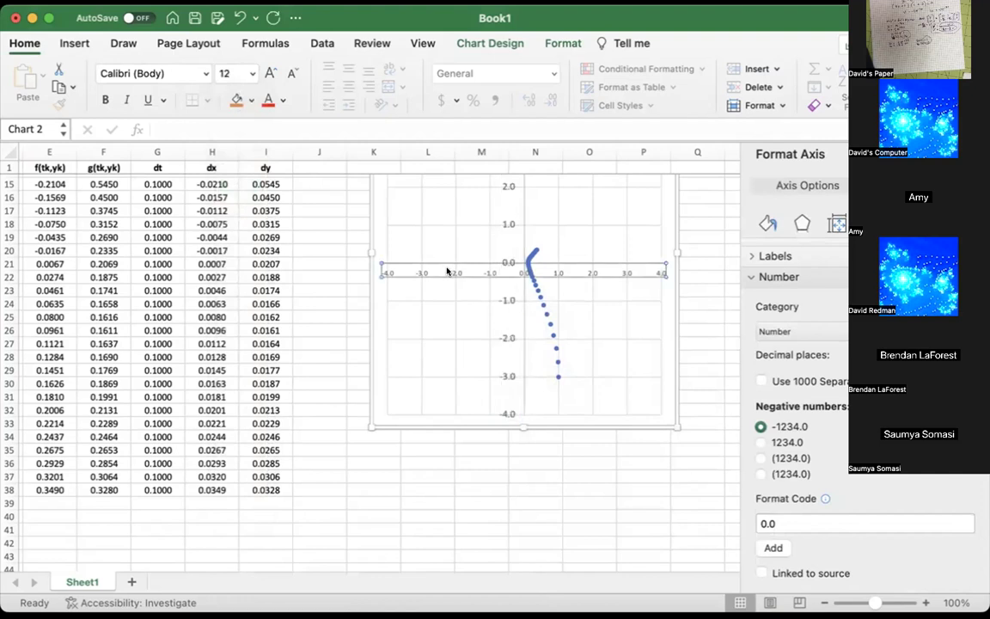
click(251, 73)
click(239, 187)
Position both axes' labels along the low edges of the plot, and resize the chart wider and shorter, ending around row 31
click(496, 305)
scroll(787, 421, up, 1)
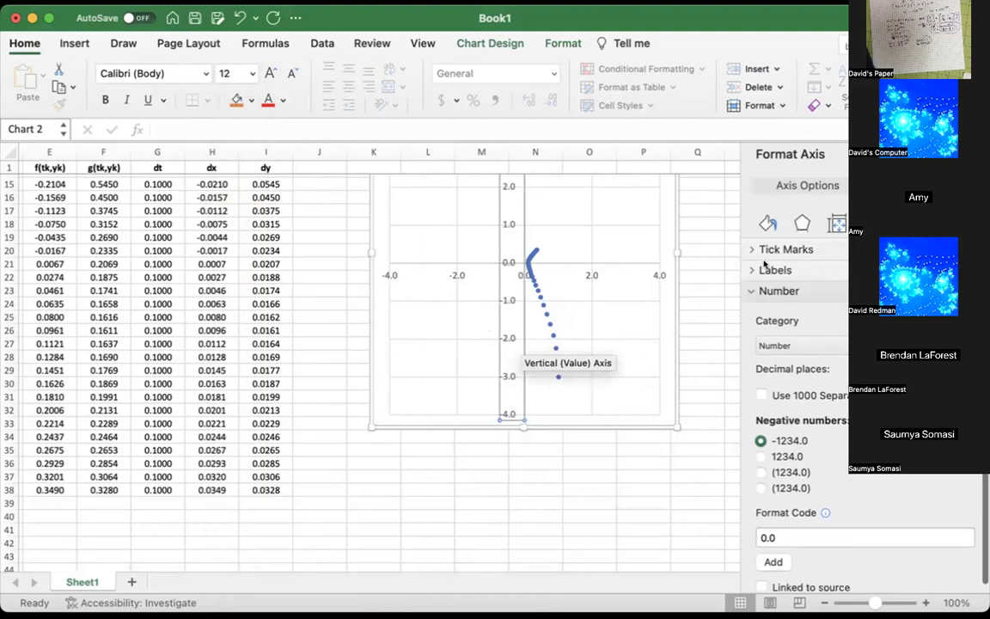
click(750, 269)
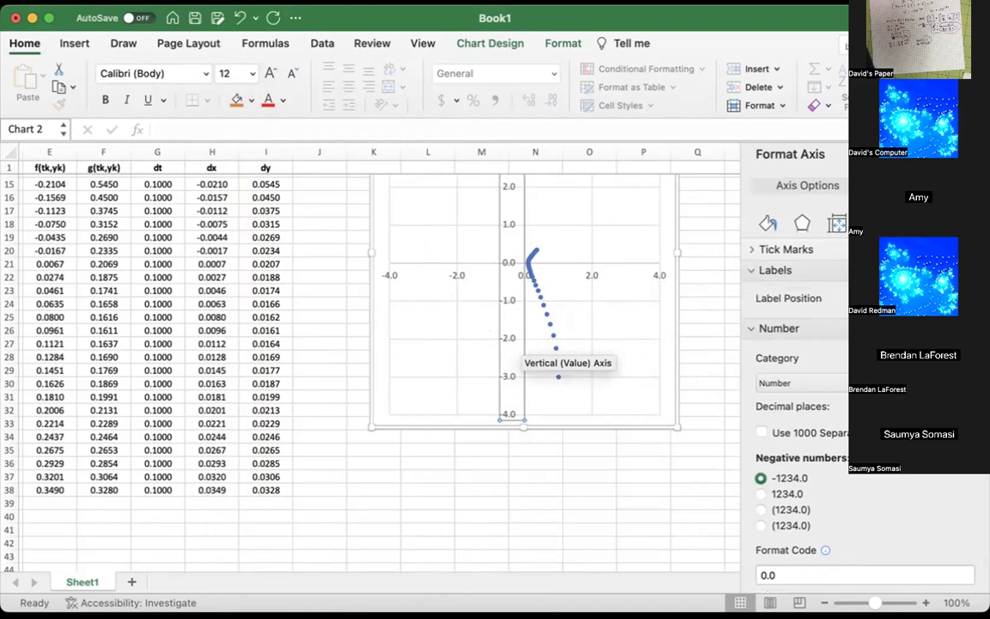
click(464, 275)
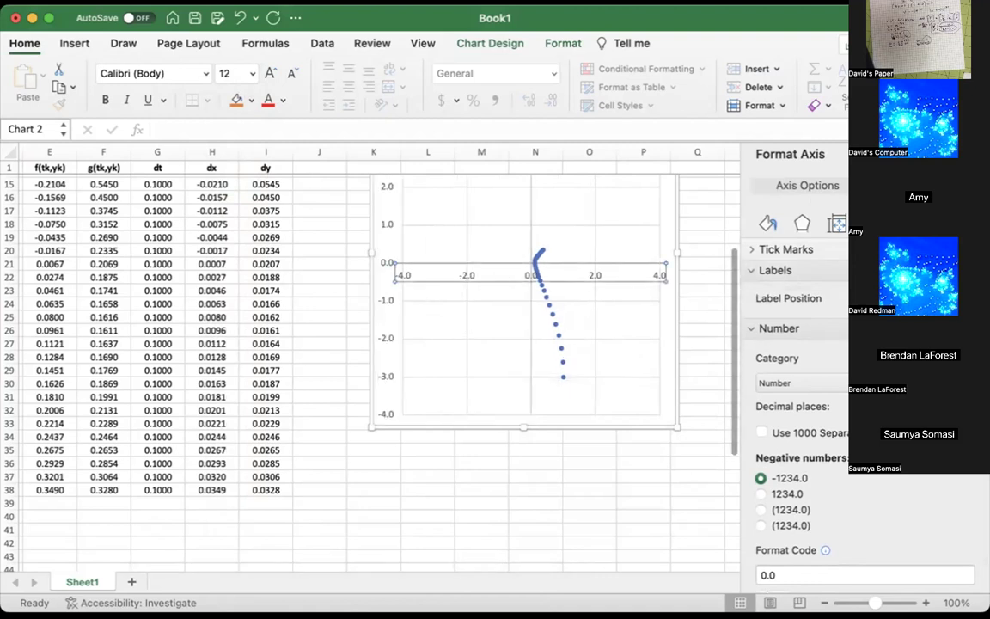
scroll(568, 375, up, 3)
scroll(567, 374, left, 1)
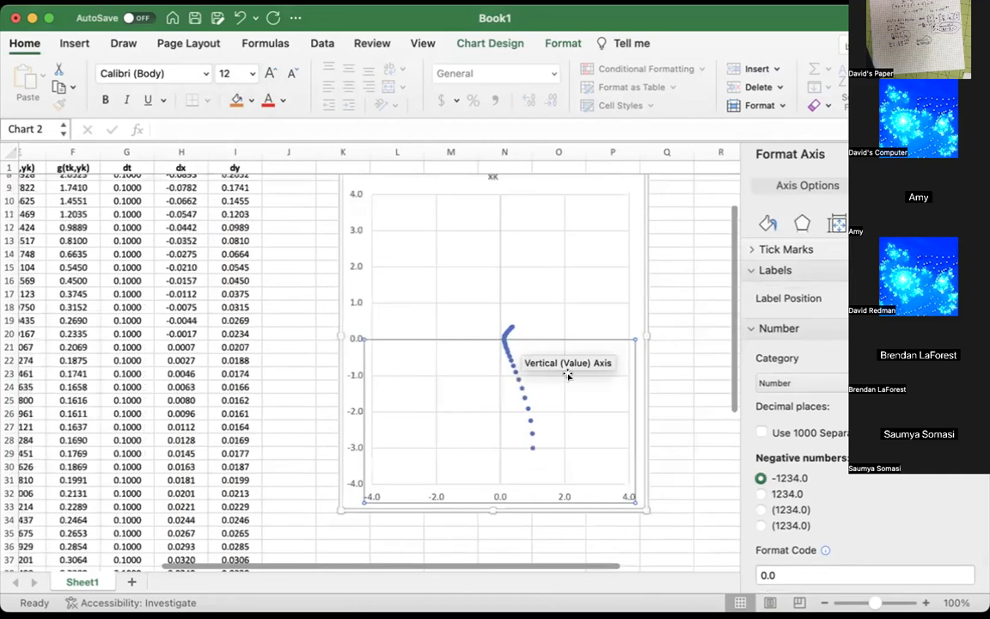
click(528, 303)
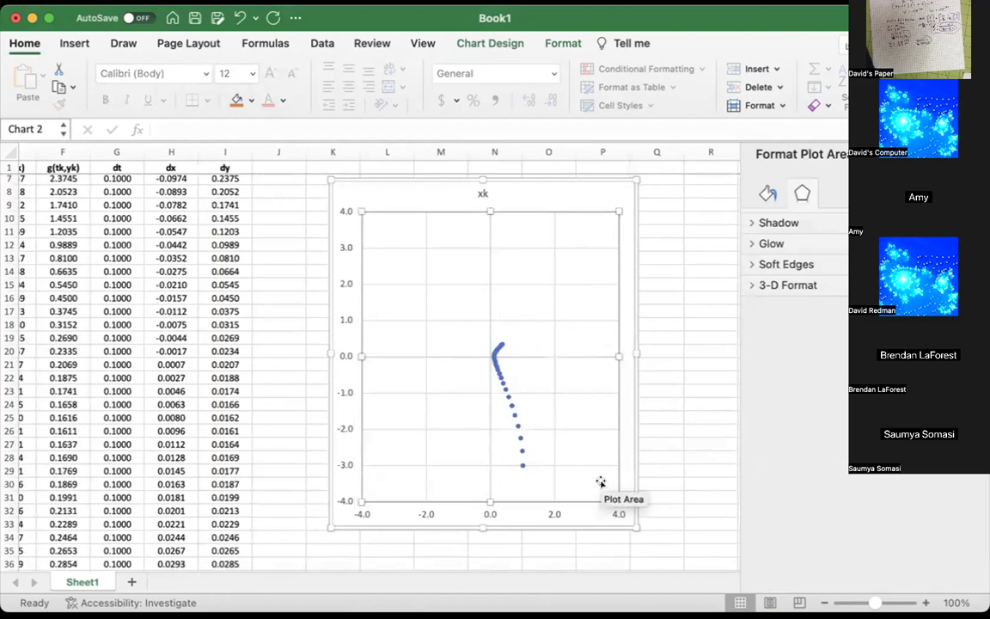
drag(619, 501, 659, 488)
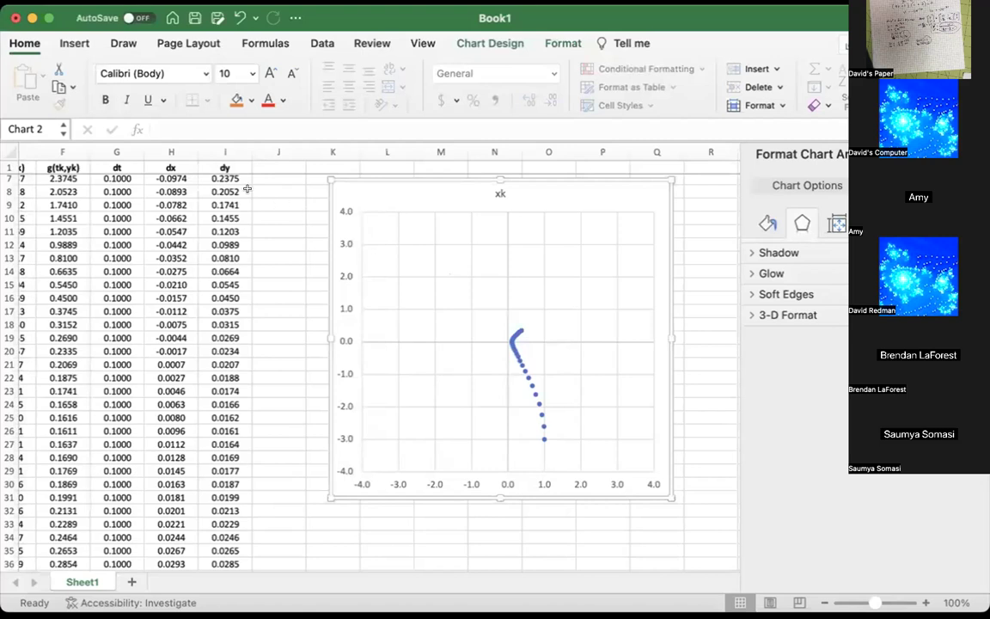
Set the initial dt in G2 to 0.05 and check the updated curve in the chart
scroll(281, 205, left, 5)
scroll(281, 205, up, 2)
click(357, 181)
text(0.05)
key(Return)
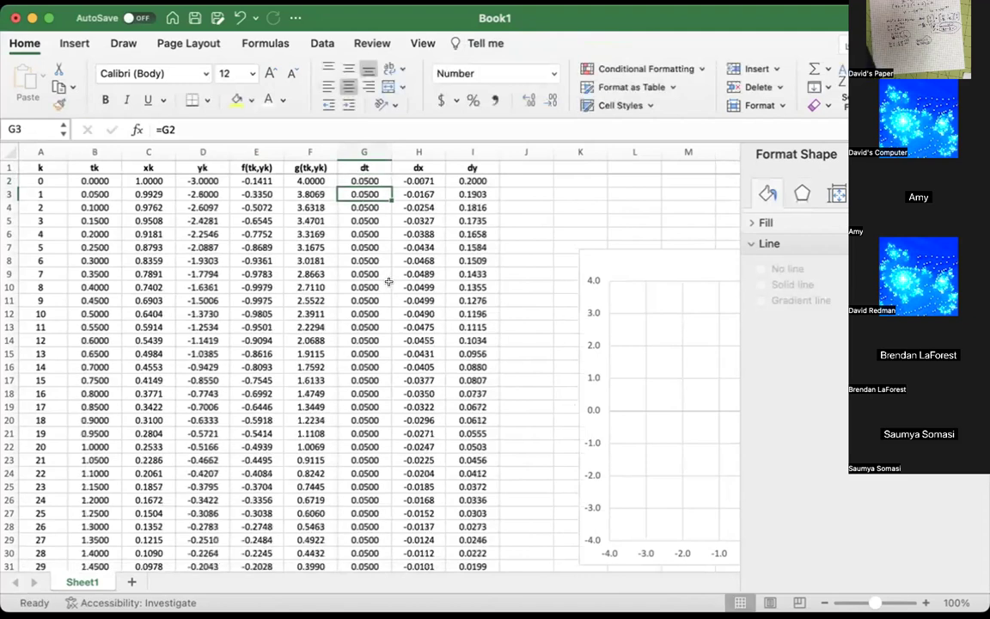
scroll(541, 296, right, 3)
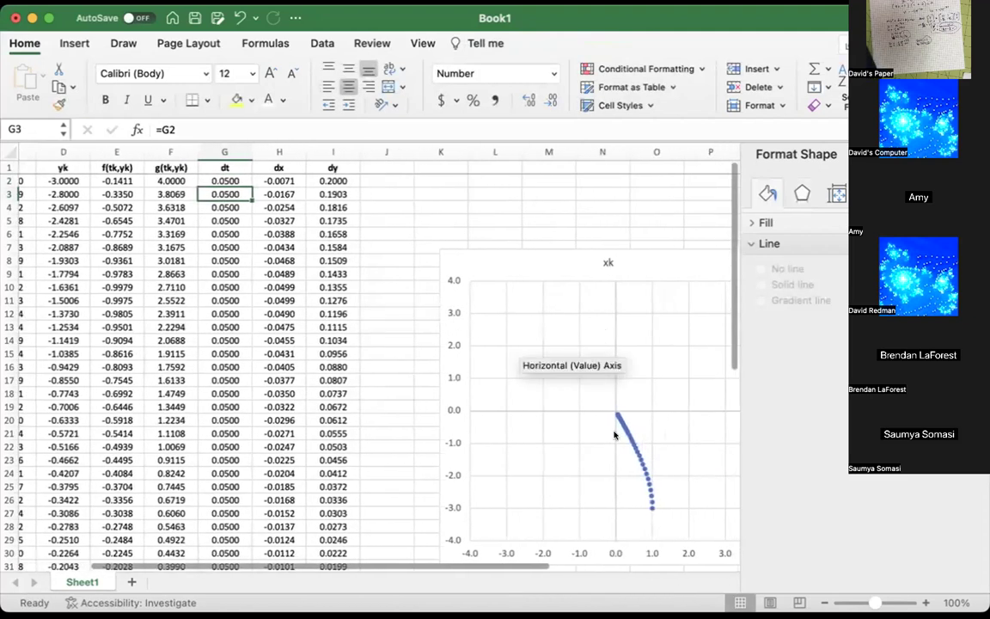
mouse_move(617, 413)
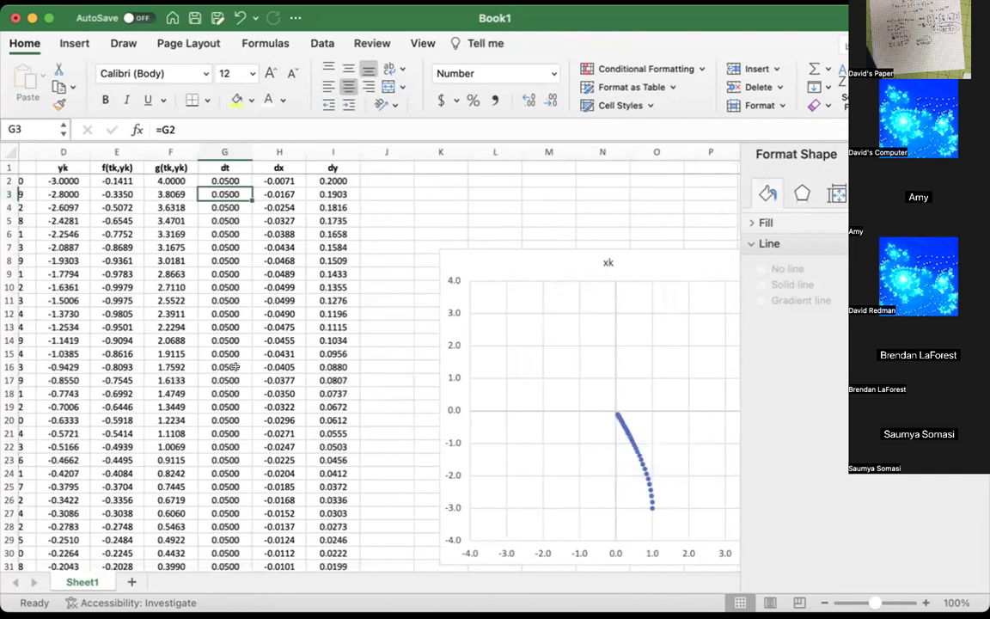
Fill the table's formulas from row 38 down through row 352, reaching k = 350
scroll(38, 315, down, 10)
scroll(37, 316, left, 1)
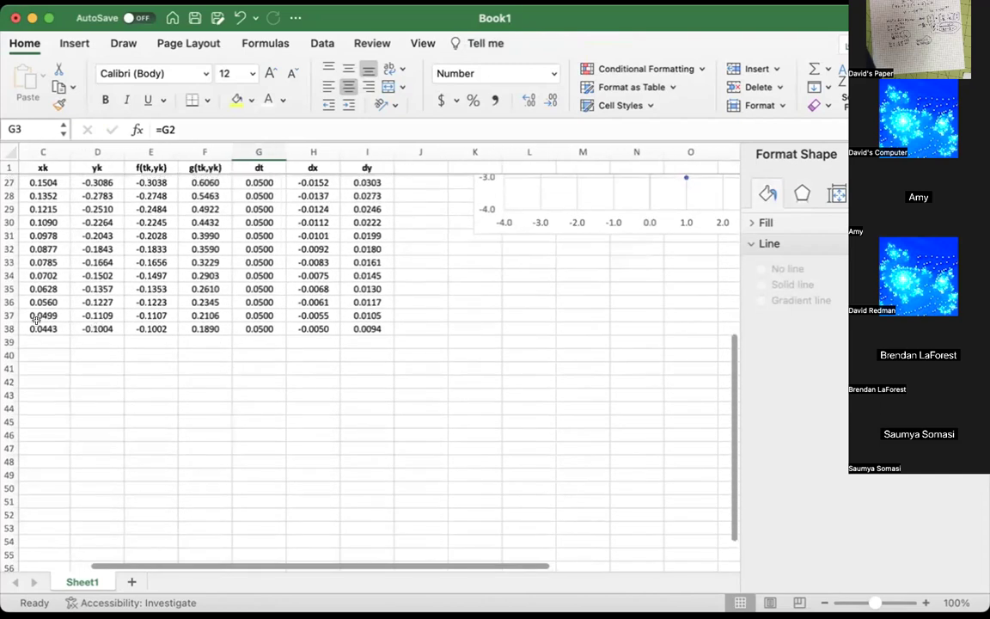
scroll(38, 318, left, 2)
drag(38, 321, 452, 509)
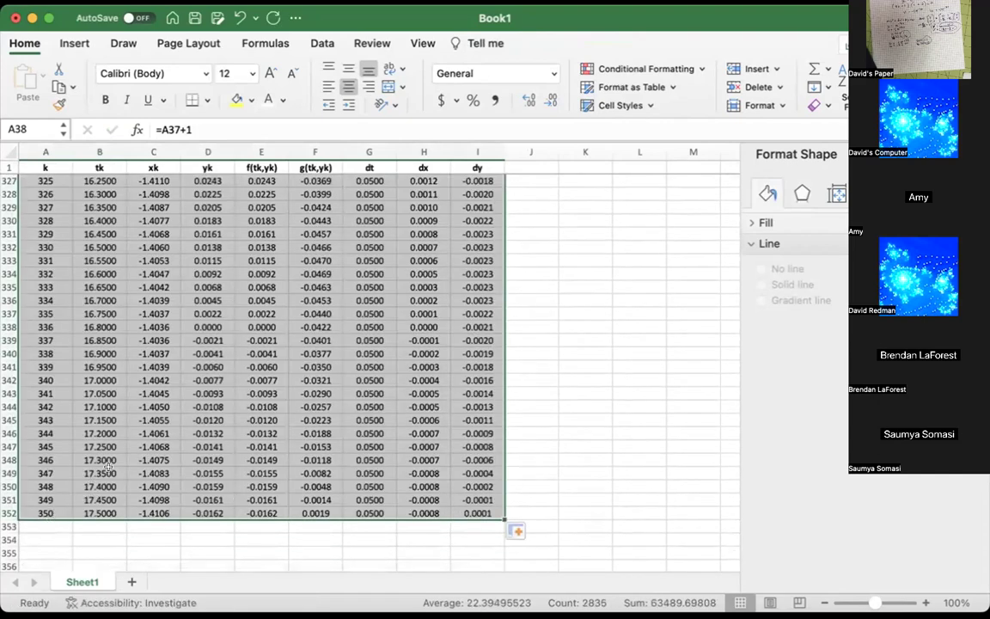
Extend the chart series' yk range so it covers D2 through D352
scroll(129, 395, up, 20)
scroll(148, 418, right, 1)
scroll(148, 418, up, 15)
scroll(148, 418, right, 2)
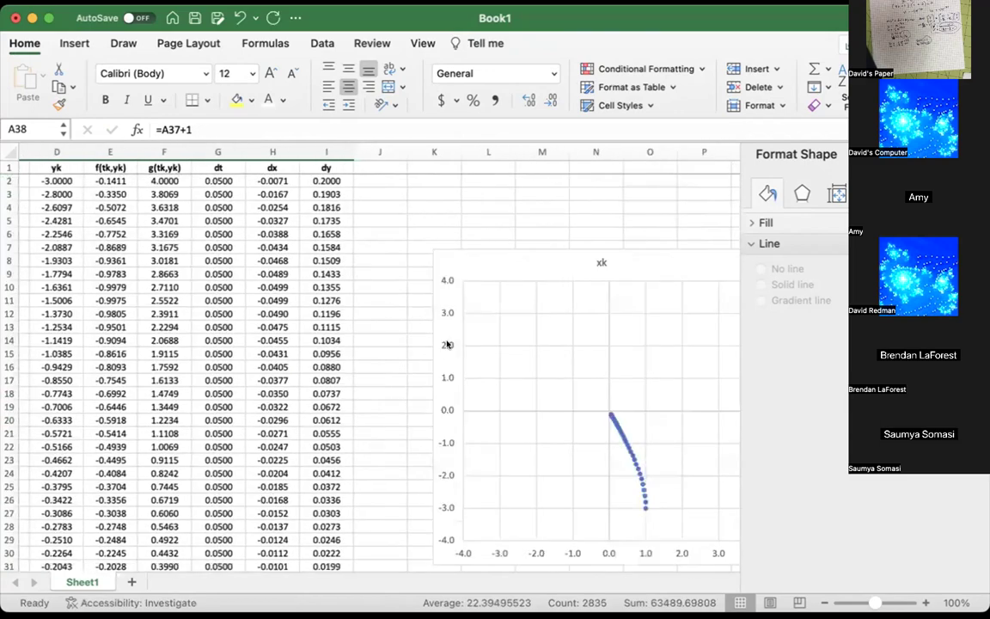
click(613, 421)
scroll(375, 410, left, 3)
scroll(343, 404, down, 10)
scroll(332, 404, down, 1)
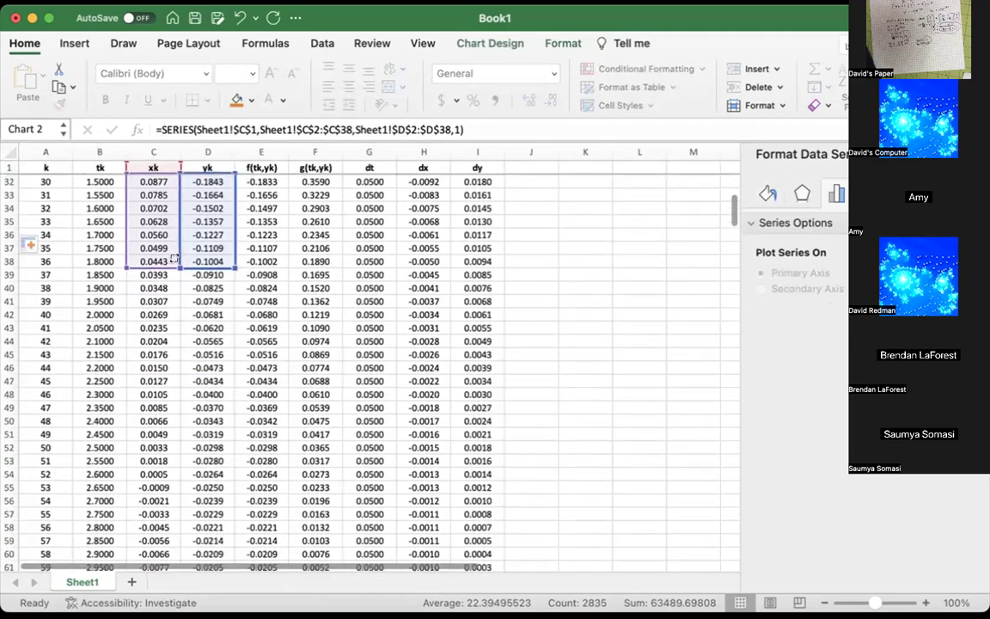
scroll(369, 361, down, 20)
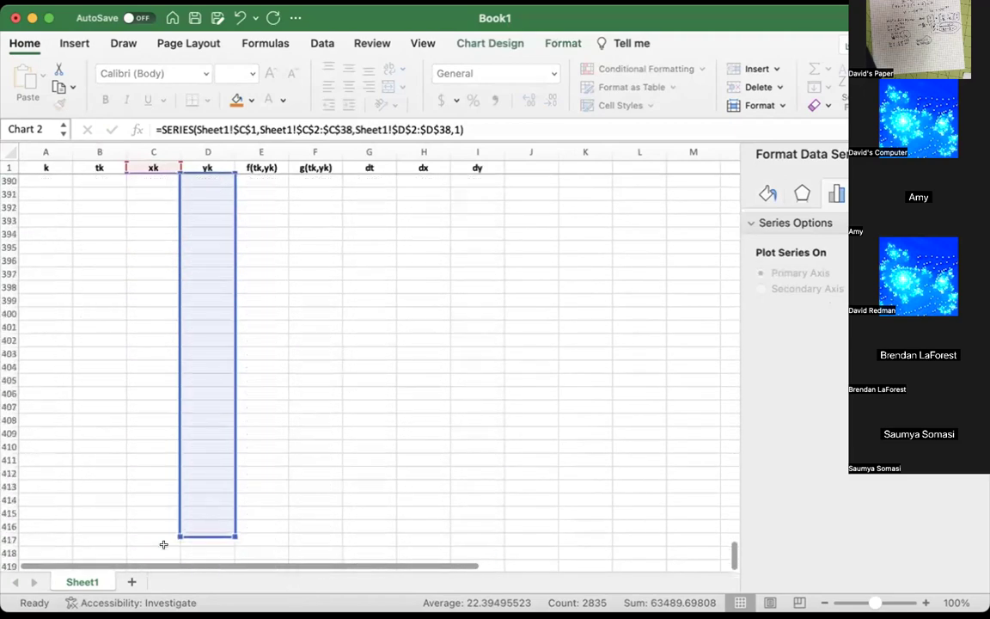
scroll(370, 361, up, 20)
scroll(514, 301, down, 20)
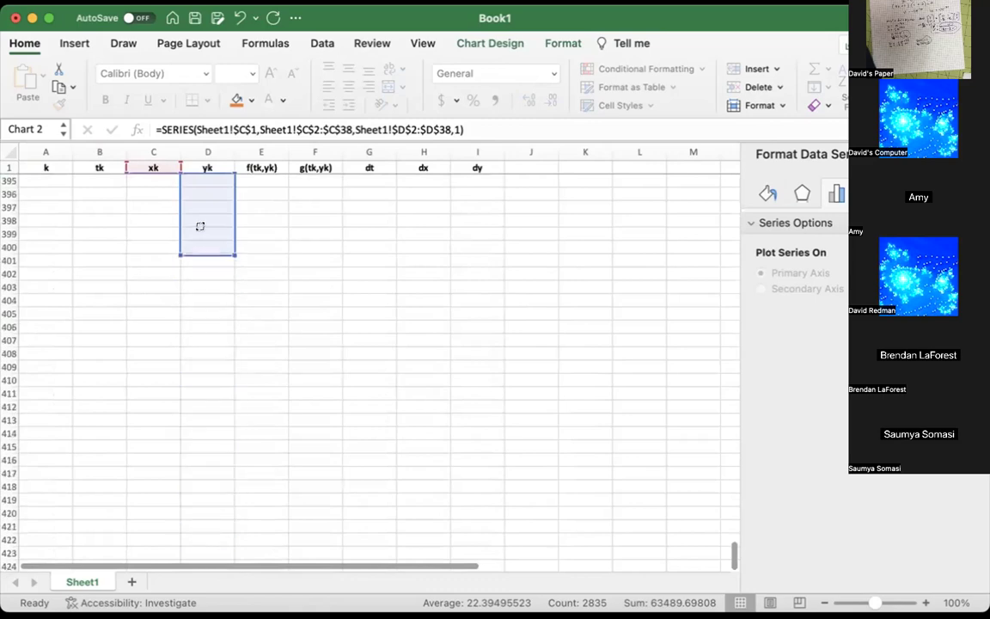
scroll(513, 303, up, 16)
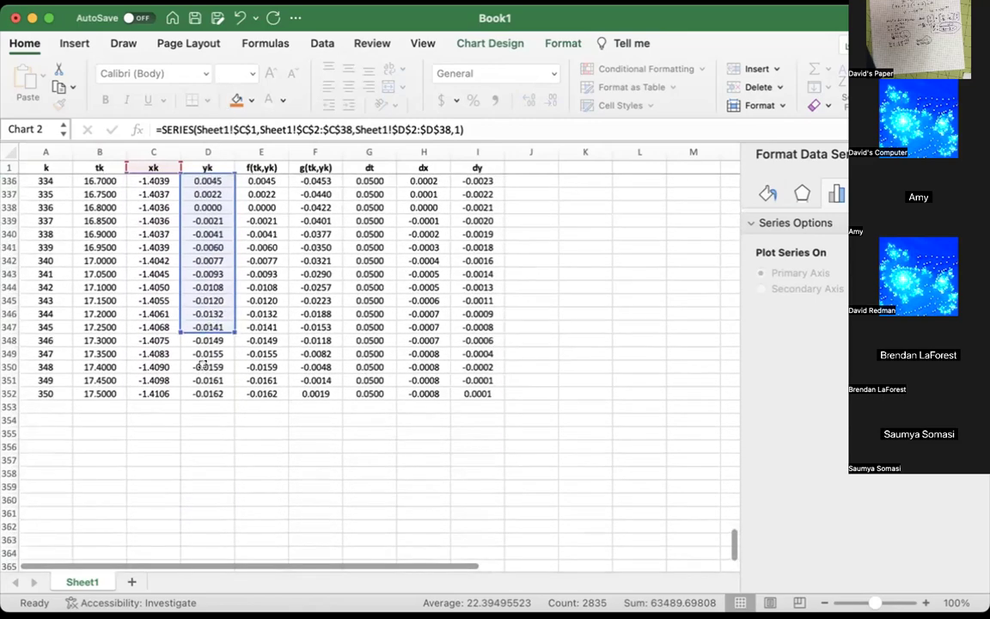
drag(200, 389, 203, 390)
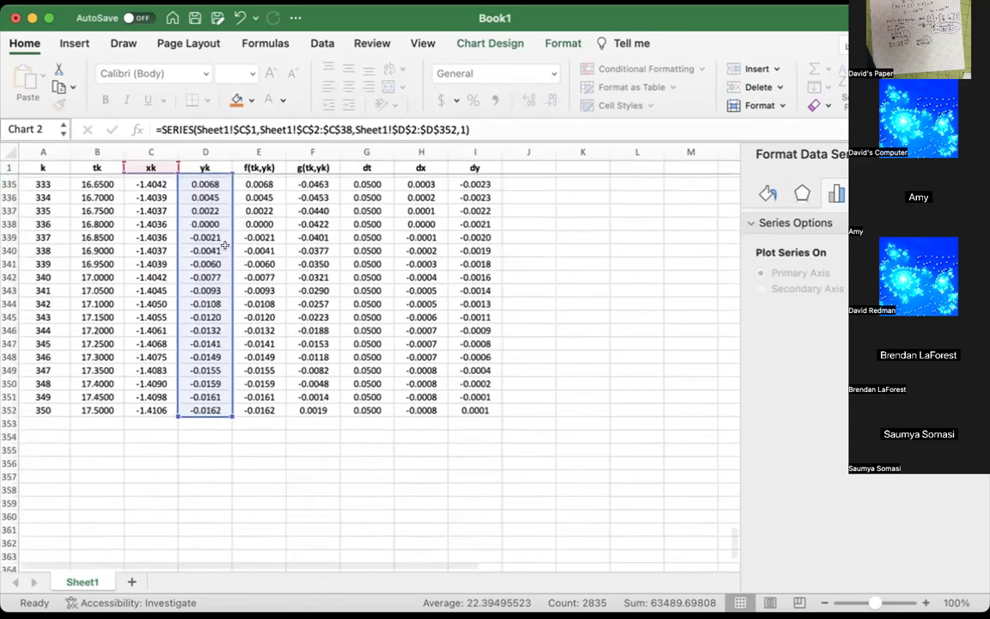
Extend the chart series' xk range to C2 through C352 and return to the chart to view the full curve
scroll(210, 248, up, 20)
scroll(223, 246, up, 20)
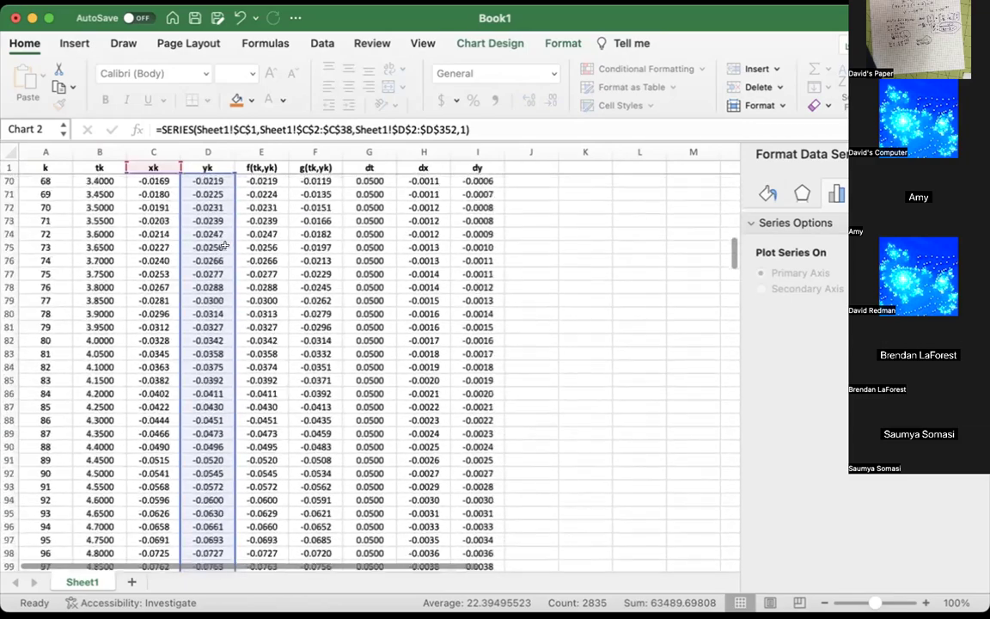
scroll(223, 247, down, 5)
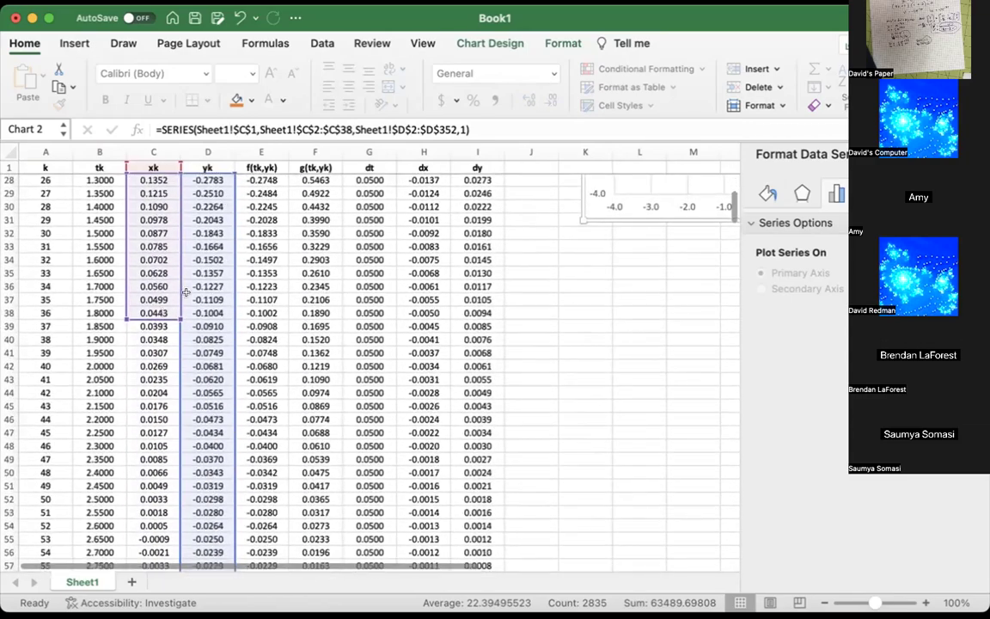
scroll(120, 313, down, 20)
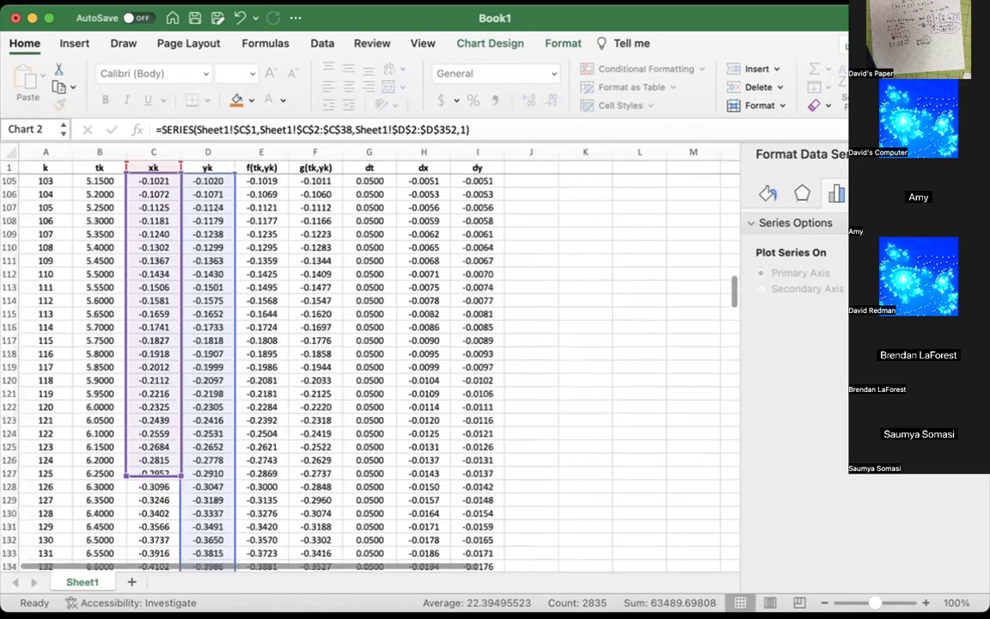
scroll(142, 344, down, 20)
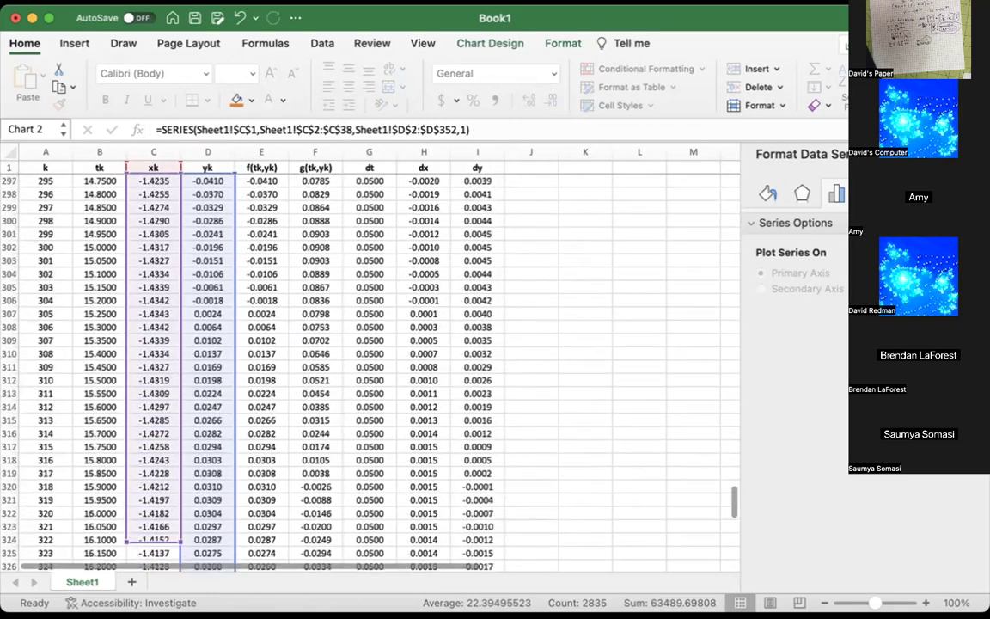
scroll(153, 258, up, 7)
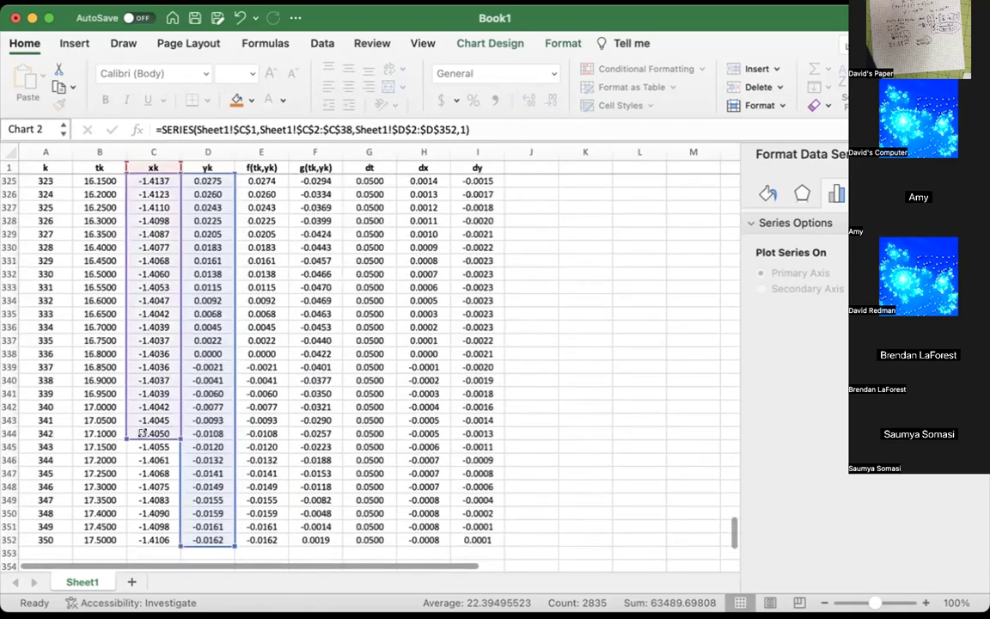
drag(148, 540, 148, 539)
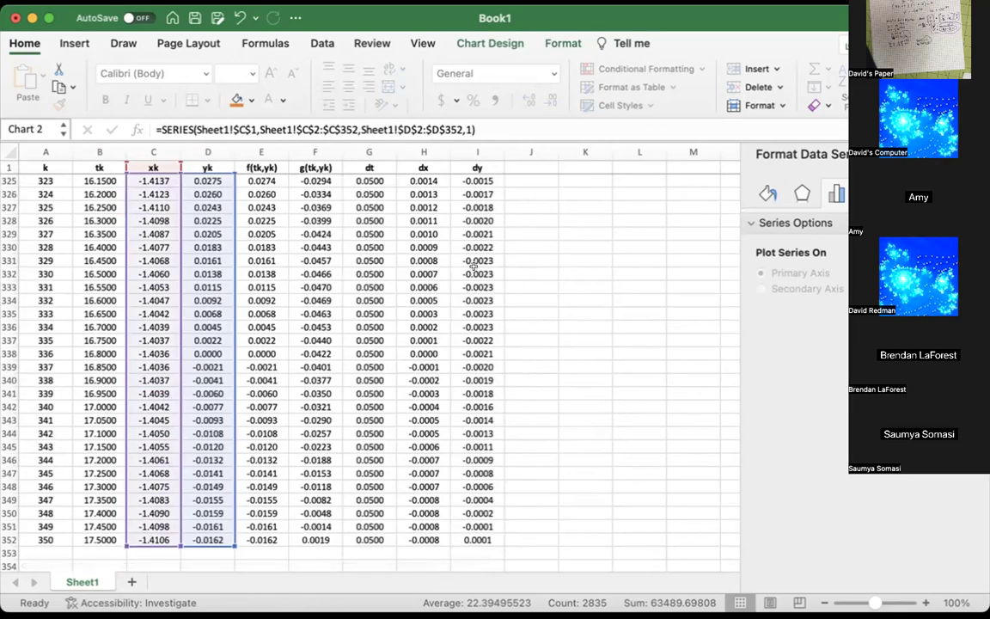
scroll(533, 273, up, 10)
scroll(572, 279, up, 20)
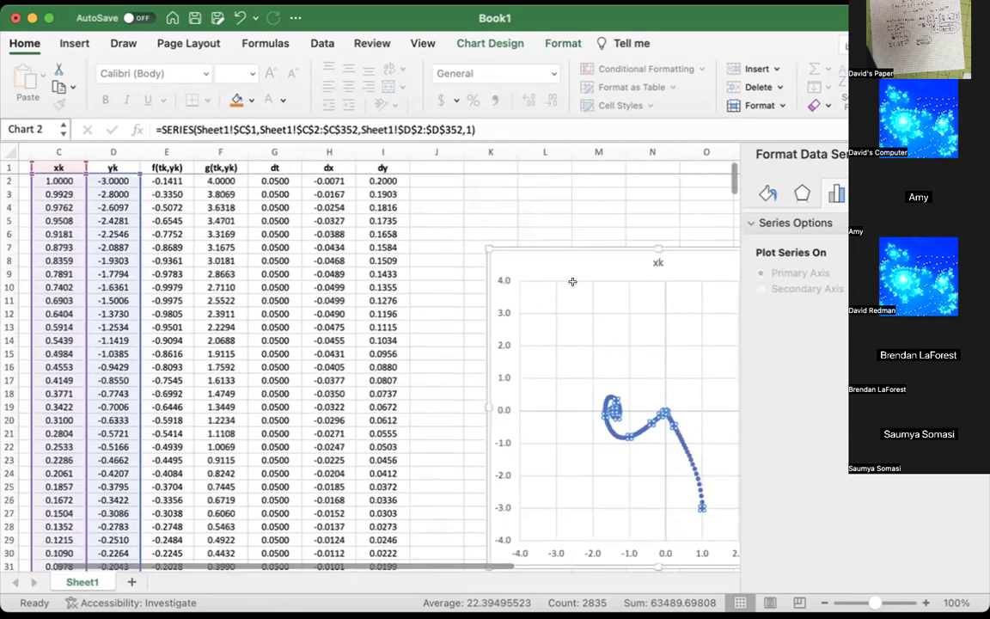
click(659, 346)
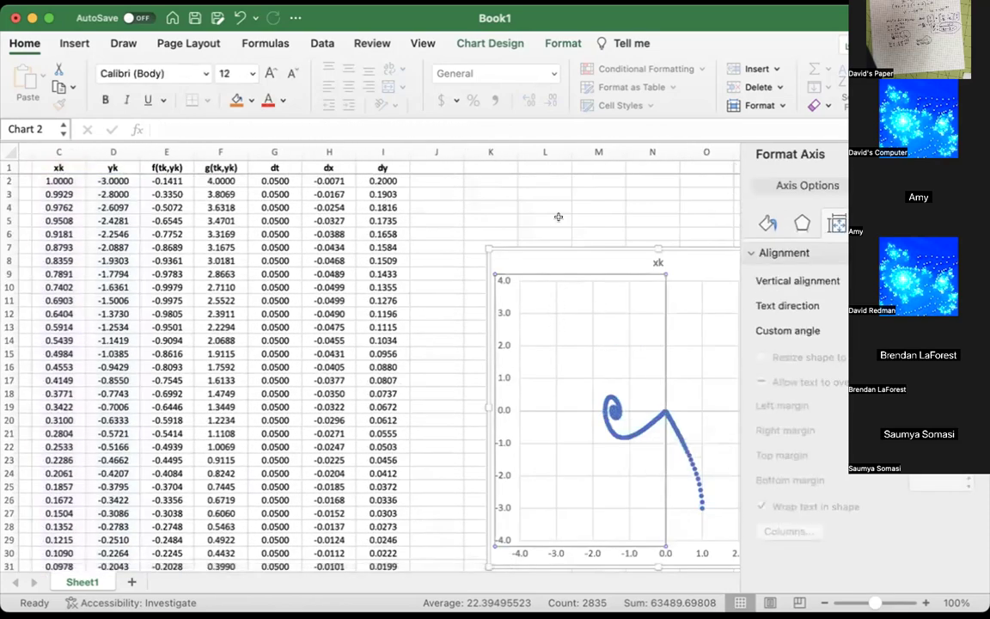
scroll(557, 214, right, 3)
scroll(557, 214, down, 5)
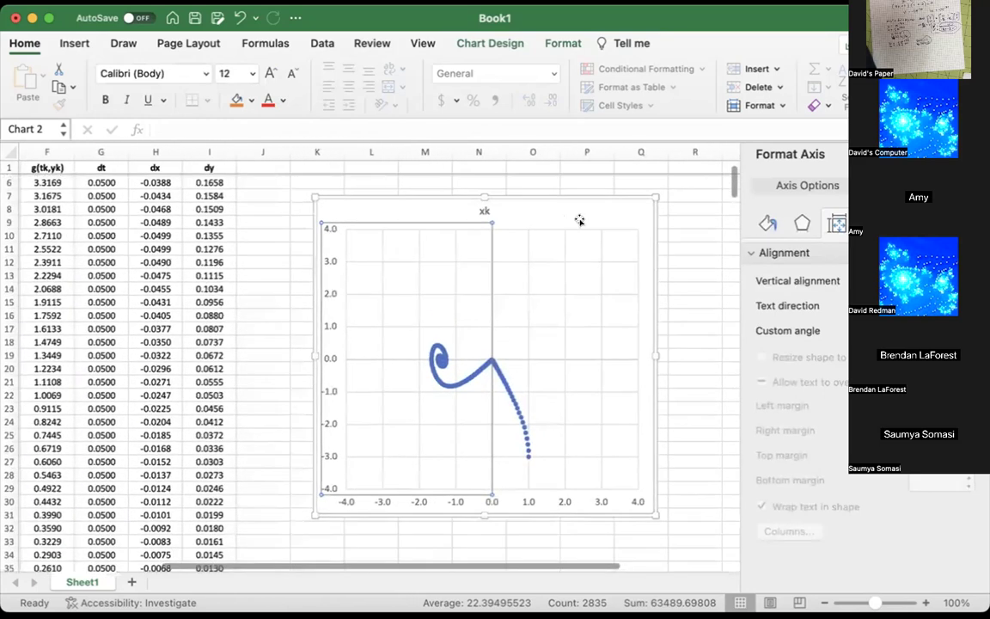
Delete the "xk" title from the scatter chart
click(579, 237)
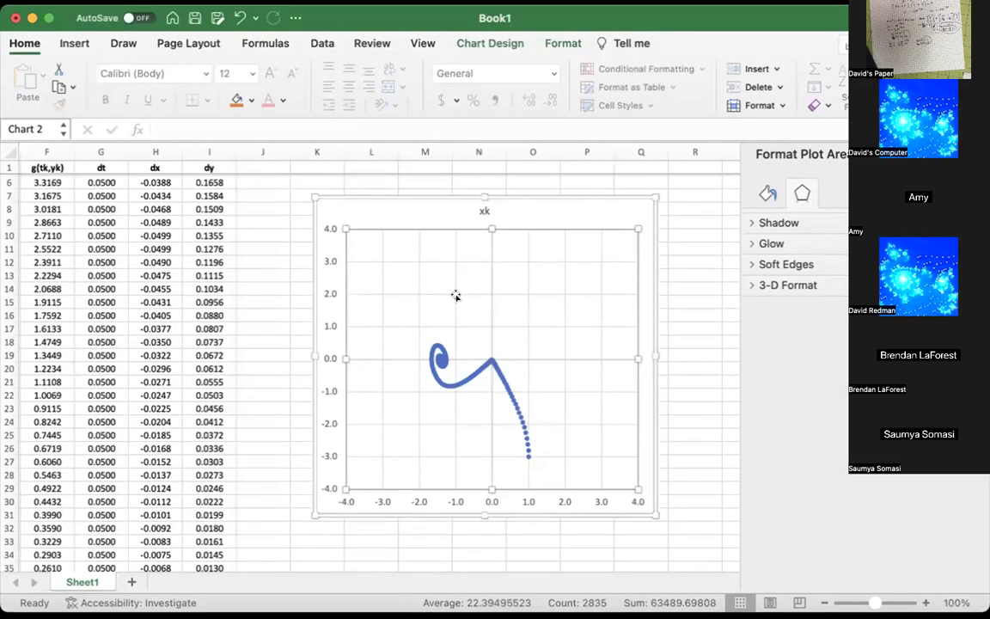
click(576, 389)
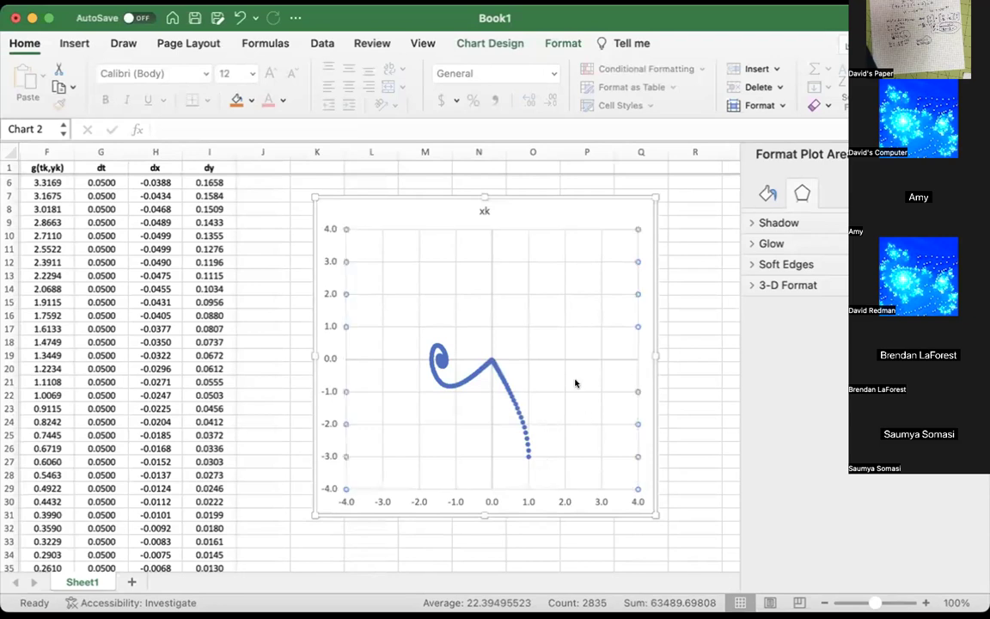
click(532, 214)
click(484, 211)
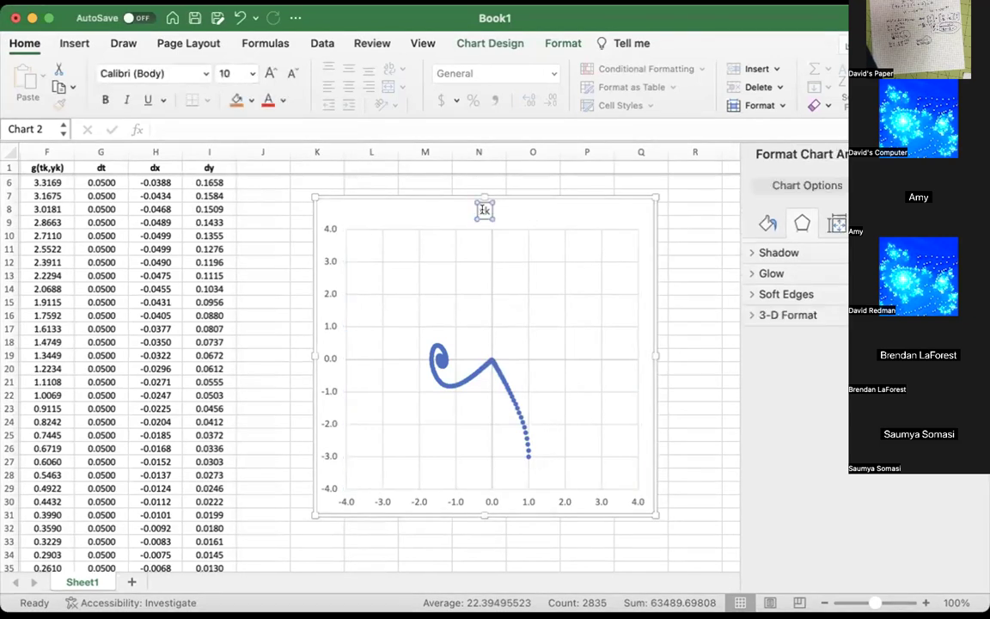
key(Delete)
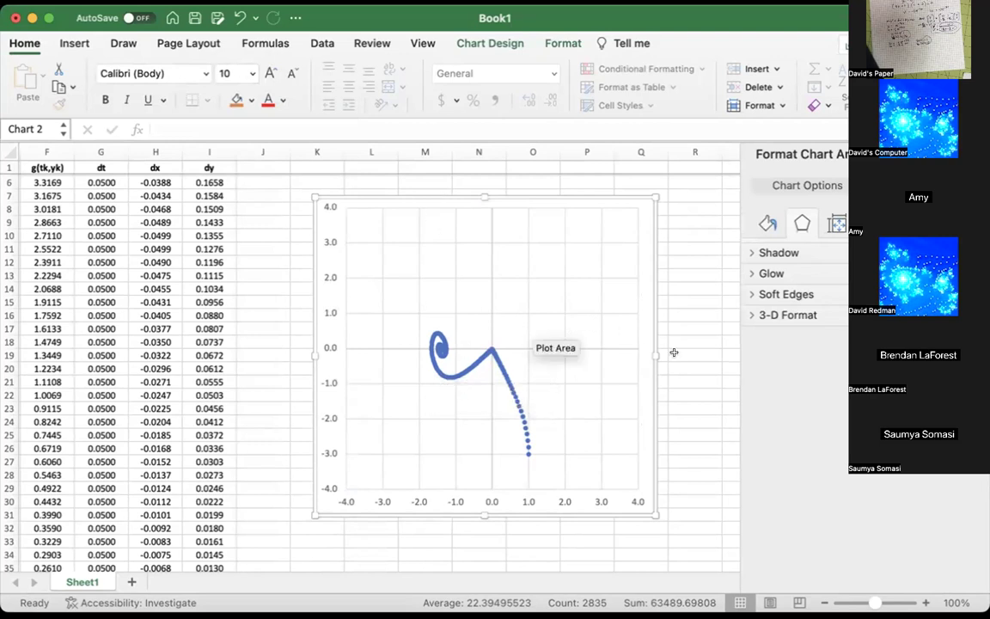
Set the marker option of the plotted data series to None
click(523, 426)
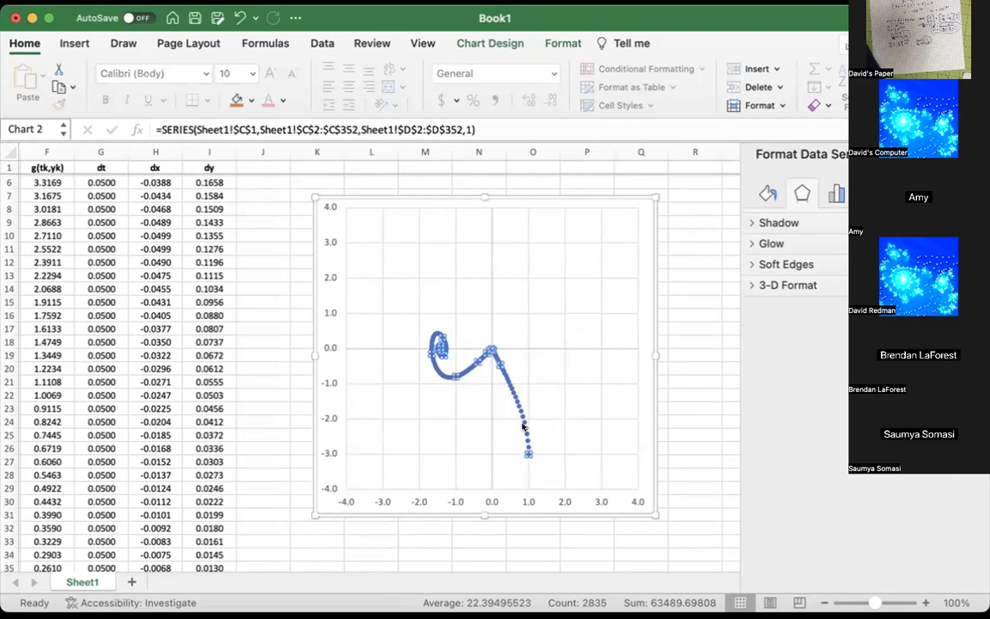
click(460, 371)
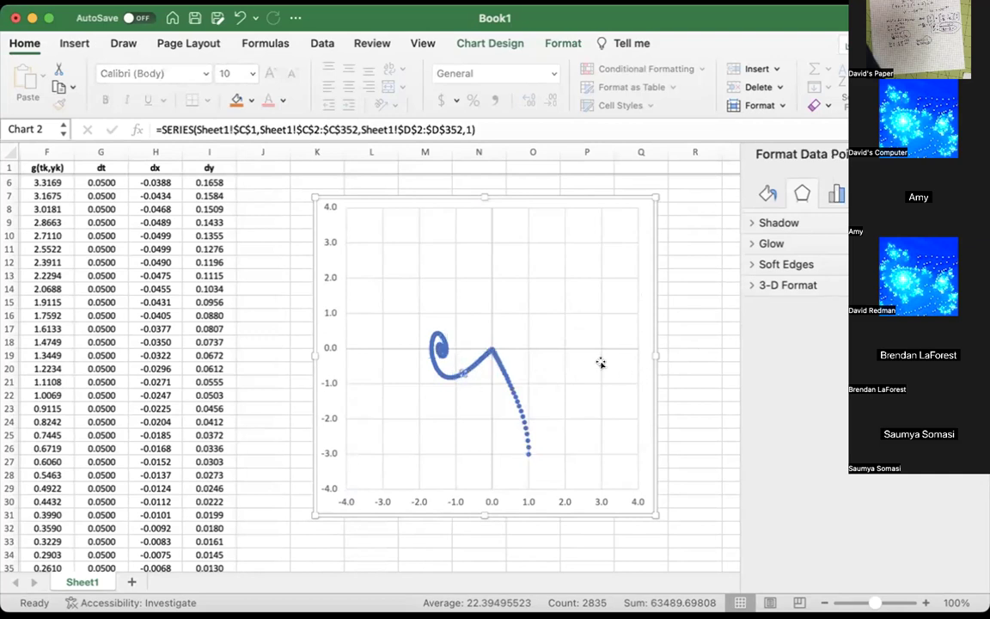
click(470, 368)
click(470, 368)
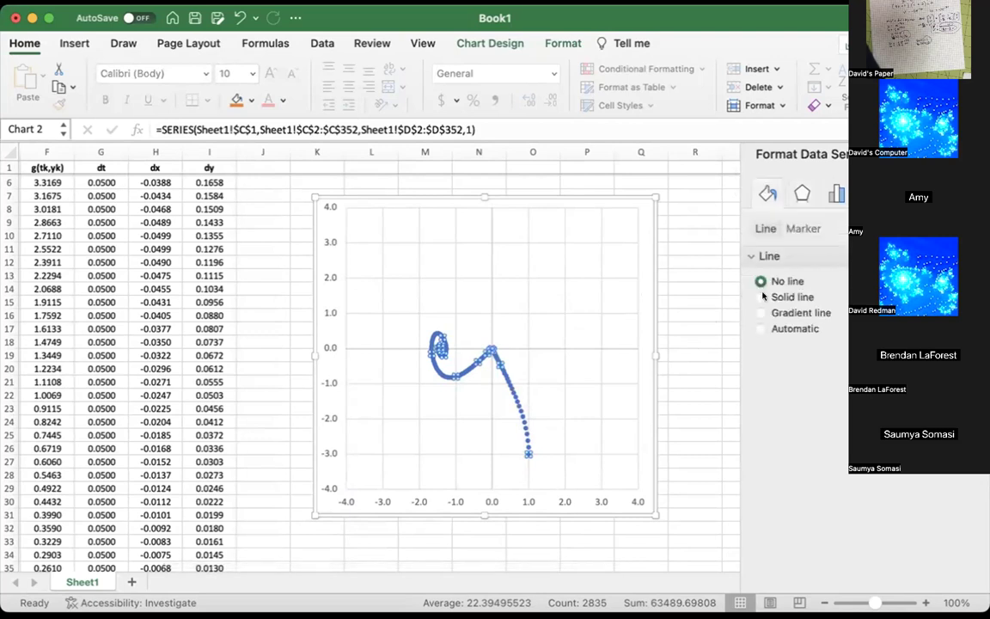
click(791, 232)
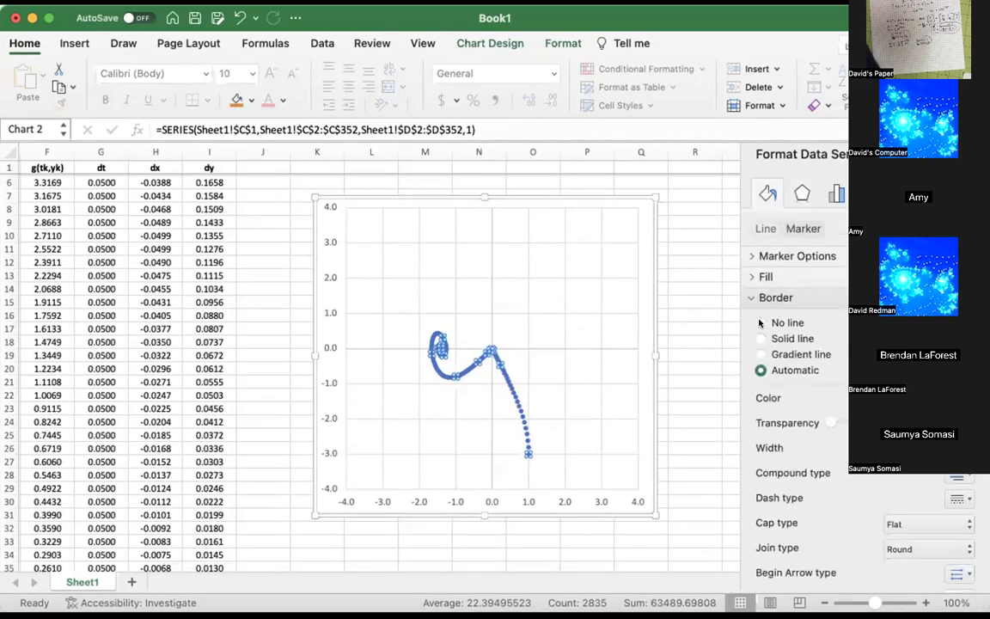
click(773, 256)
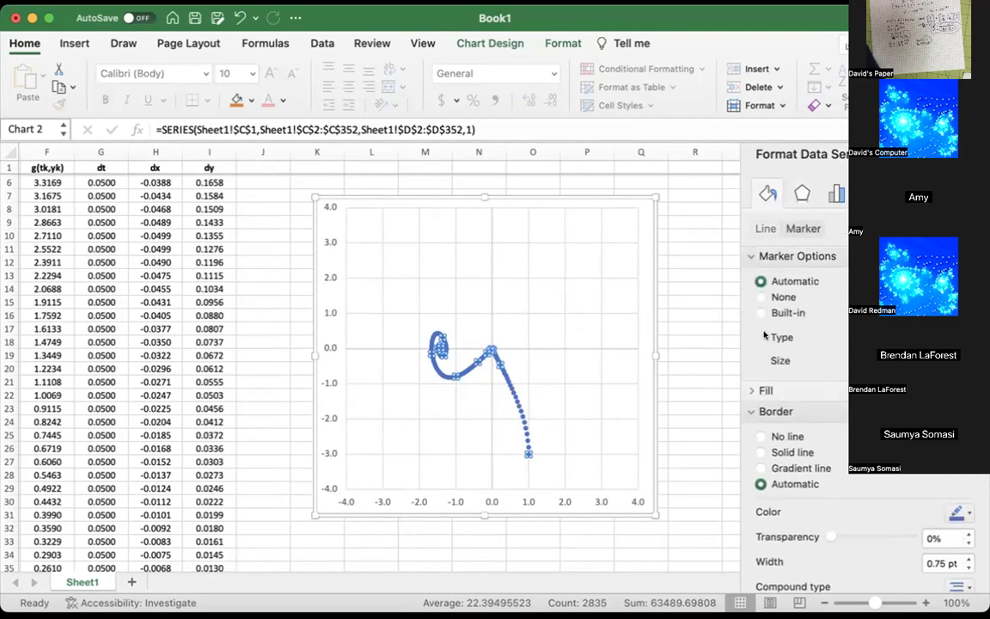
click(759, 296)
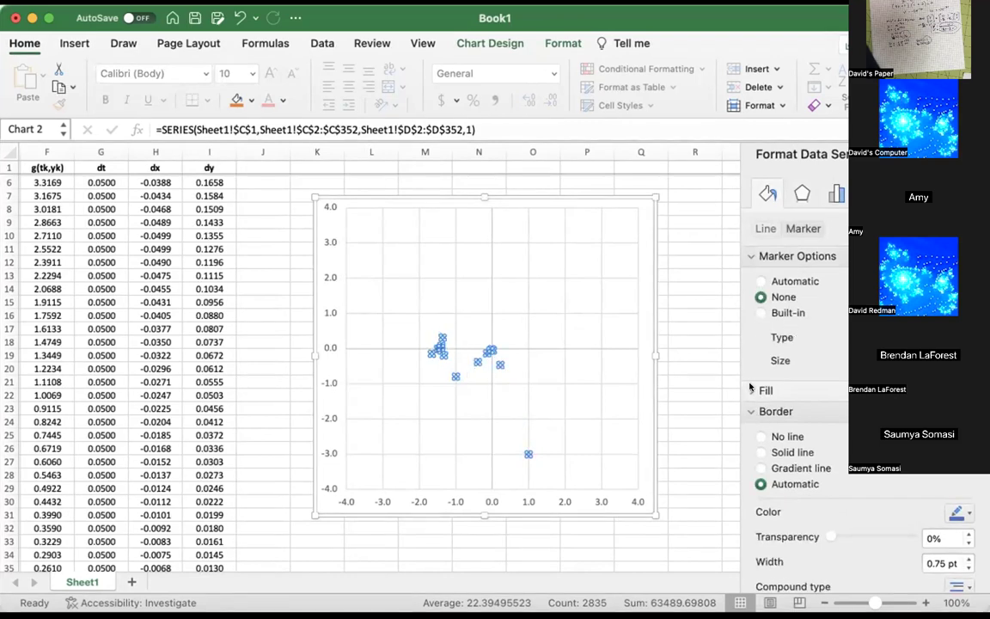
scroll(777, 429, down, 1)
scroll(789, 436, up, 1)
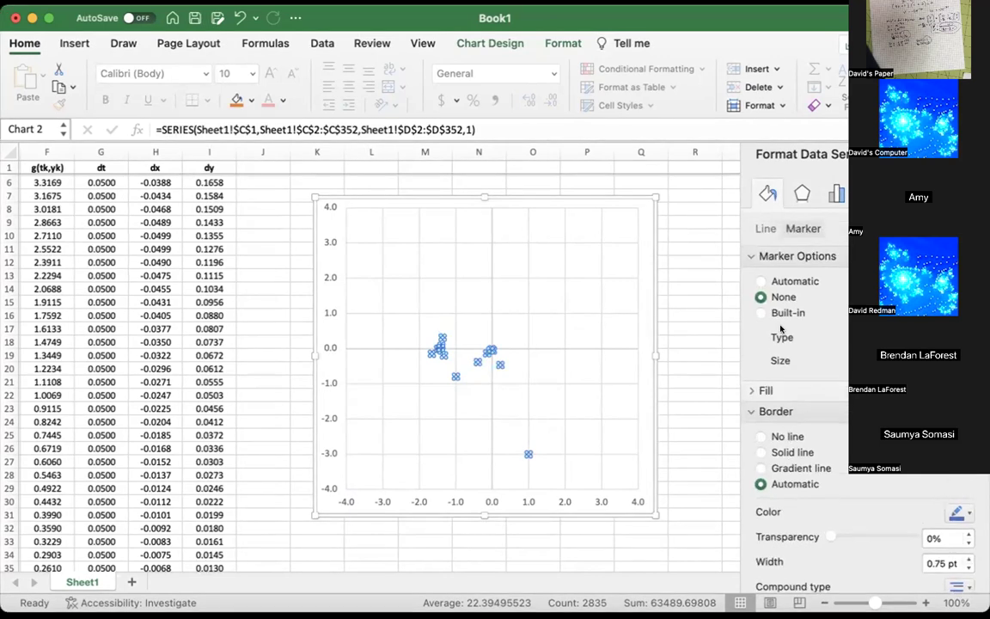